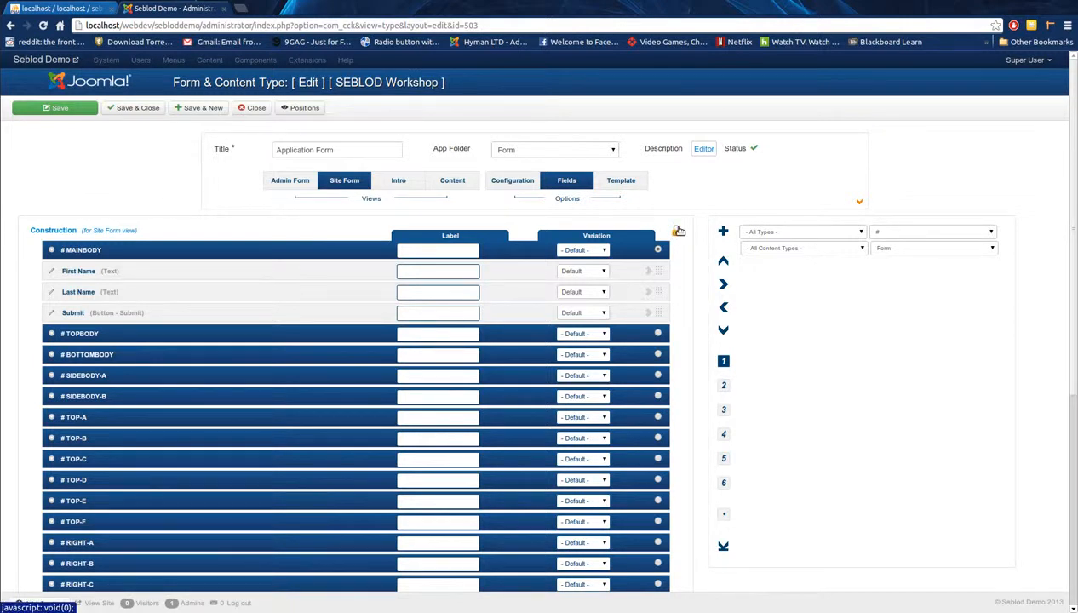
Step: Start a new field titled 'Decision 1' and set its type to Radio
mouse_move(678, 231)
click(725, 234)
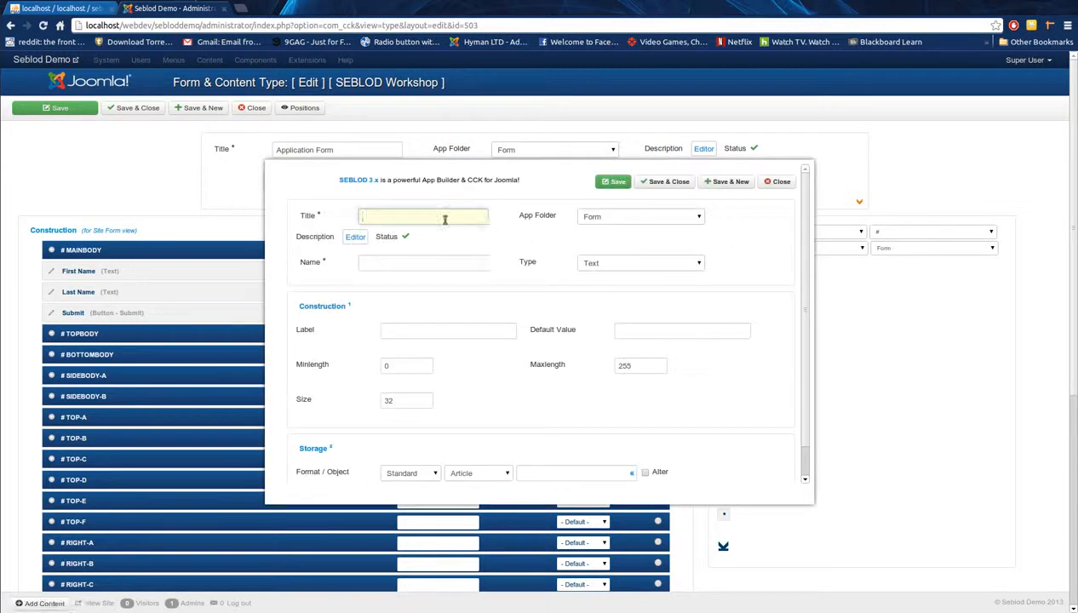
text(Desc)
text(ision 1)
key(Tab)
key(Tab)
click(588, 263)
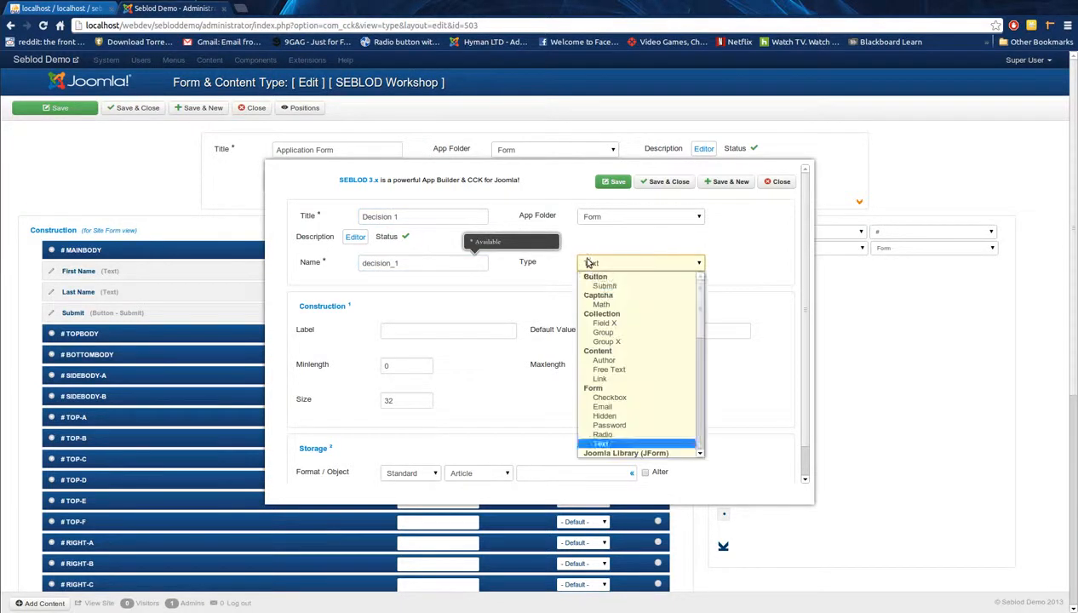
scroll(632, 384, down, 3)
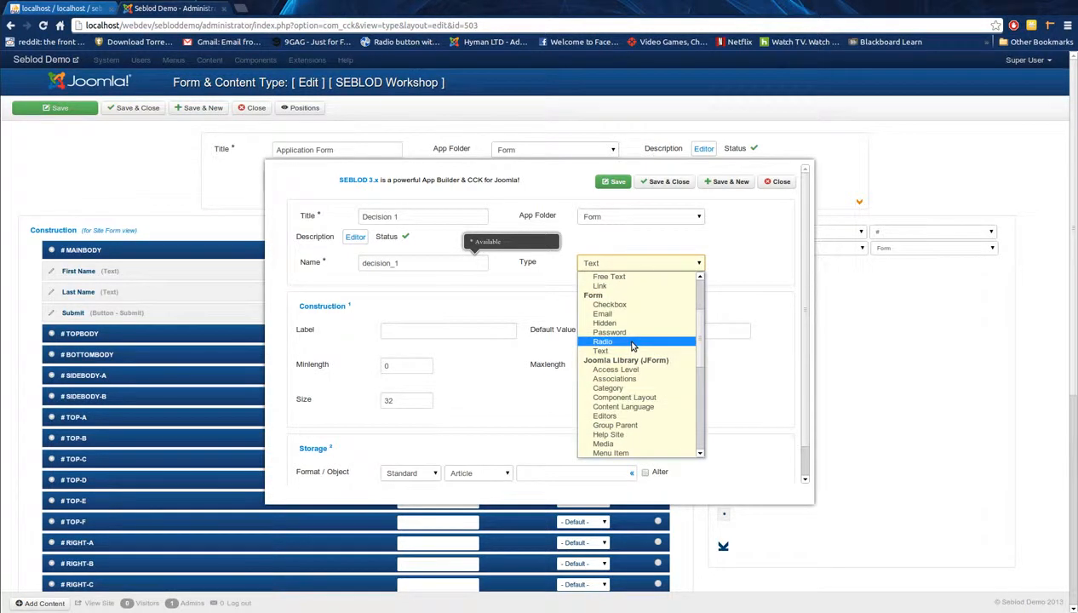
click(633, 344)
Step: Give the radio field the options No and Yes and save and close it
click(371, 429)
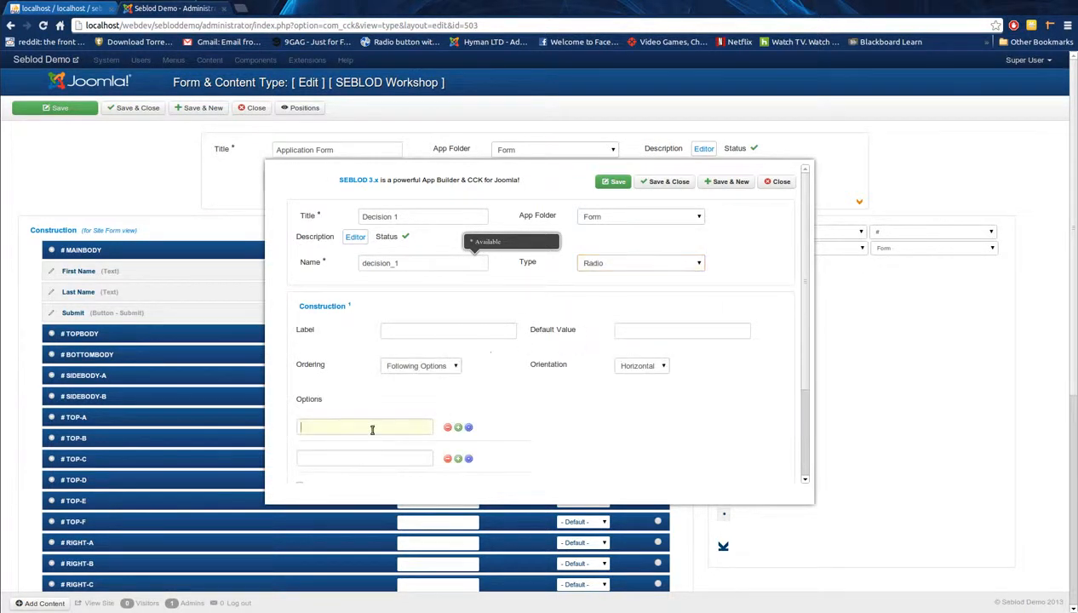
text(No)
key(Tab)
text(Yes)
key(Tab)
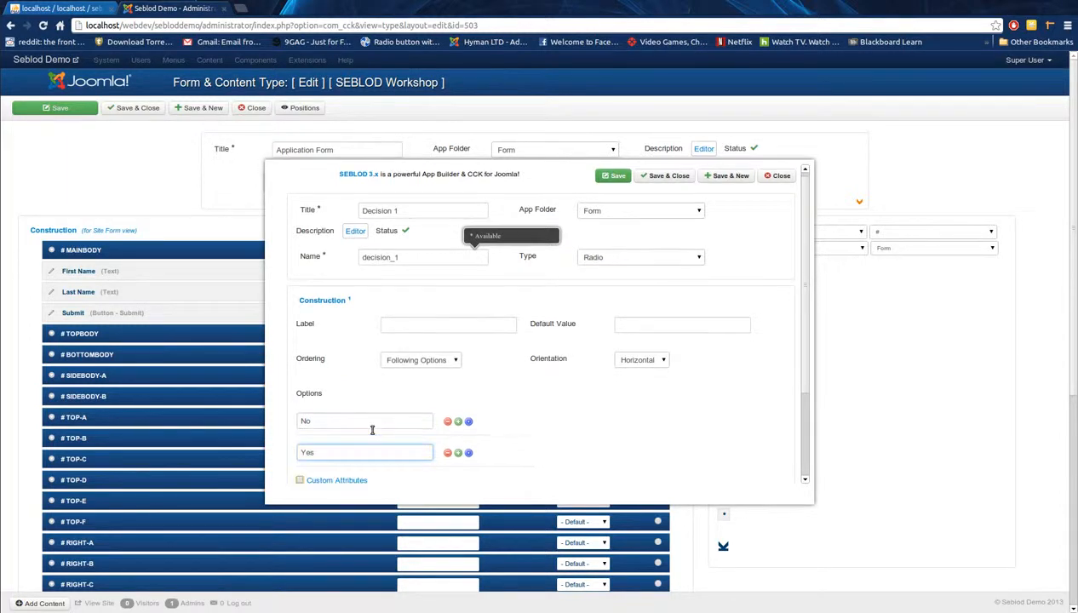
scroll(494, 408, down, 3)
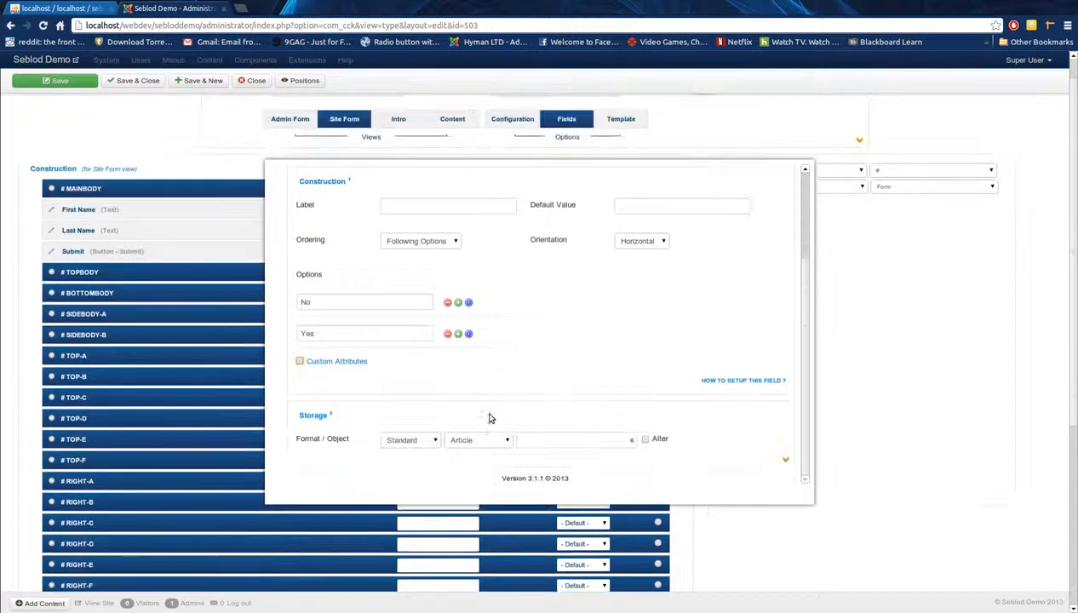
scroll(563, 457, up, 3)
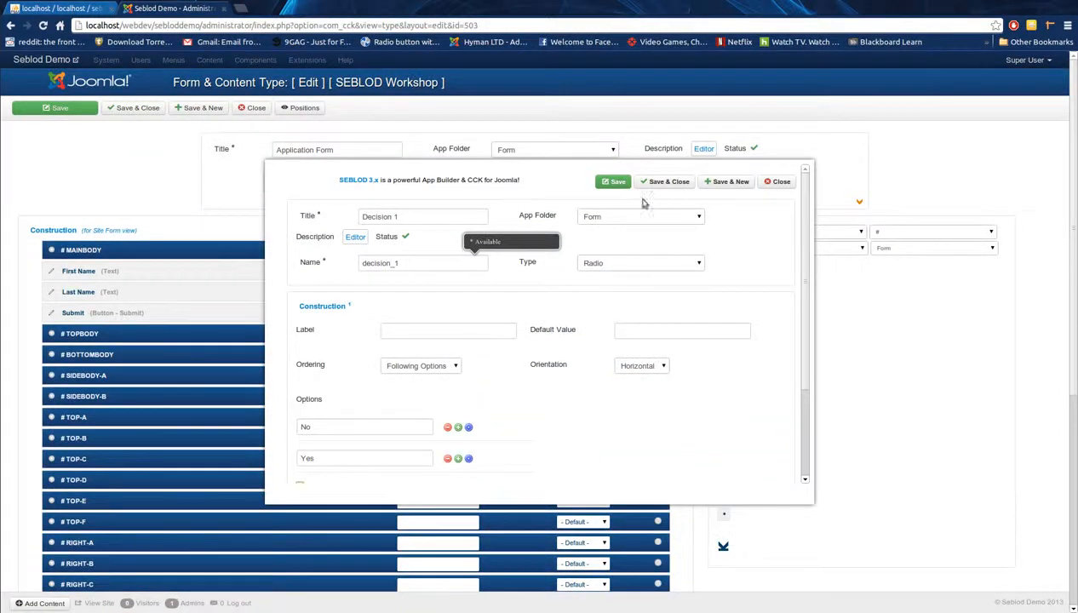
click(657, 186)
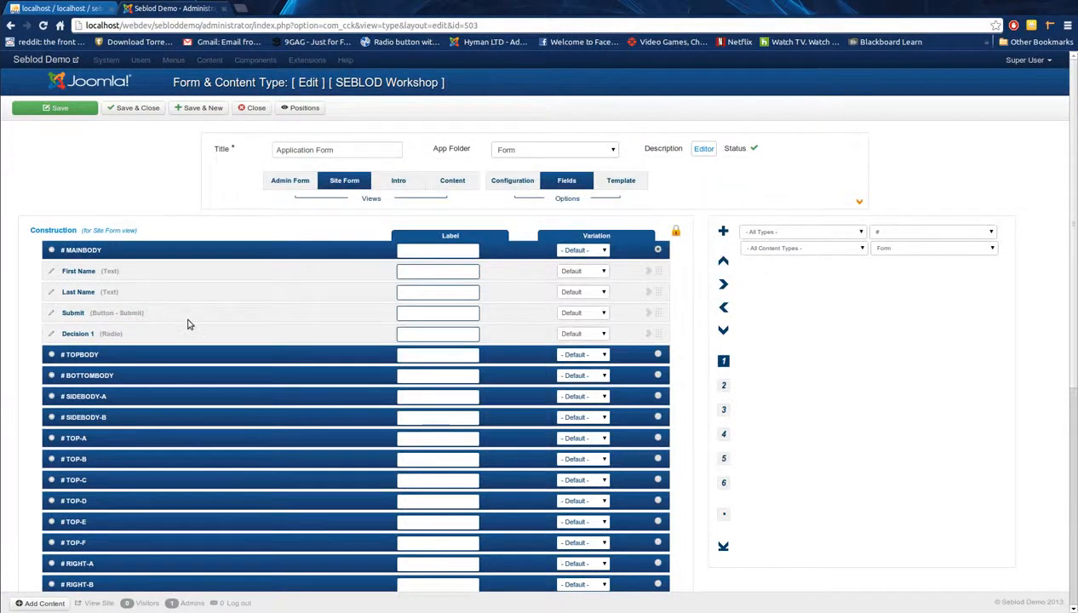
Step: Create a Text-type field titled 'Decision true' and save and close it
click(724, 233)
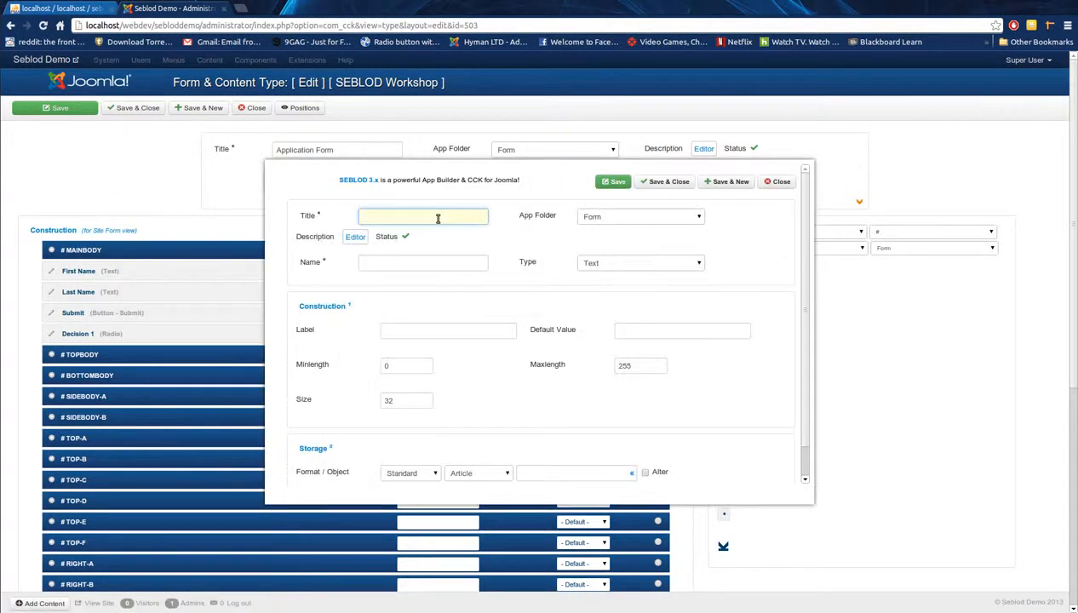
text(Decision true)
key(Tab)
key(Tab)
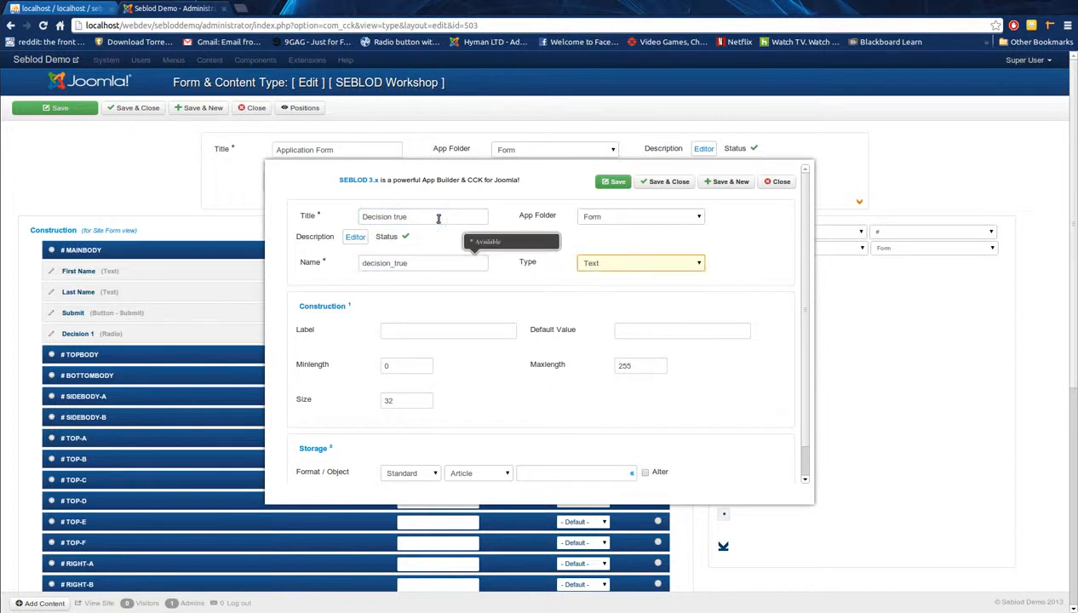
click(613, 263)
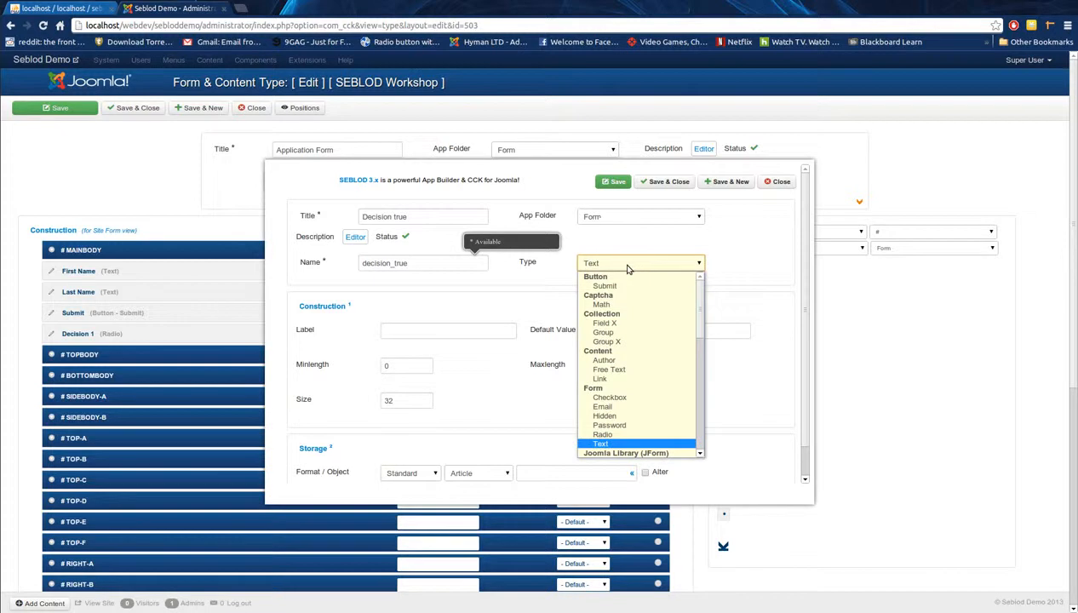
scroll(655, 403, down, 2)
click(646, 388)
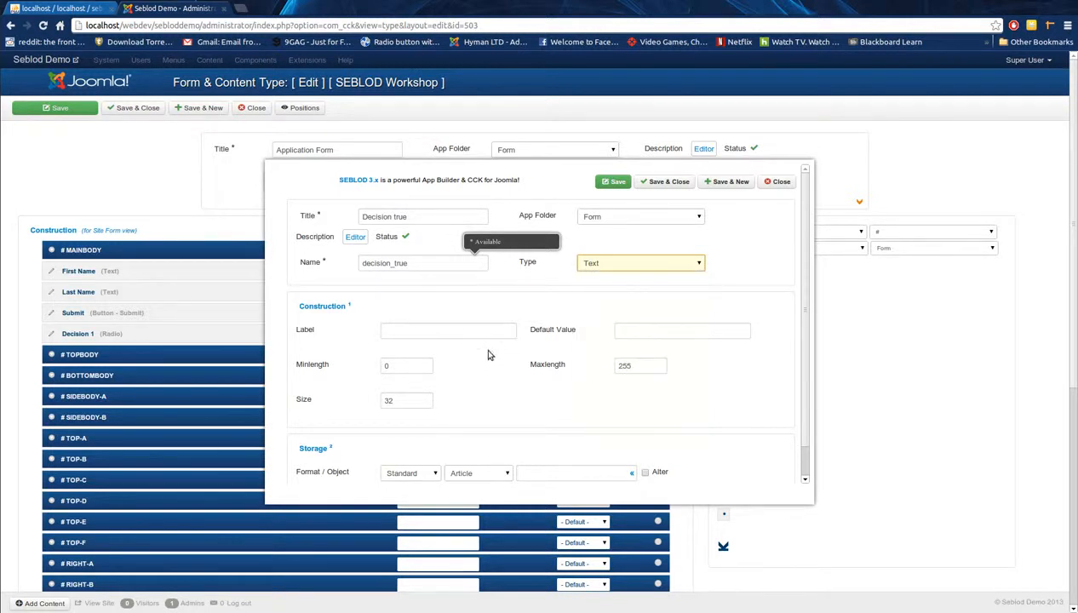
click(665, 182)
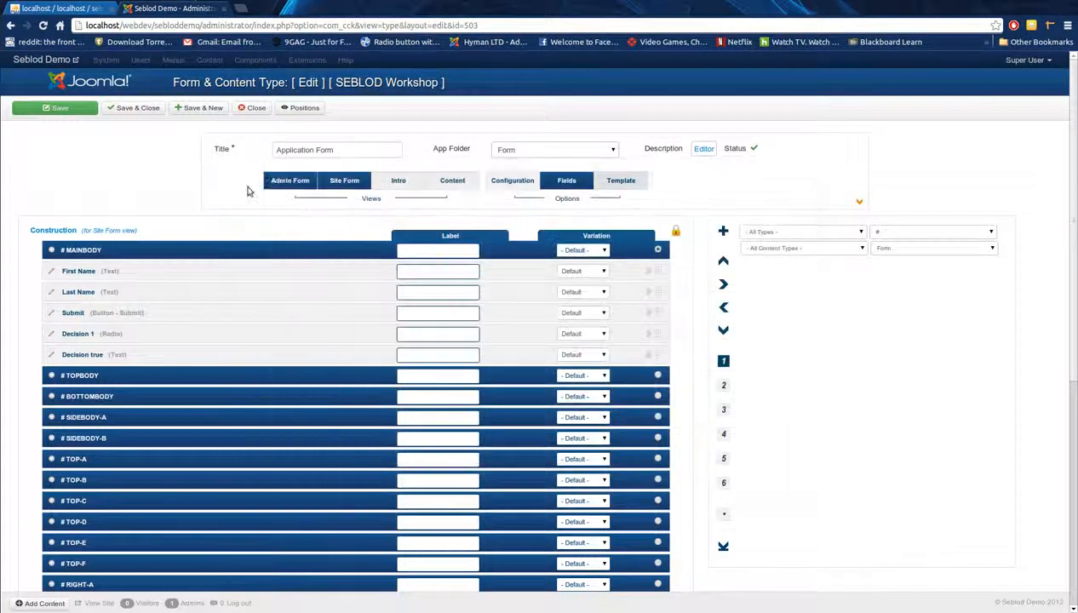
Step: Save the Application Form and view it on the public site in a new tab
click(72, 108)
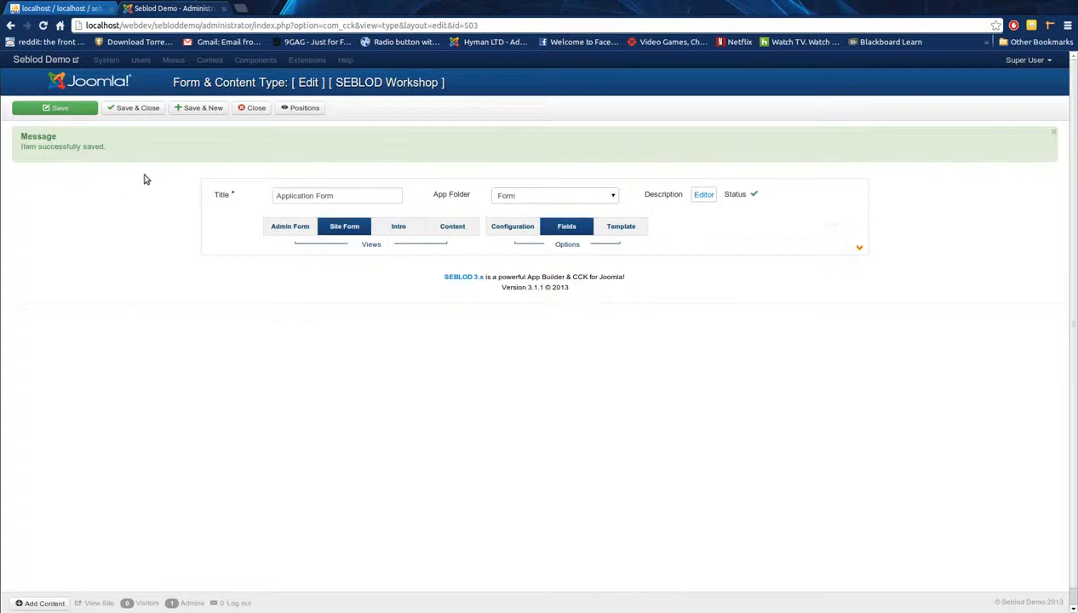
middle_click(99, 603)
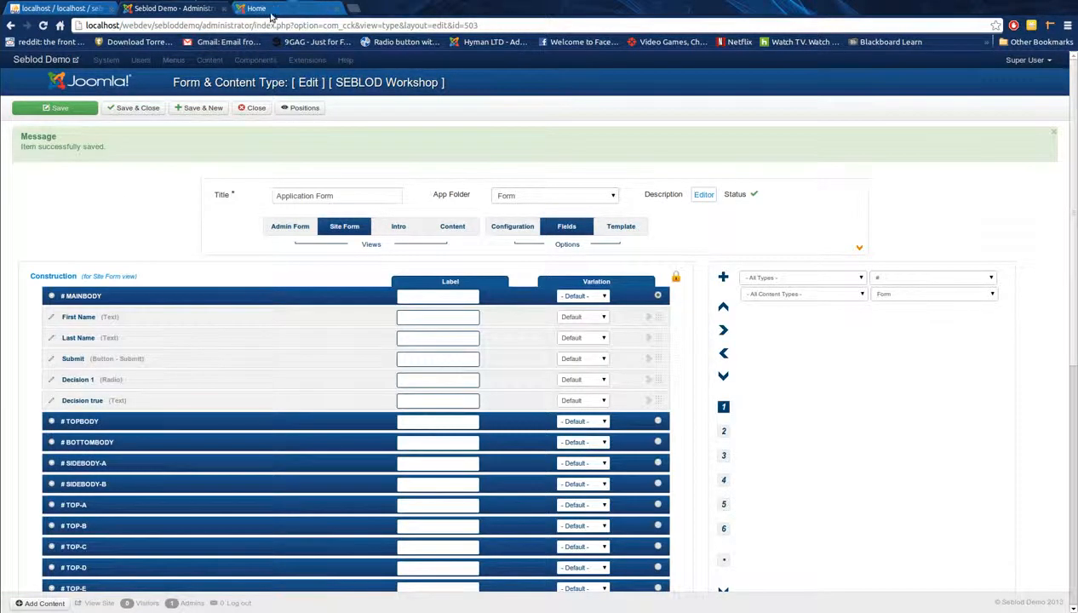
click(273, 8)
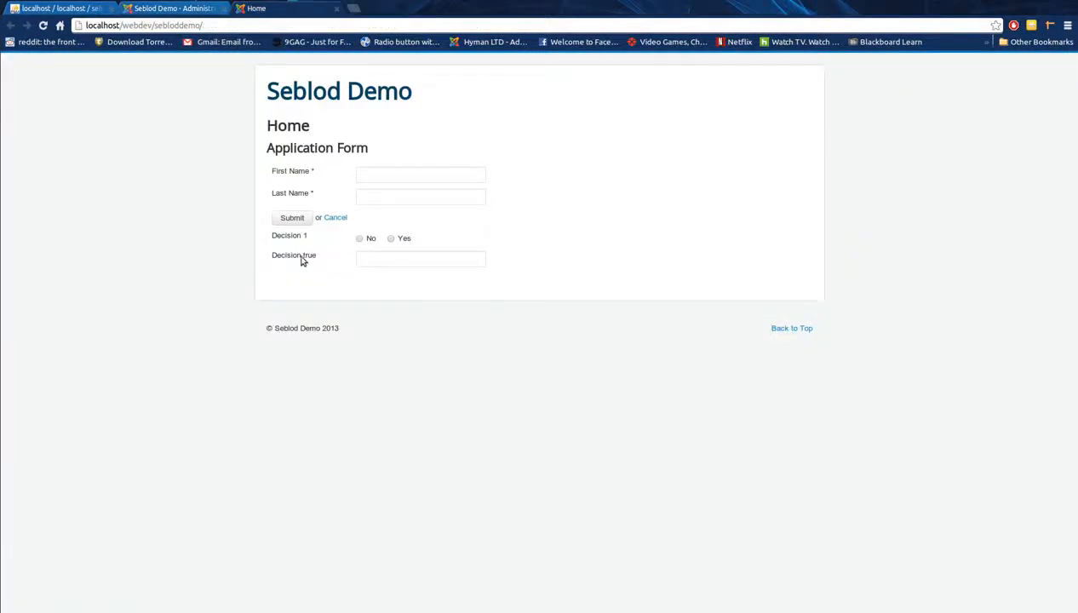
Step: Check both Decision fields on the front-end form, answer Yes for Decision 1, then return to admin
drag(310, 267, 273, 243)
click(328, 259)
click(276, 257)
triple_click(272, 256)
click(384, 259)
click(391, 238)
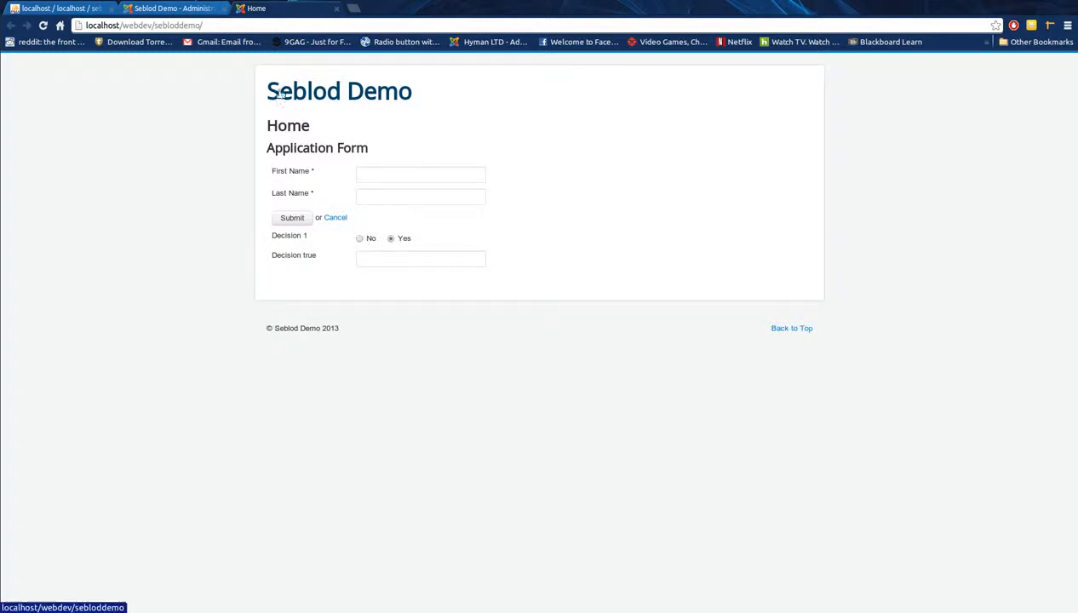
click(195, 9)
scroll(696, 380, down, 2)
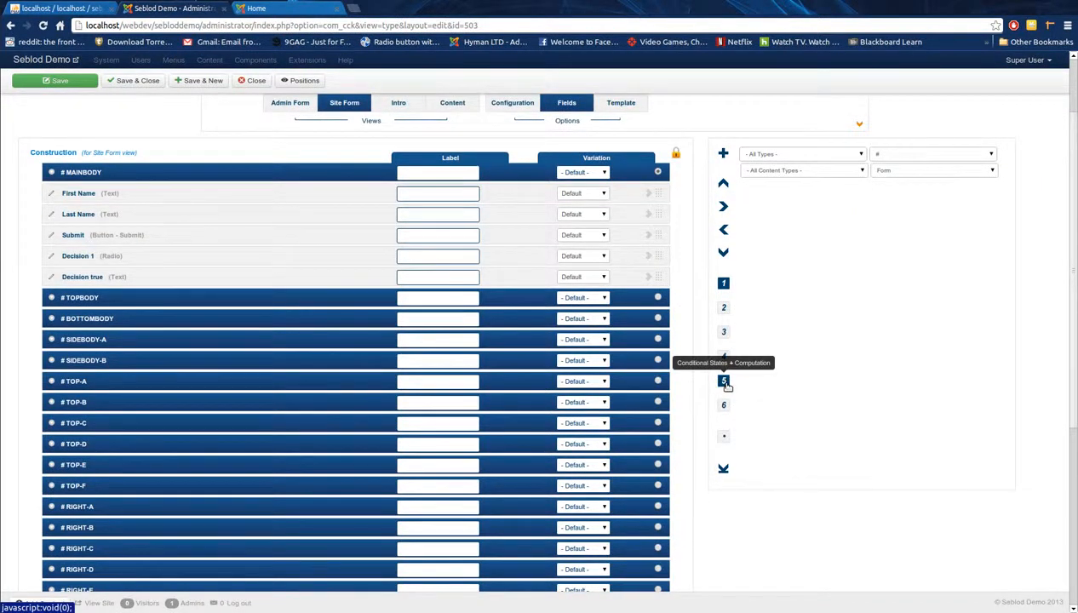
Step: Add a conditional state to Decision true: is Visible when Decision 1 is Yes
click(724, 383)
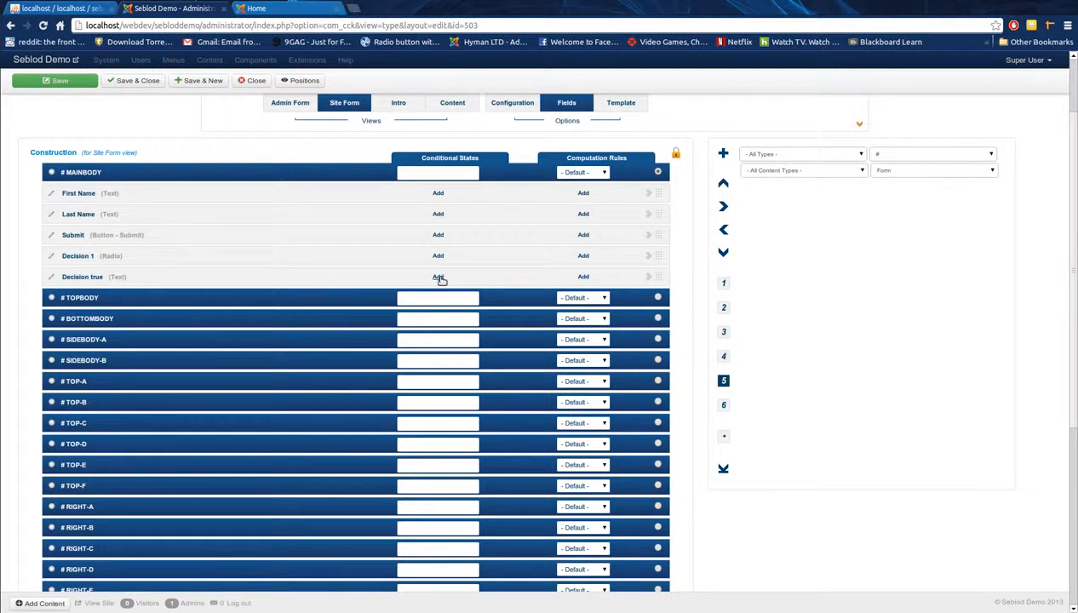
click(438, 277)
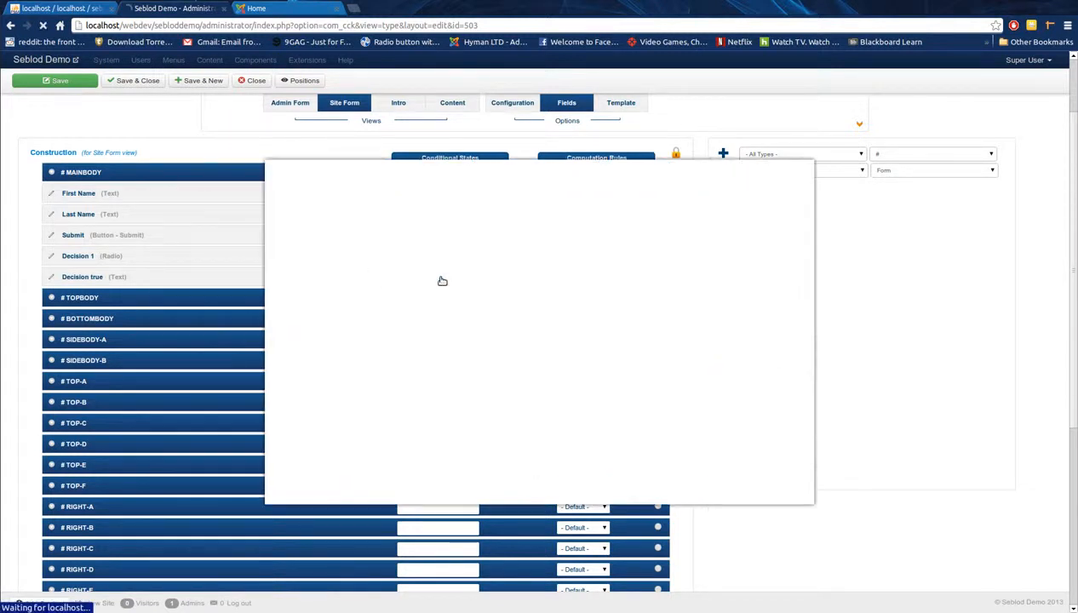
click(408, 282)
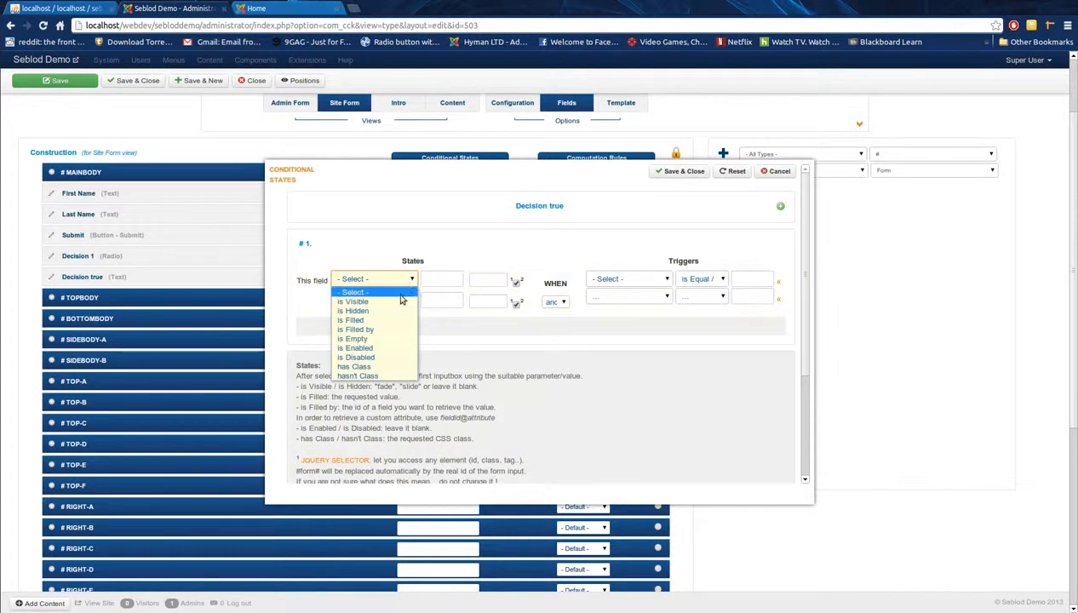
click(398, 302)
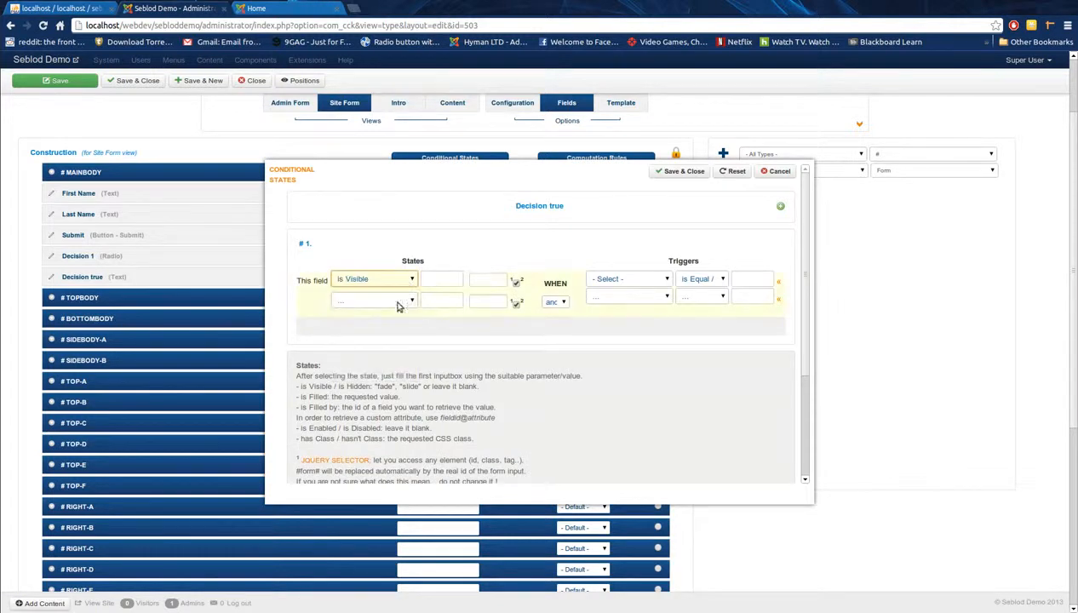
click(637, 281)
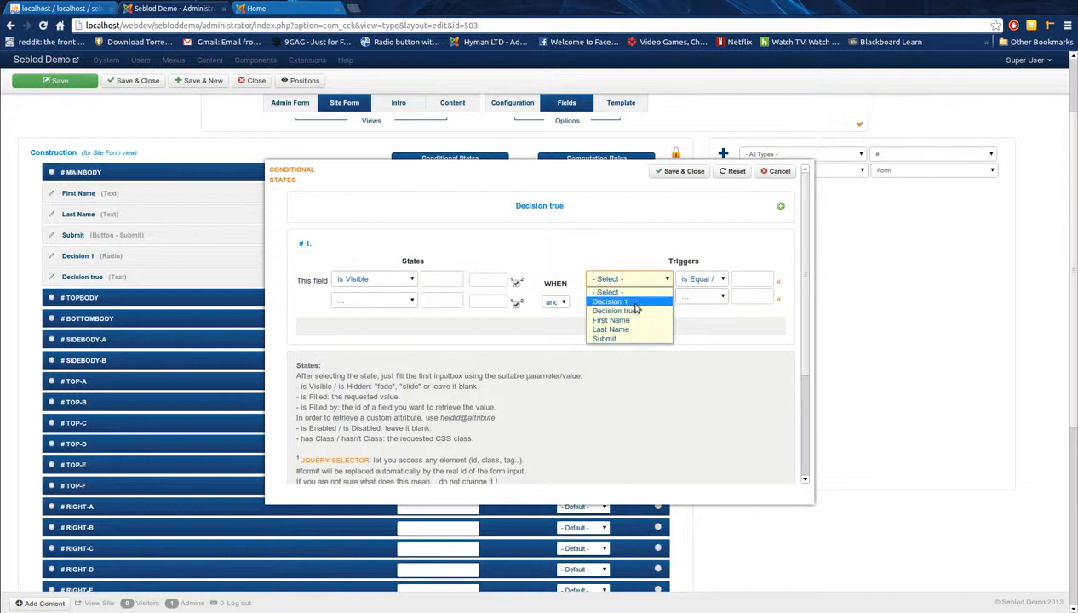
click(637, 303)
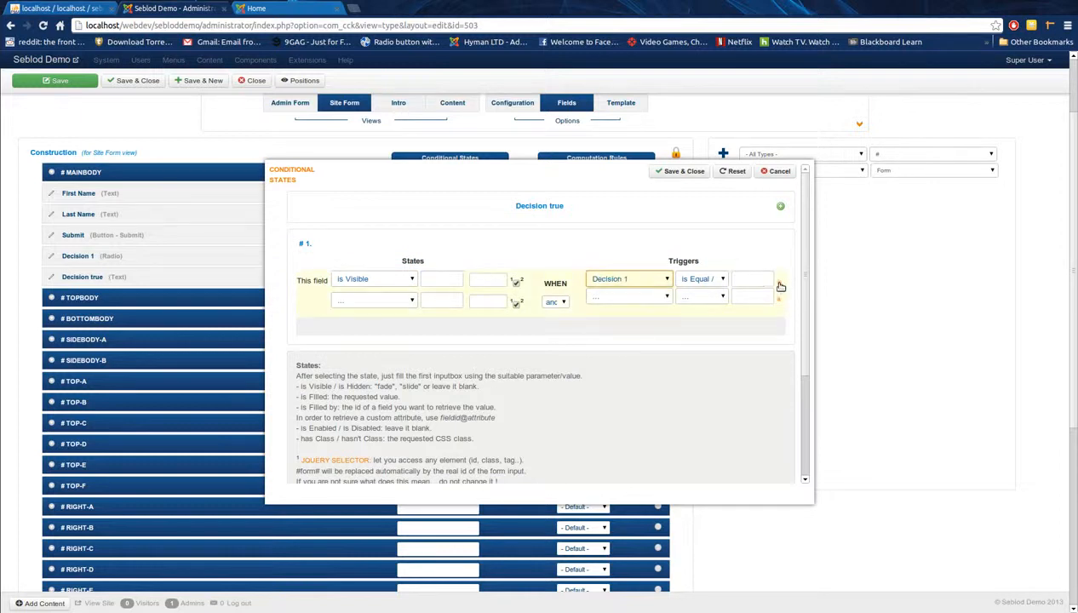
click(779, 283)
click(472, 322)
click(511, 273)
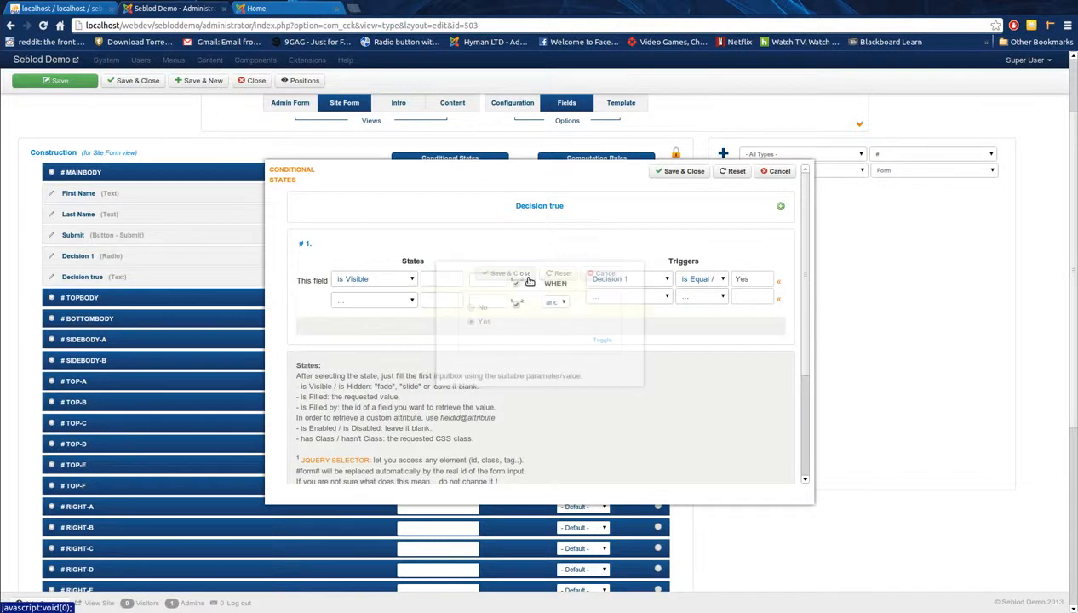
Step: Keep the is Visible state and is Equal comparison, then save and close the field
click(393, 283)
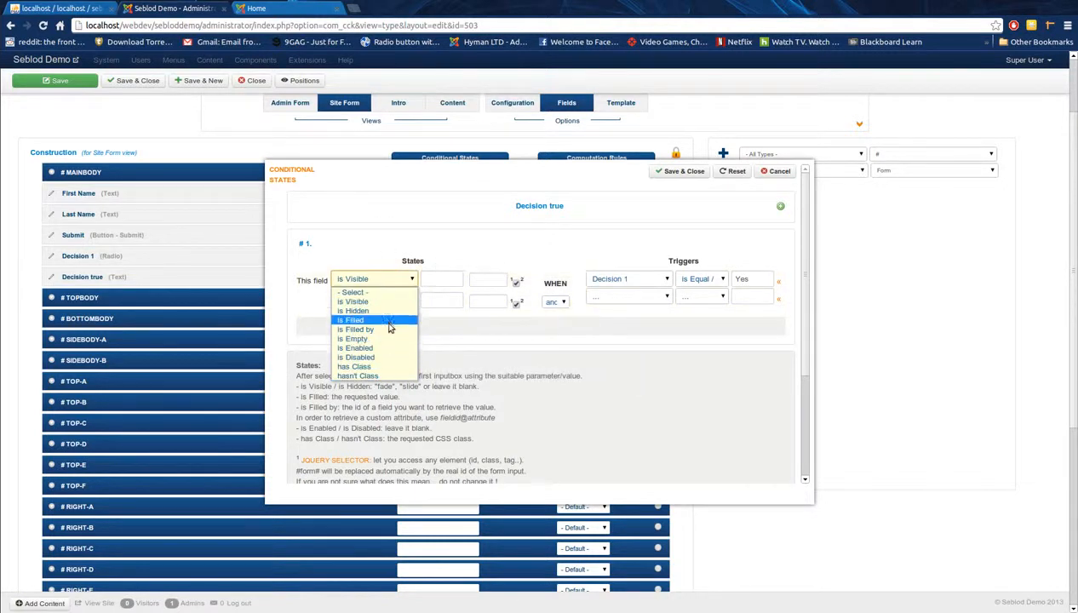
click(485, 260)
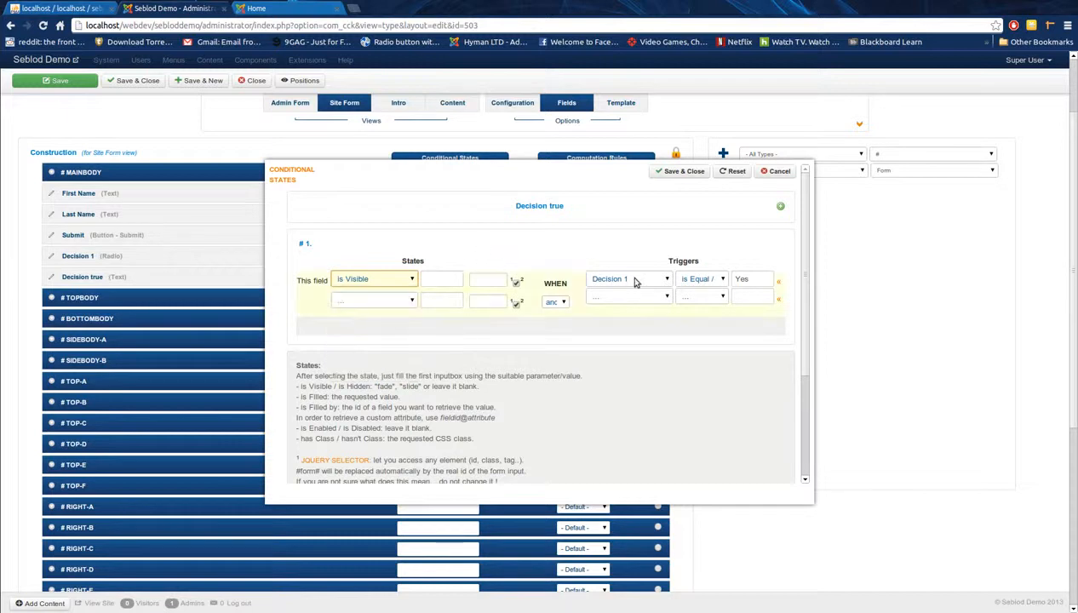
click(713, 281)
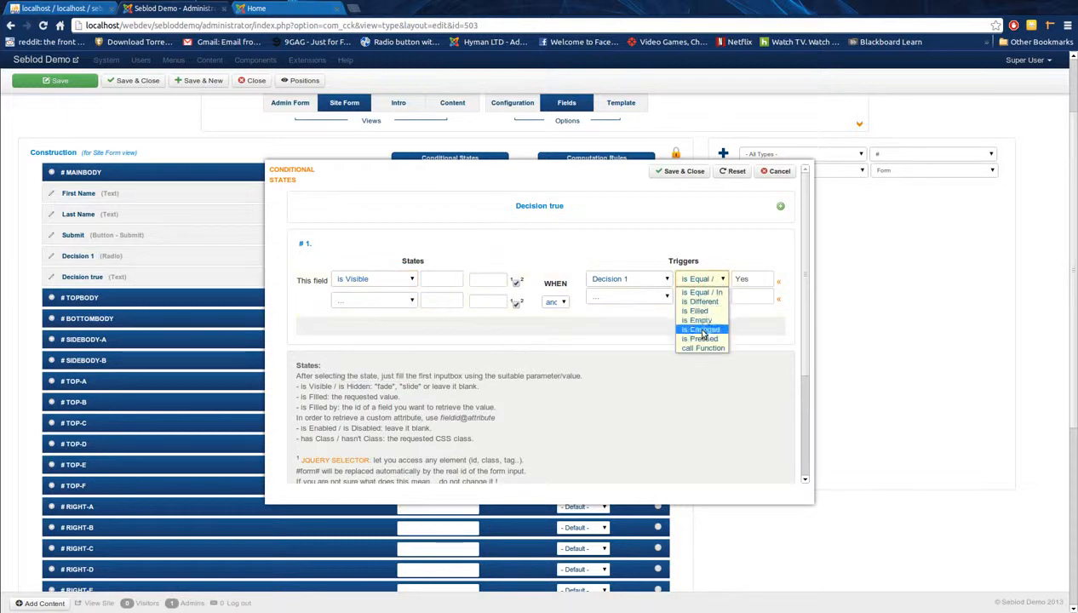
click(712, 249)
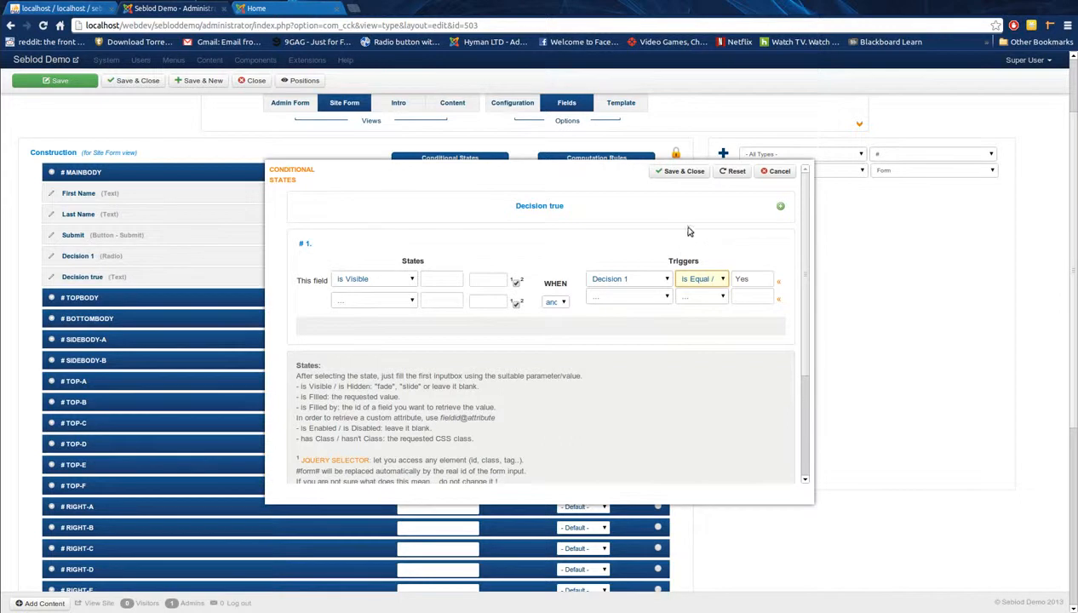
click(694, 172)
Step: Save the form type and verify on the live form that Decision true shows for Yes and hides for No
click(55, 80)
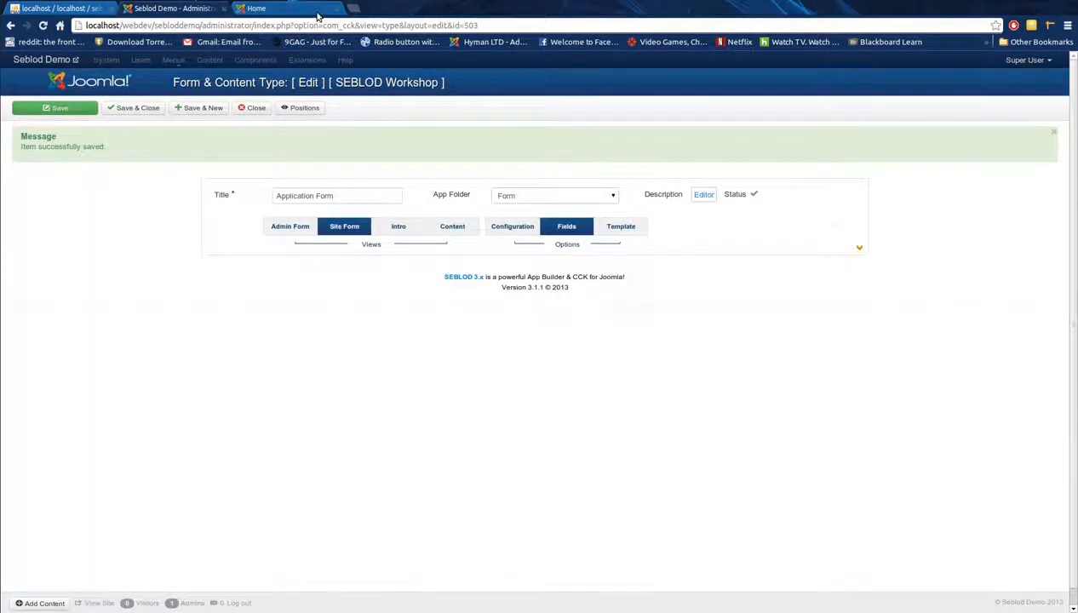
click(317, 11)
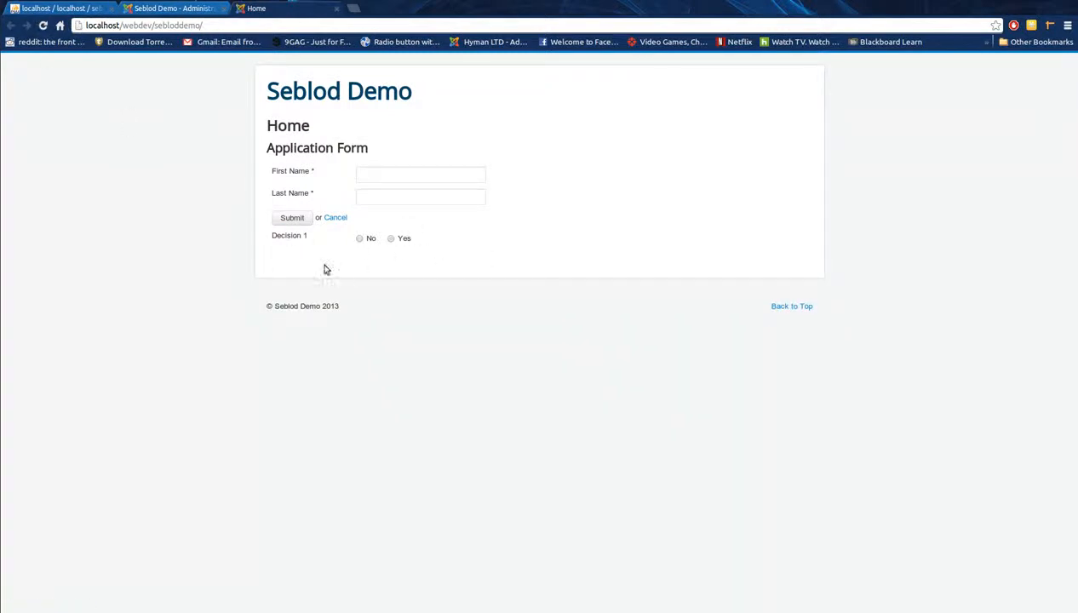
click(393, 241)
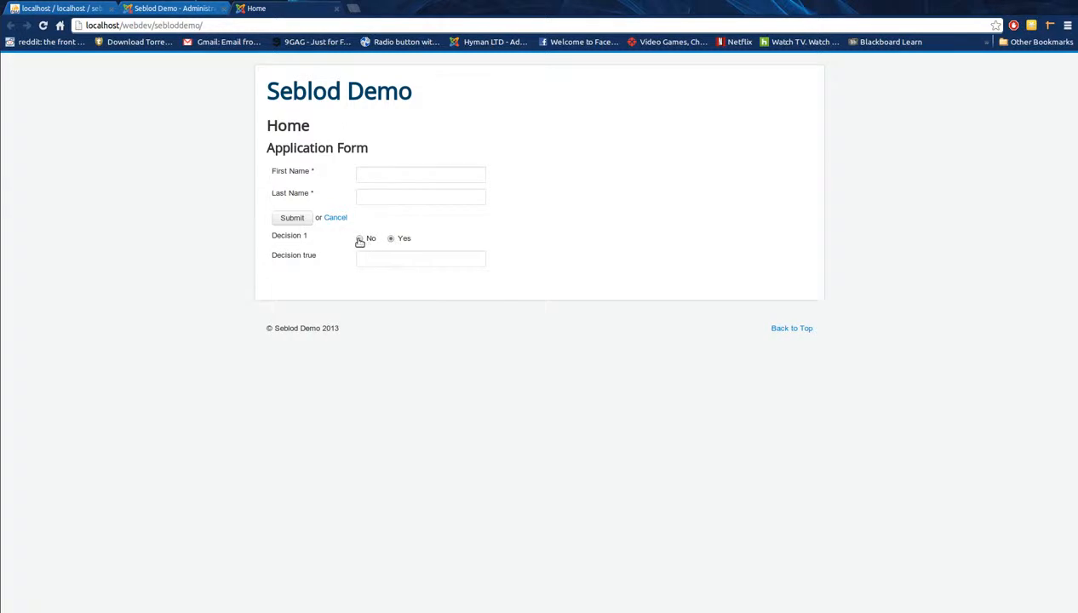
click(360, 240)
click(175, 9)
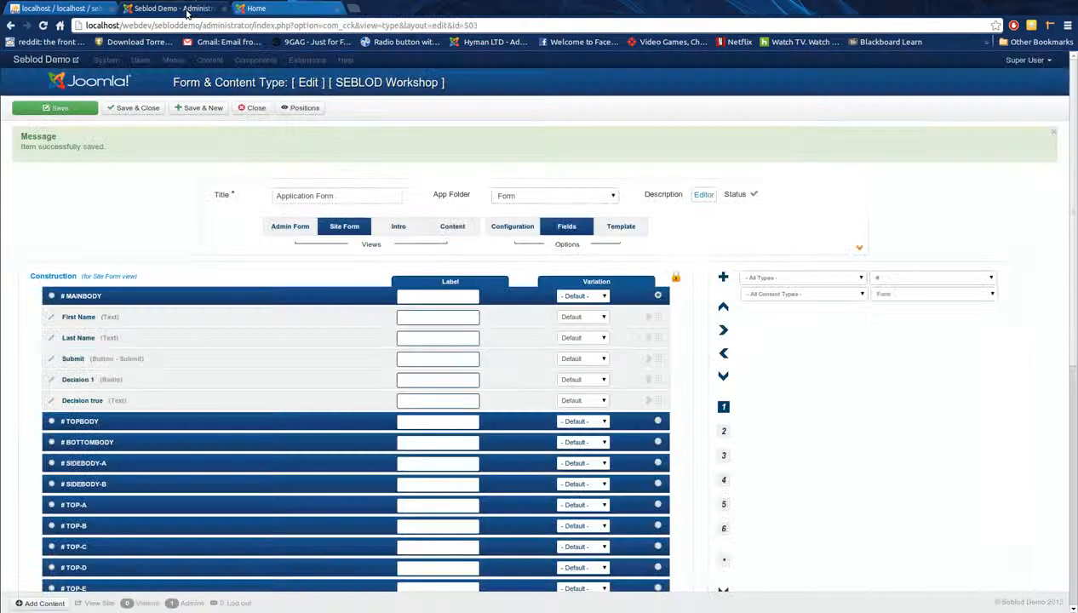
Step: In the Required/Validation view, move Submit below Decision true
click(86, 108)
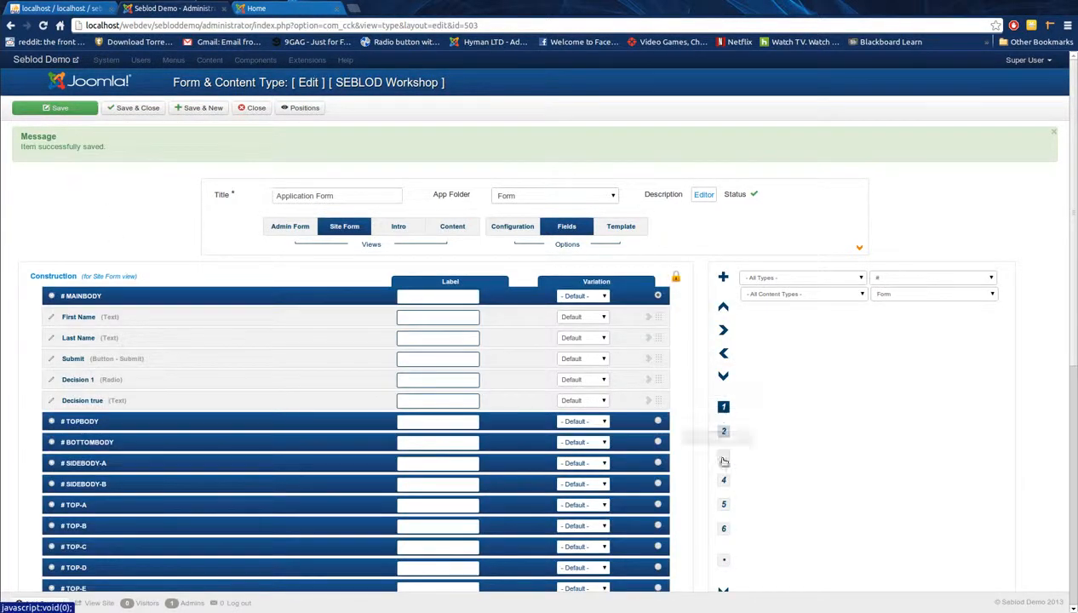
scroll(724, 390, down, 1)
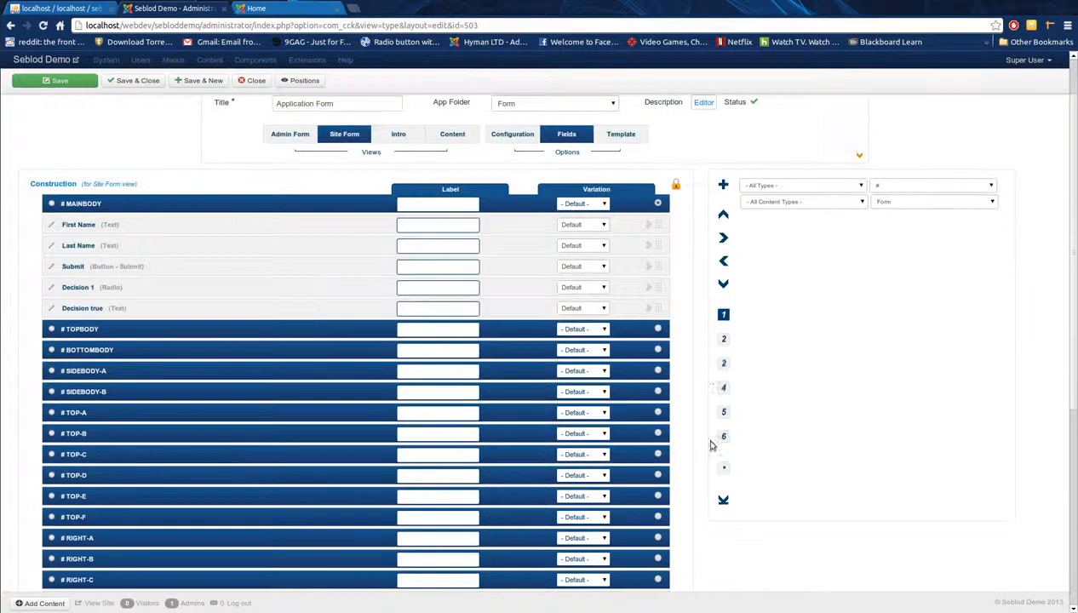
click(724, 362)
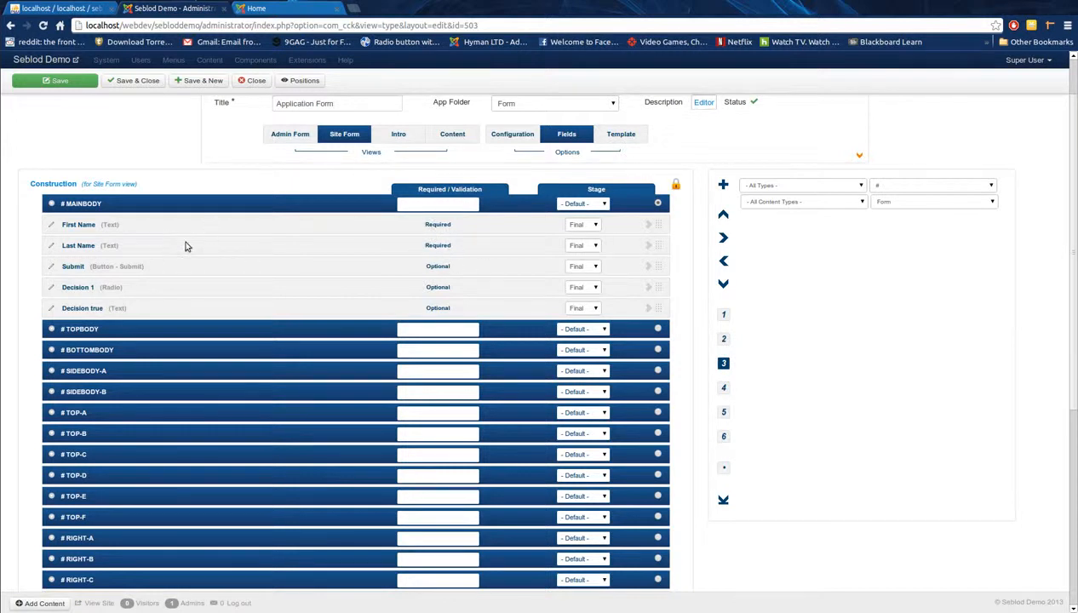
drag(658, 266, 656, 309)
Step: Keep the field Required with no validation rule, then save the field and the form type
click(441, 227)
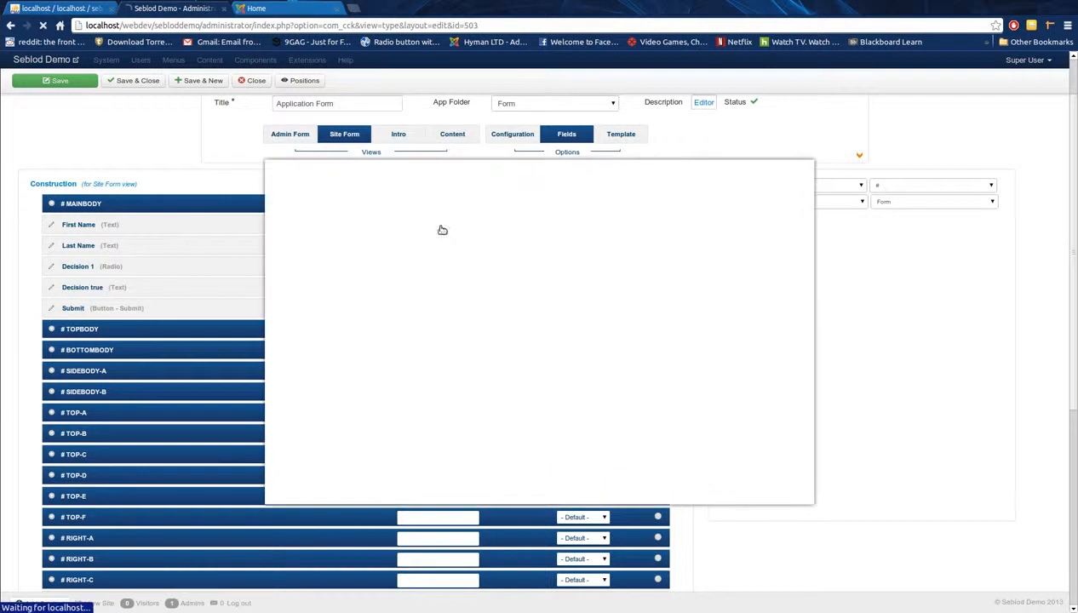
click(396, 229)
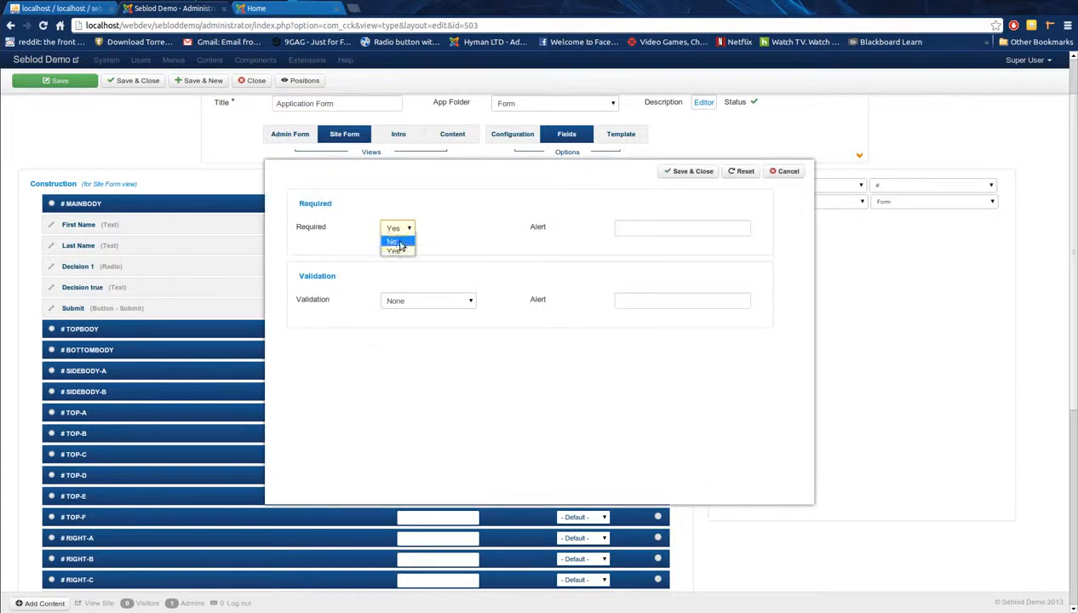
click(394, 251)
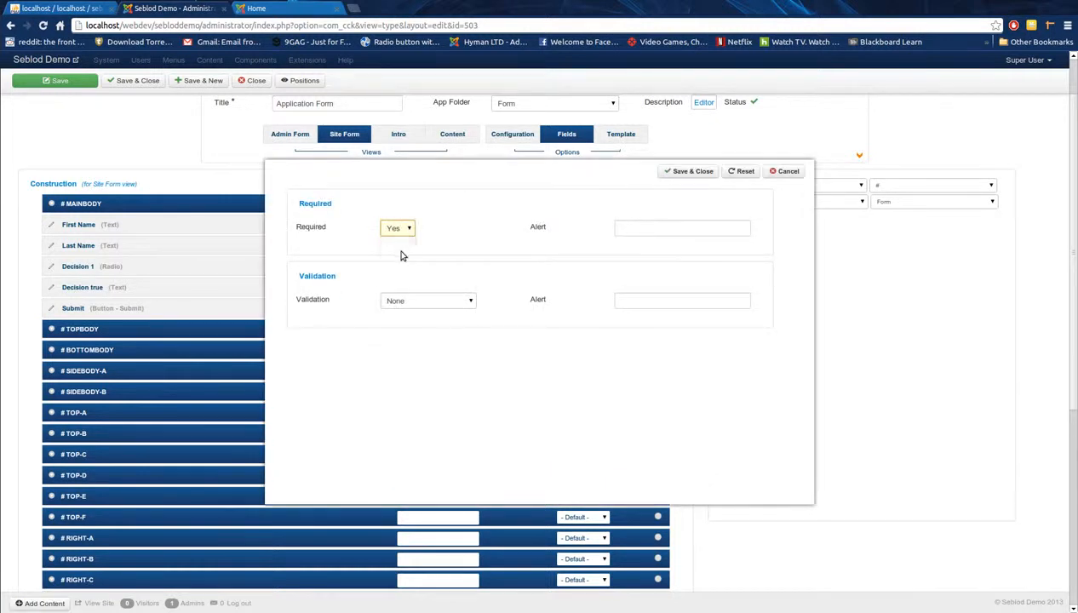
click(462, 300)
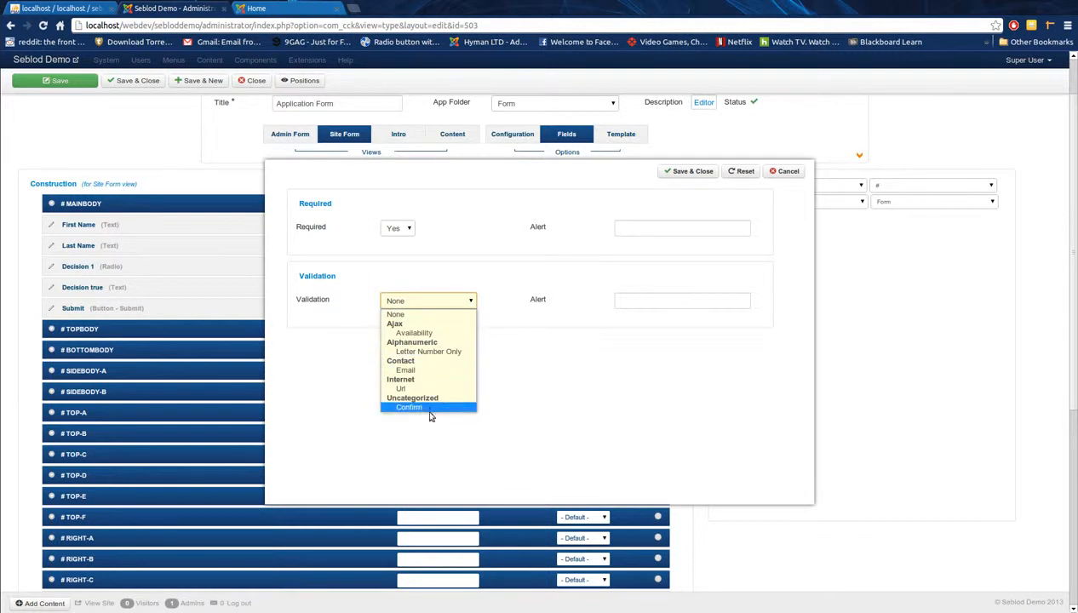
click(459, 283)
click(691, 172)
click(42, 80)
Step: On the reloaded live form, confirm Submit is last and empty First and Last Name are flagged required
click(288, 16)
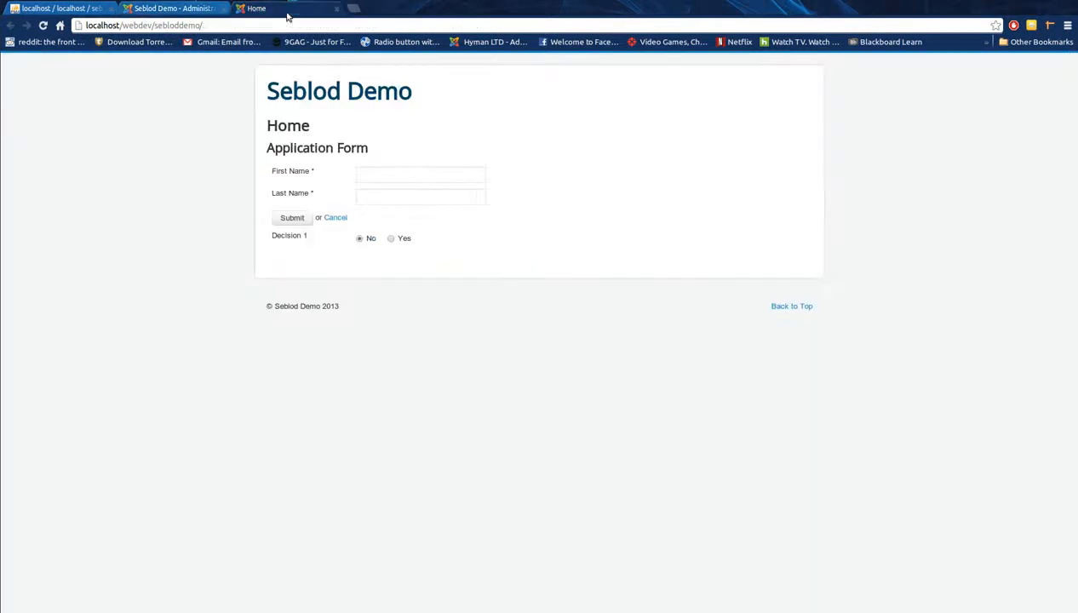
click(42, 25)
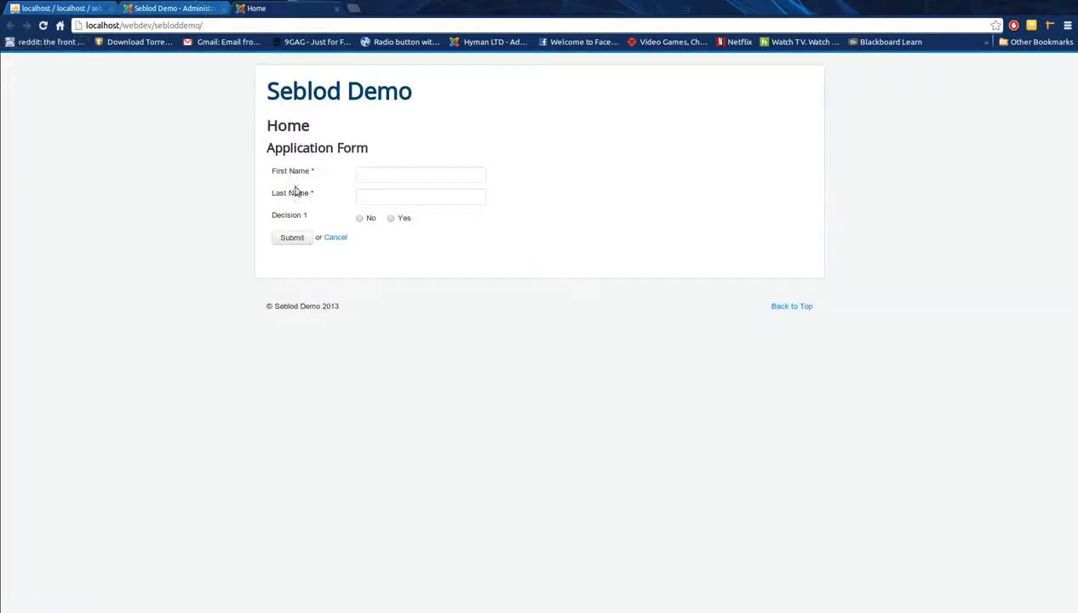
drag(321, 196, 308, 170)
click(315, 173)
click(379, 193)
click(377, 177)
click(447, 181)
click(323, 211)
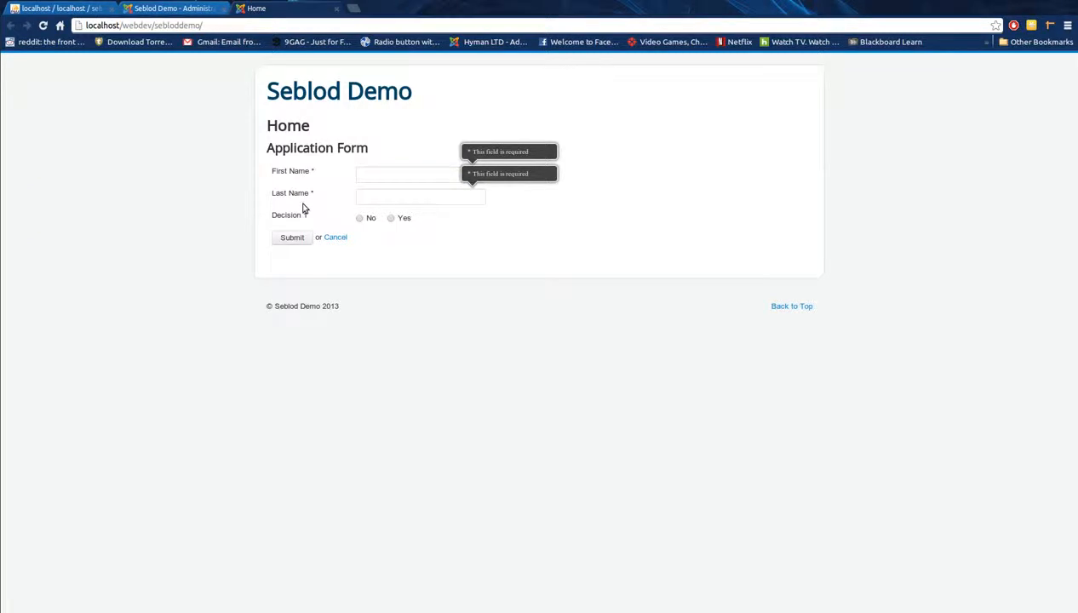
click(171, 8)
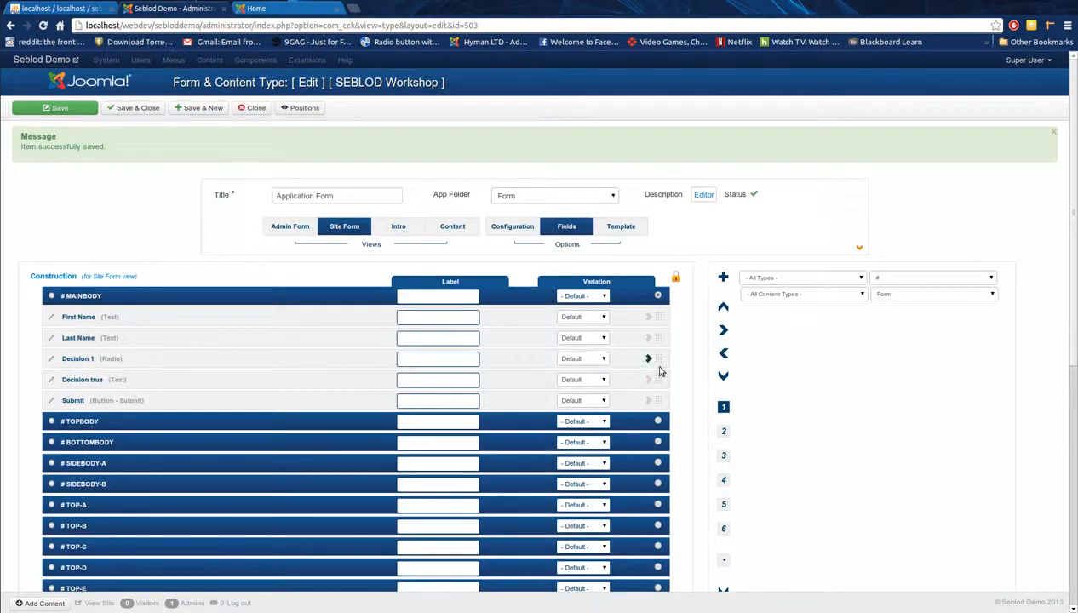
Step: Return the field list to the labels view and start a new Simple select field
click(724, 455)
click(724, 431)
click(724, 408)
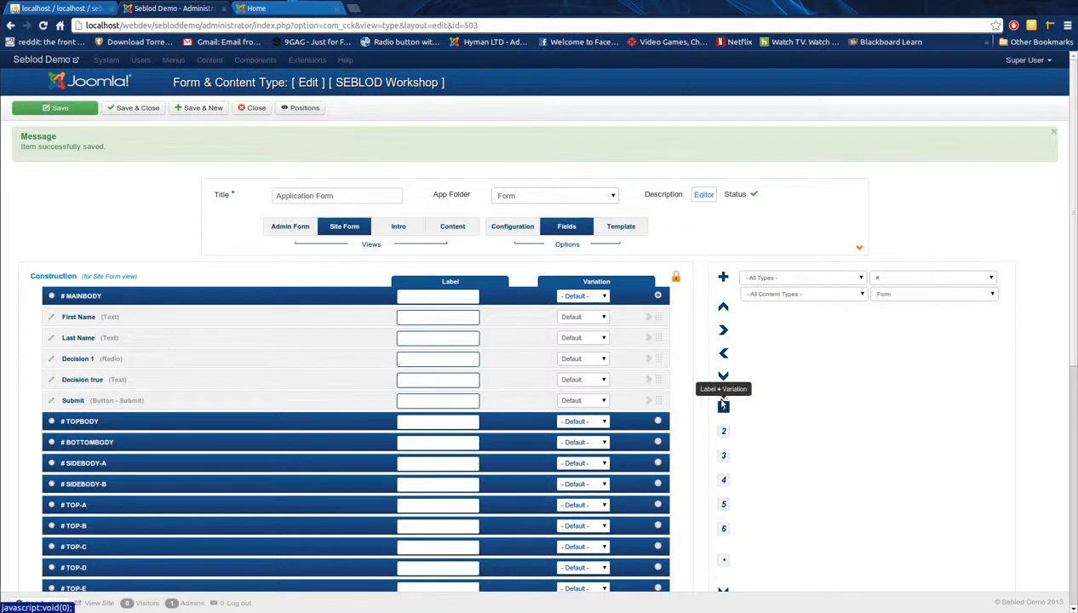
click(723, 278)
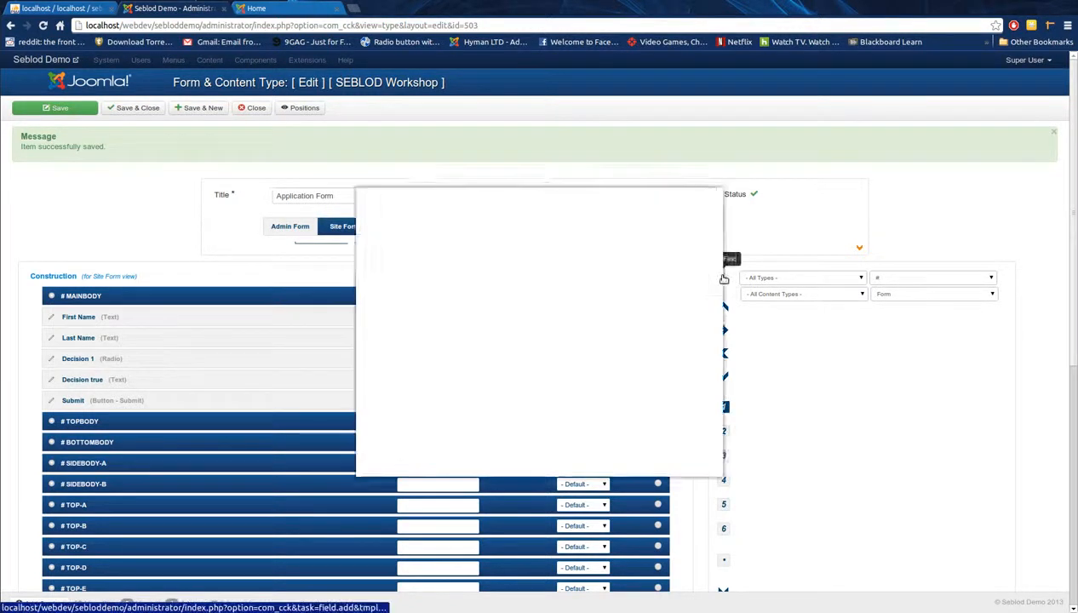
click(609, 264)
scroll(641, 378, down, 3)
scroll(641, 377, down, 10)
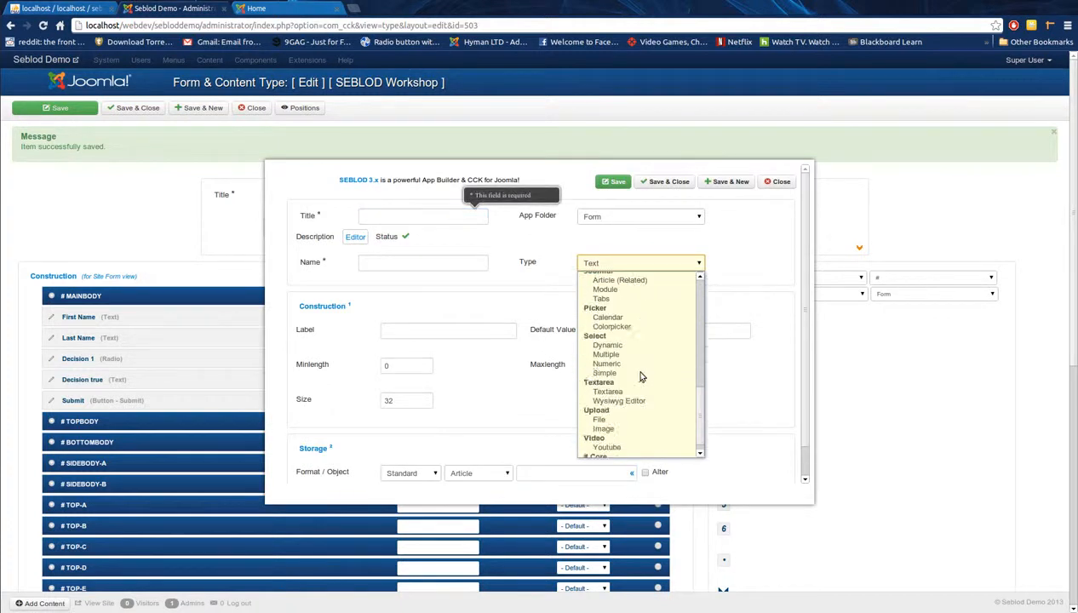
click(641, 375)
Step: Title the new select field 'Simple Select'
click(385, 216)
text(Stati)
key(BackSpace)
key(BackSpace)
key(BackSpace)
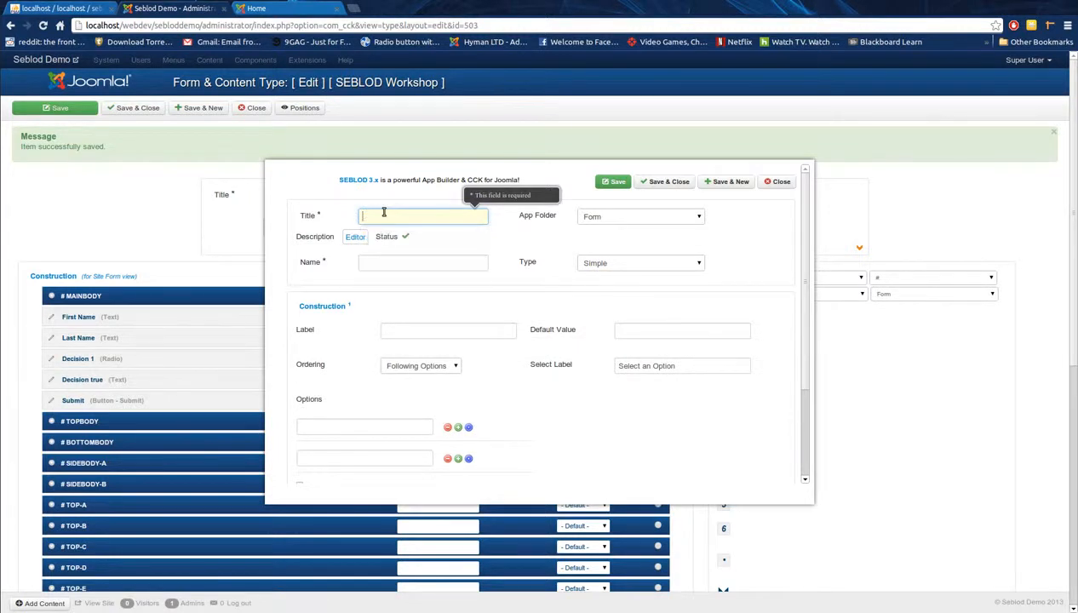
text(Simple Select)
key(Tab)
key(Tab)
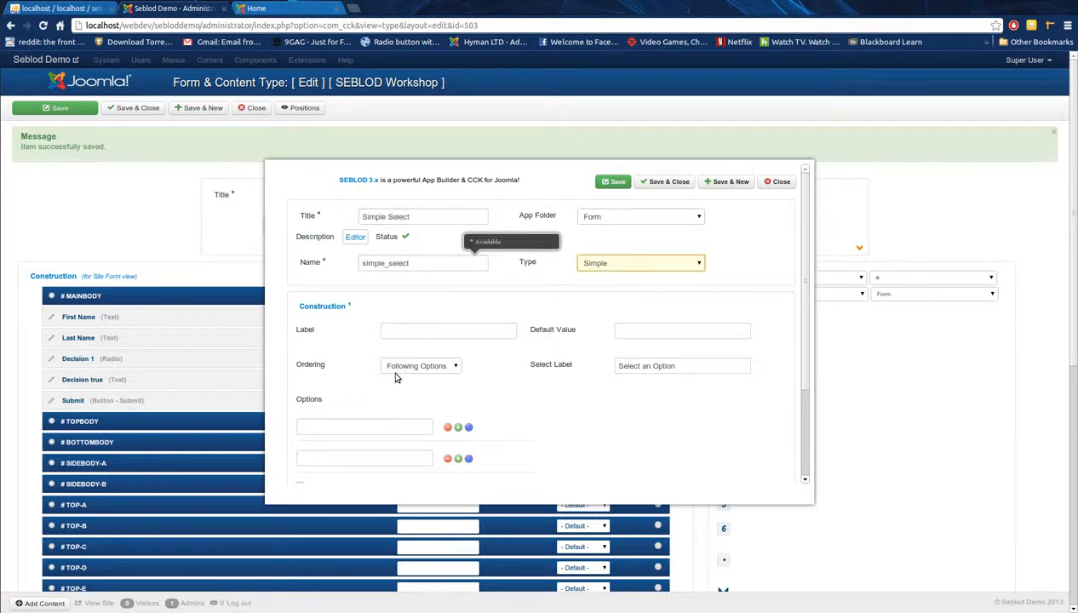
Step: Enter the options 1, 2, 3 and 3, then save the field and the form type
scroll(396, 375, down, 1)
click(361, 367)
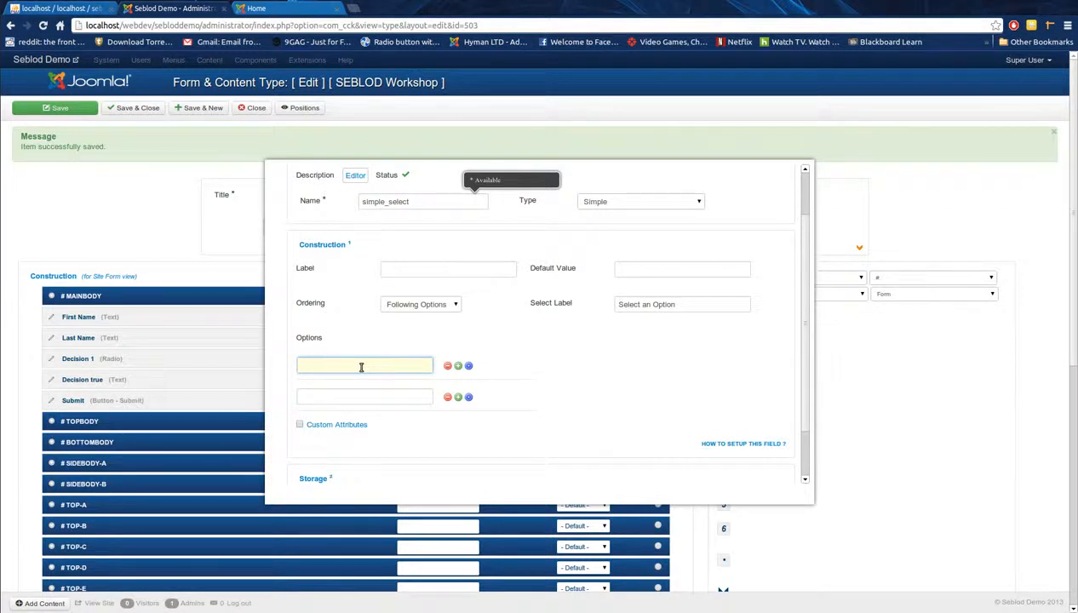
text(2)
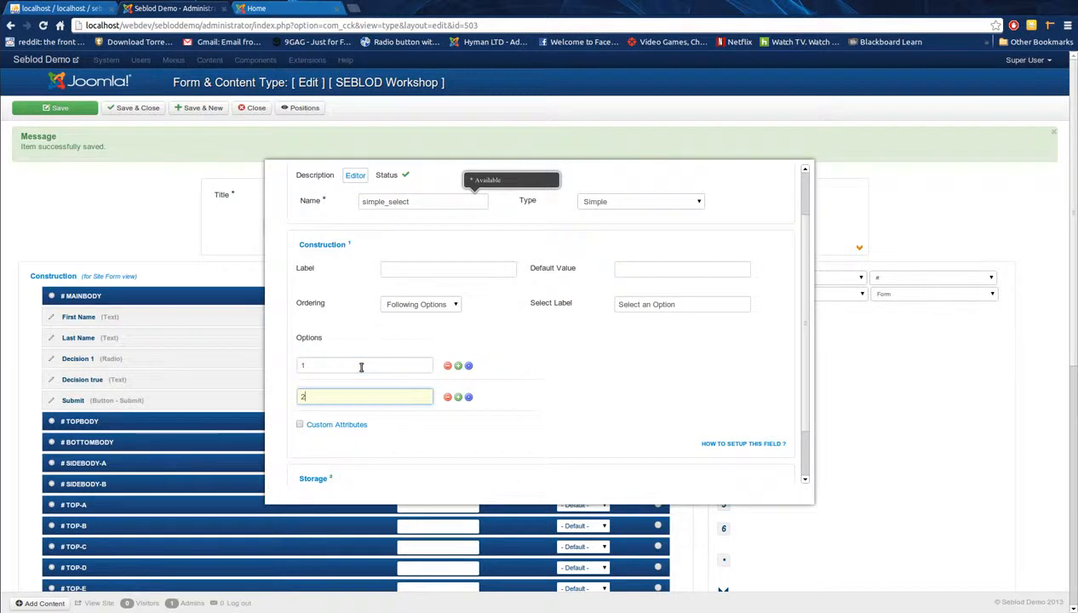
click(457, 397)
click(387, 430)
click(457, 428)
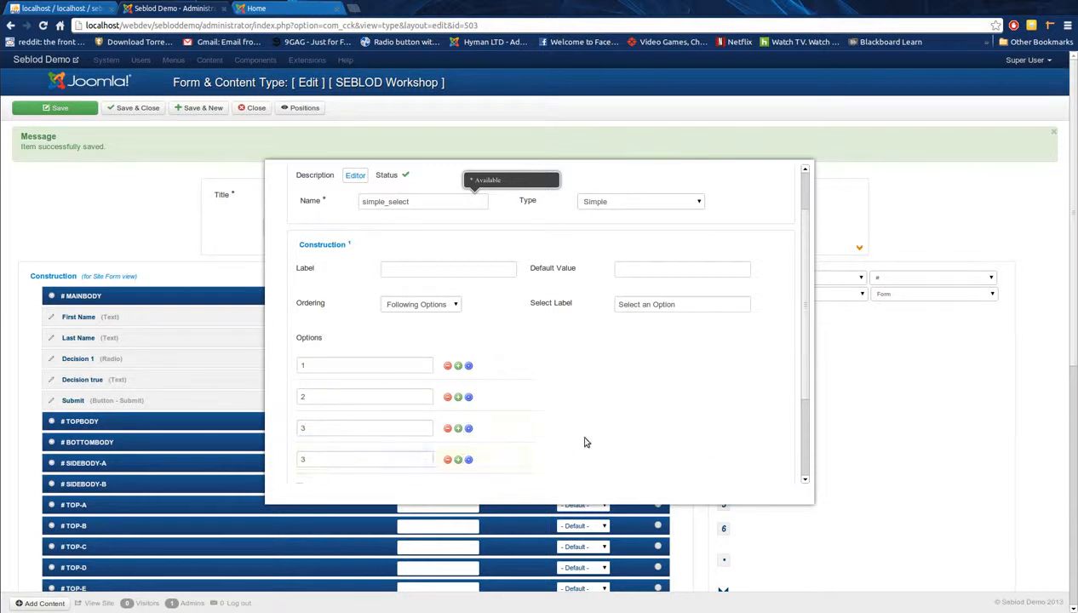
scroll(577, 441, down, 2)
scroll(577, 440, up, 3)
click(644, 181)
click(59, 113)
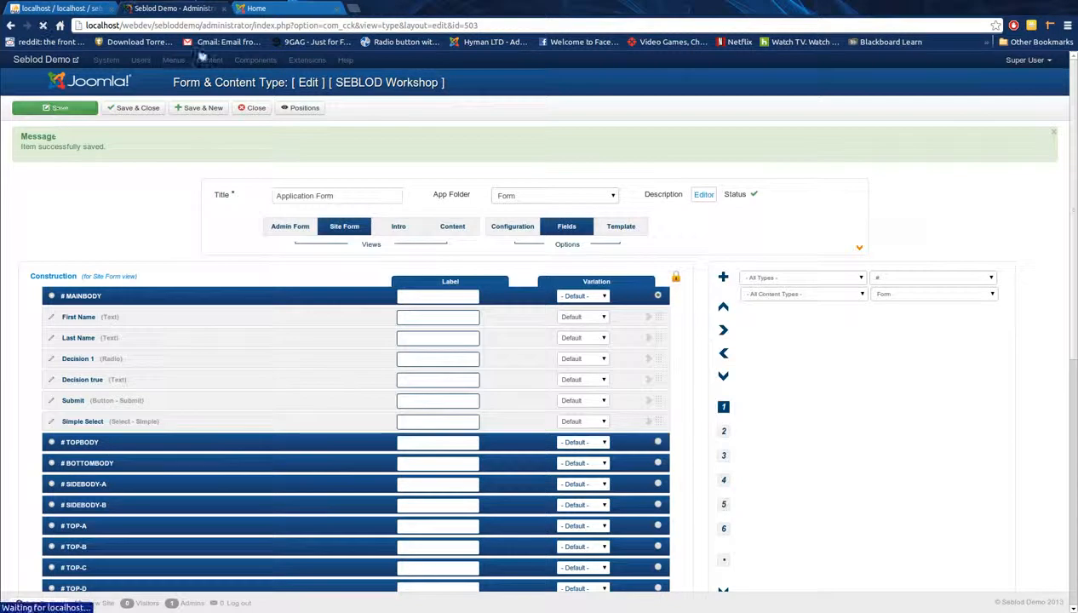
Step: Check the Simple Select options on the reloaded live form, then move Simple Select above Submit
click(285, 12)
click(43, 29)
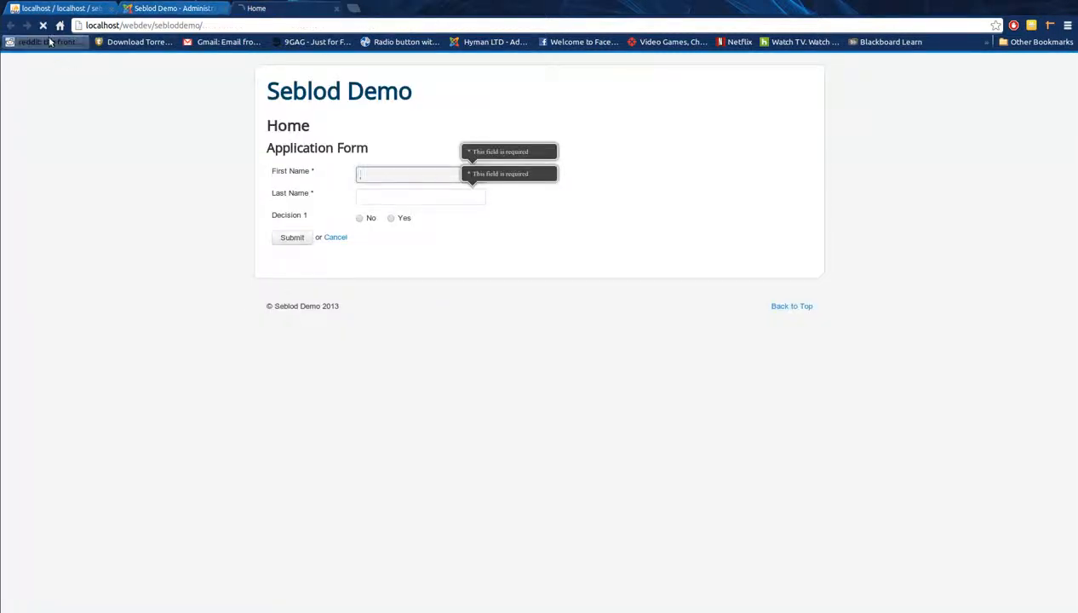
click(429, 262)
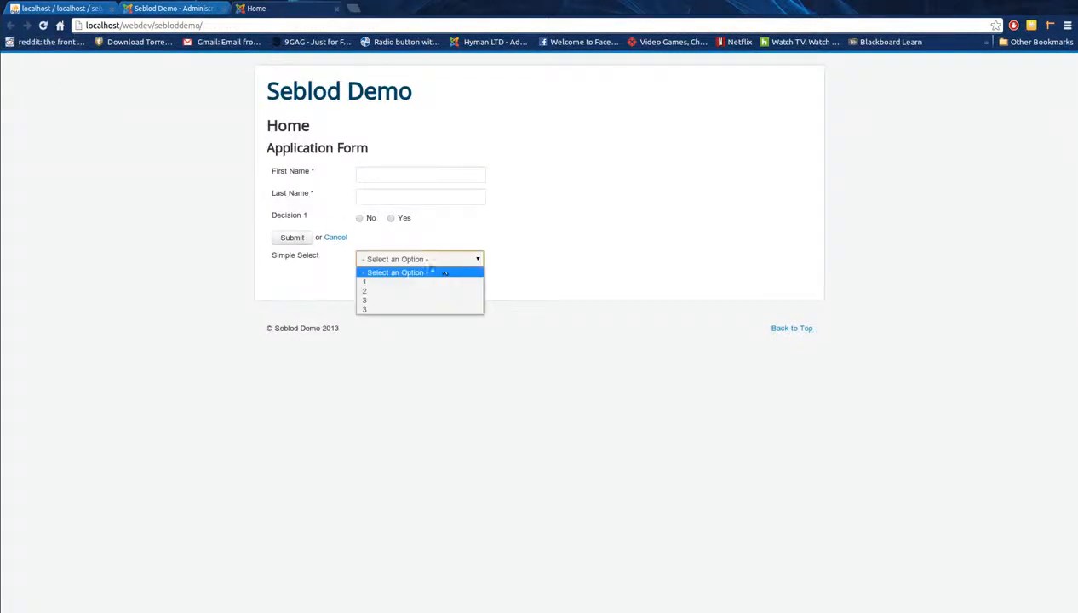
click(574, 298)
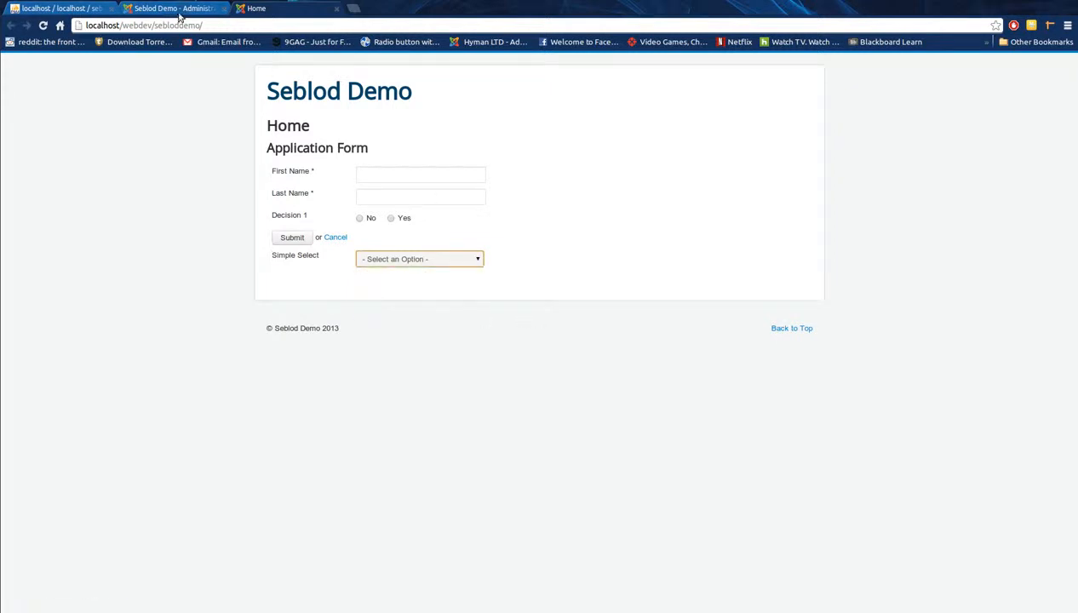
click(173, 8)
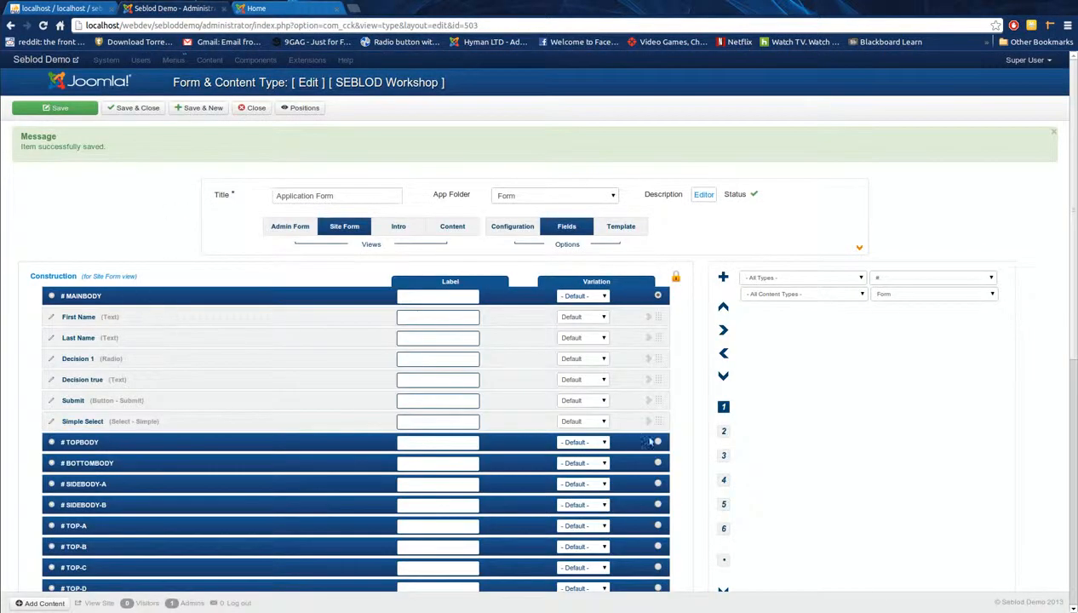
drag(655, 421, 655, 382)
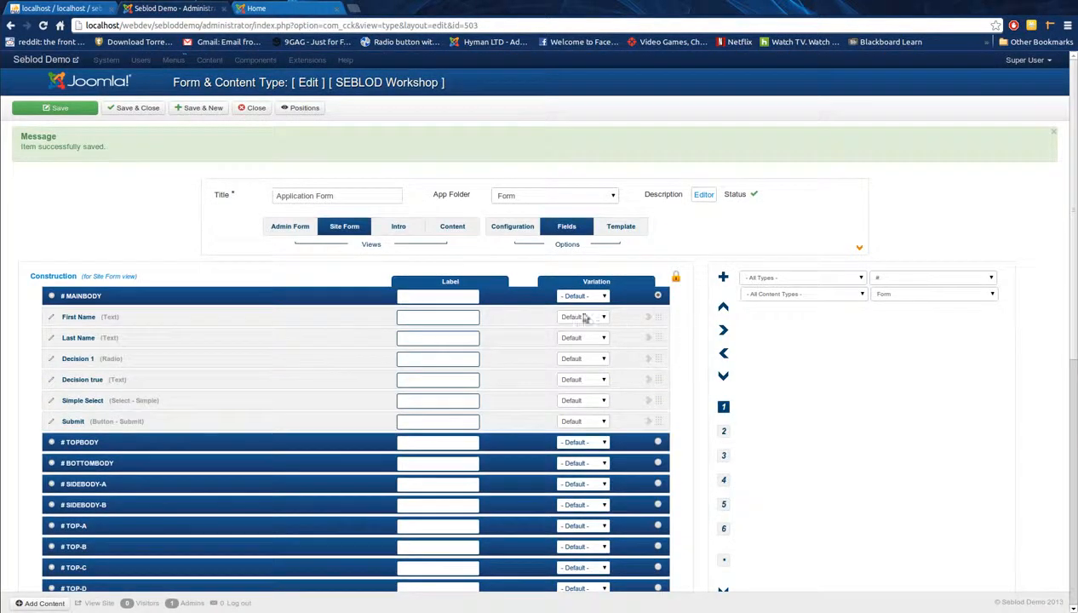
Step: Delete the empty row and duplicate 3 from Simple Select, leaving 1, 2, 3, and save it
click(51, 400)
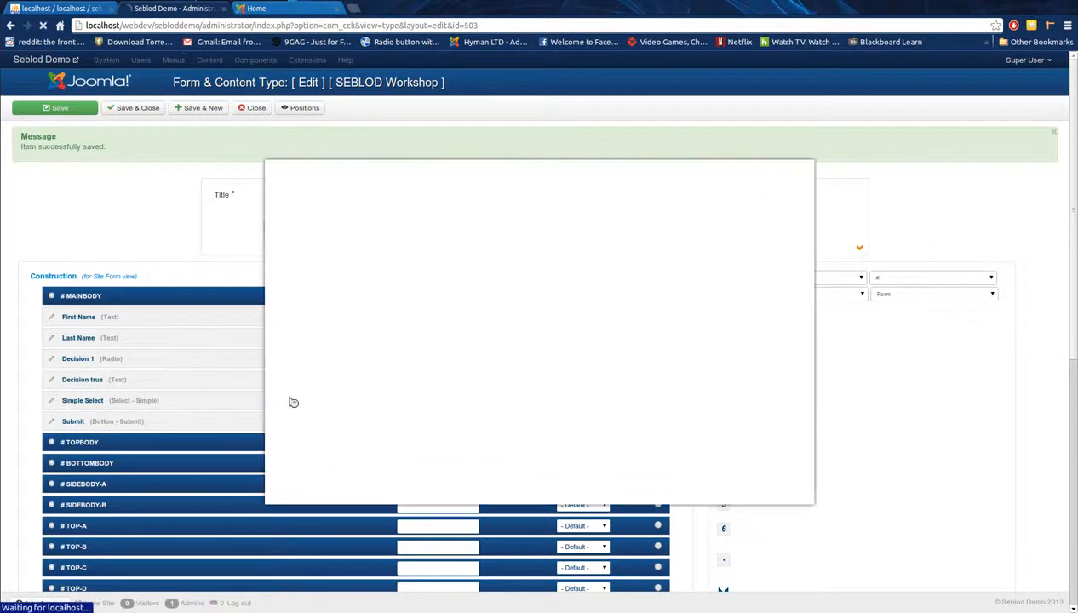
scroll(441, 388, down, 1)
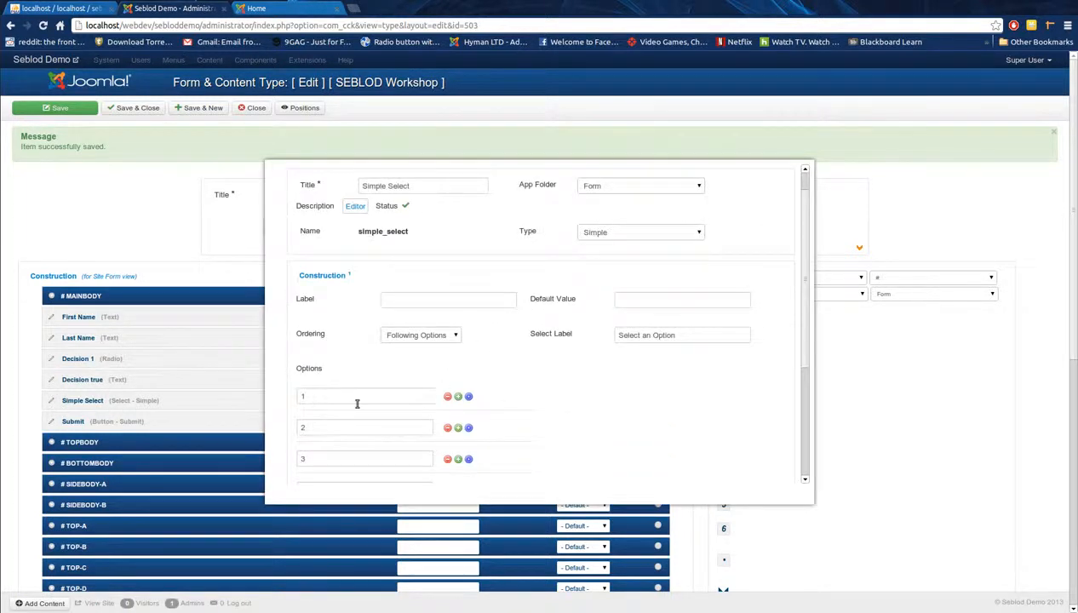
scroll(357, 404, down, 3)
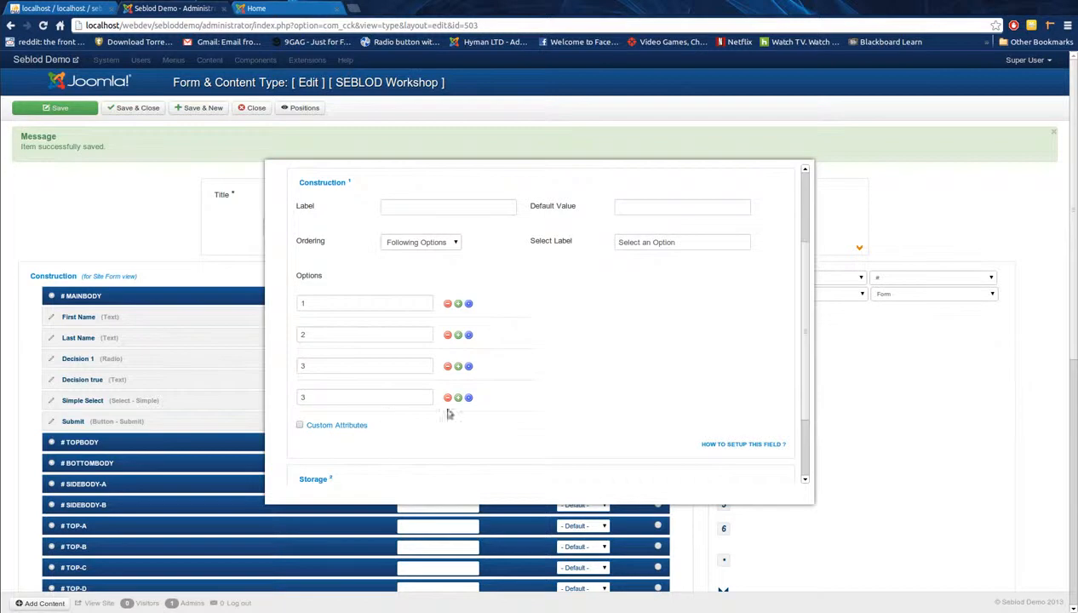
click(458, 398)
click(447, 430)
click(447, 398)
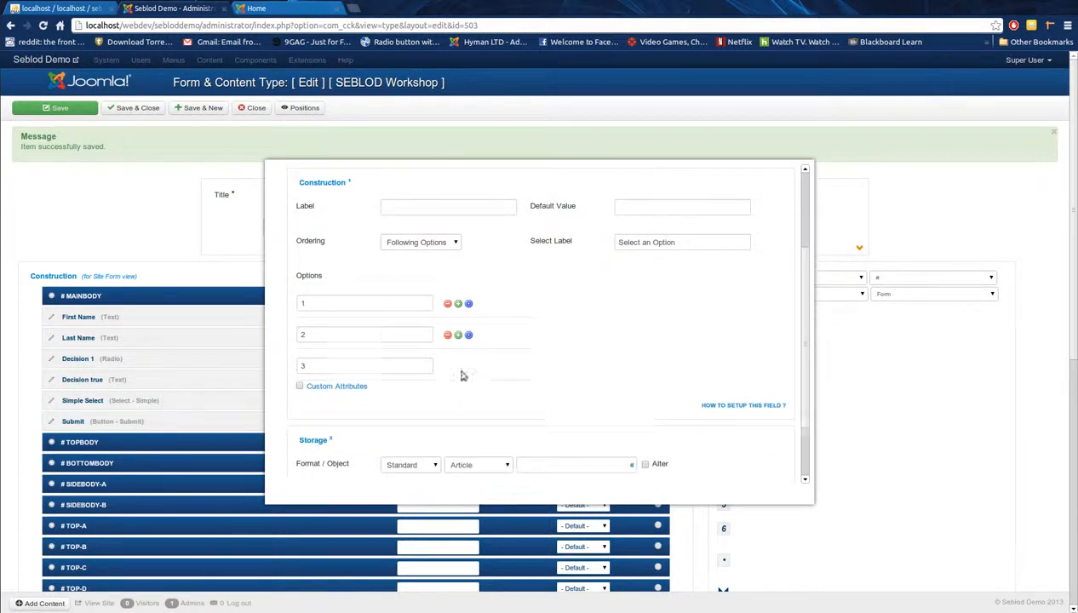
scroll(537, 408, up, 3)
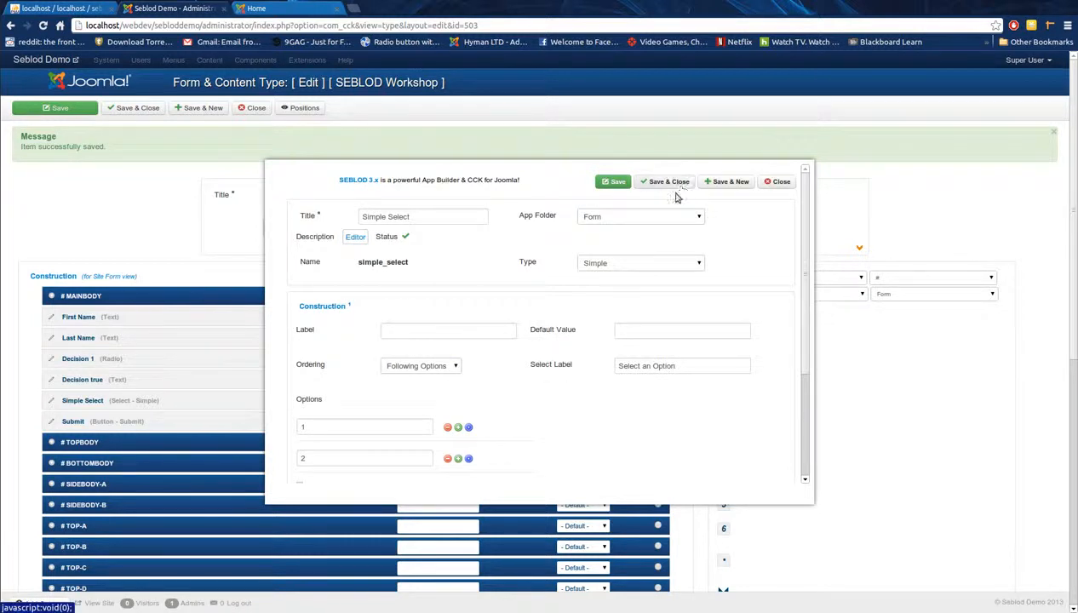
click(670, 182)
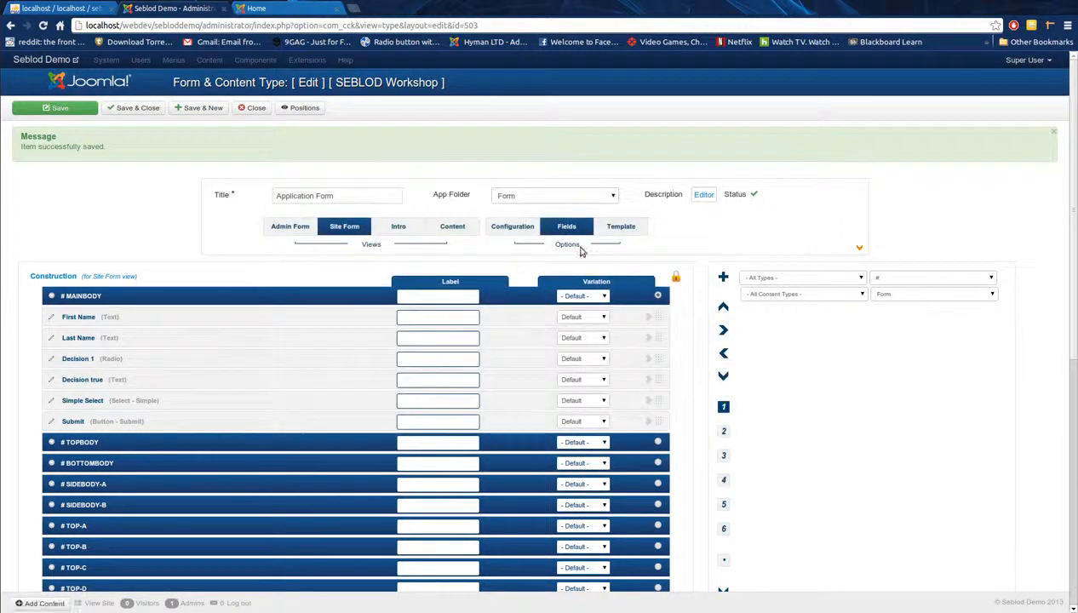
Step: Create a Select – Dynamic field titled 'Dynamic' and drag it between Simple Select and Submit
click(723, 277)
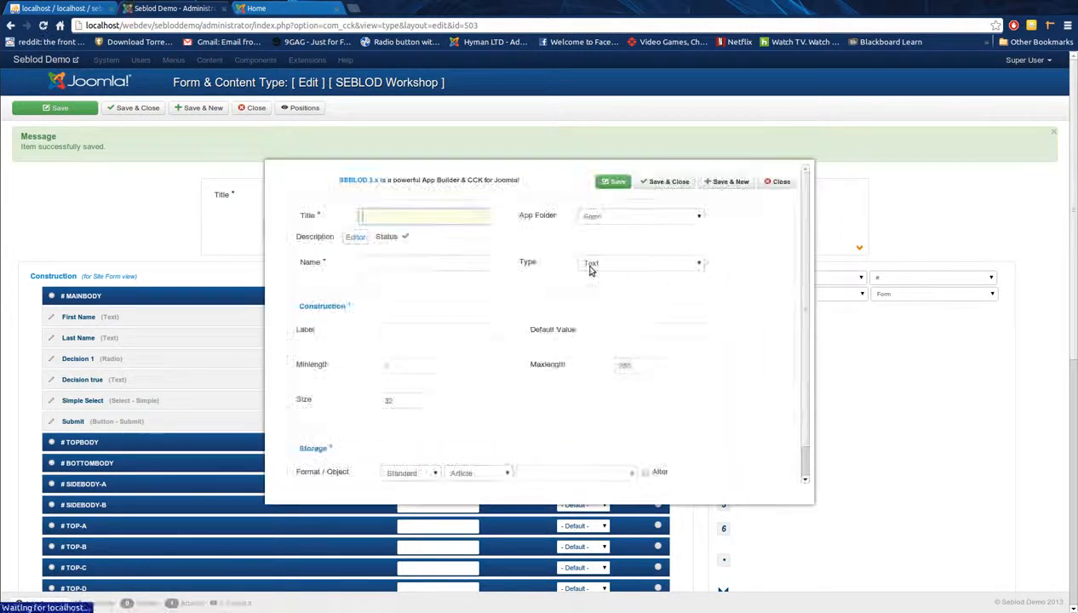
text(Dy)
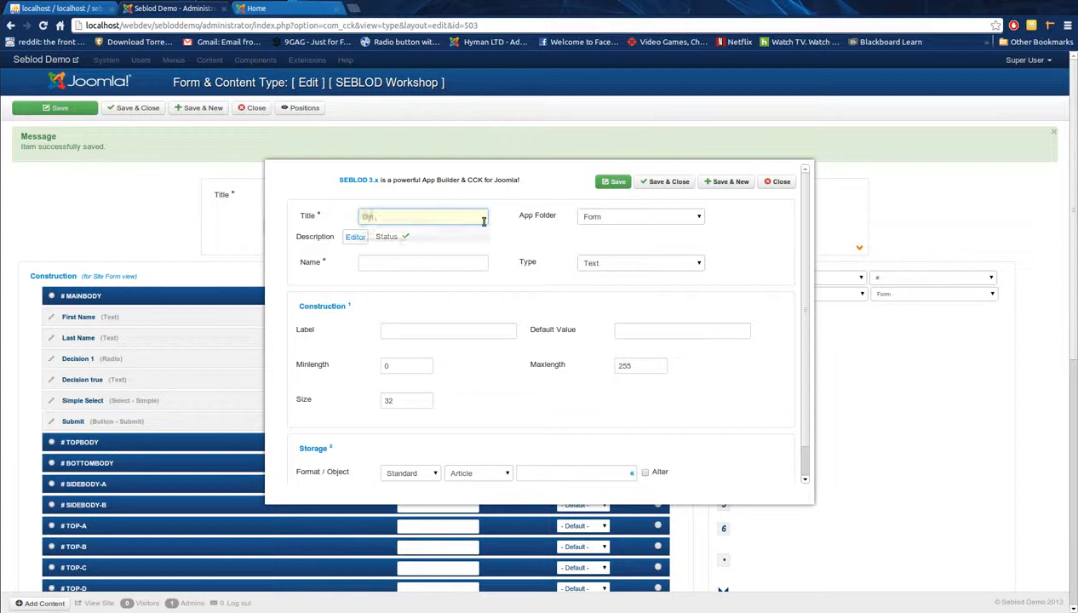
text(namic)
key(Tab)
key(Tab)
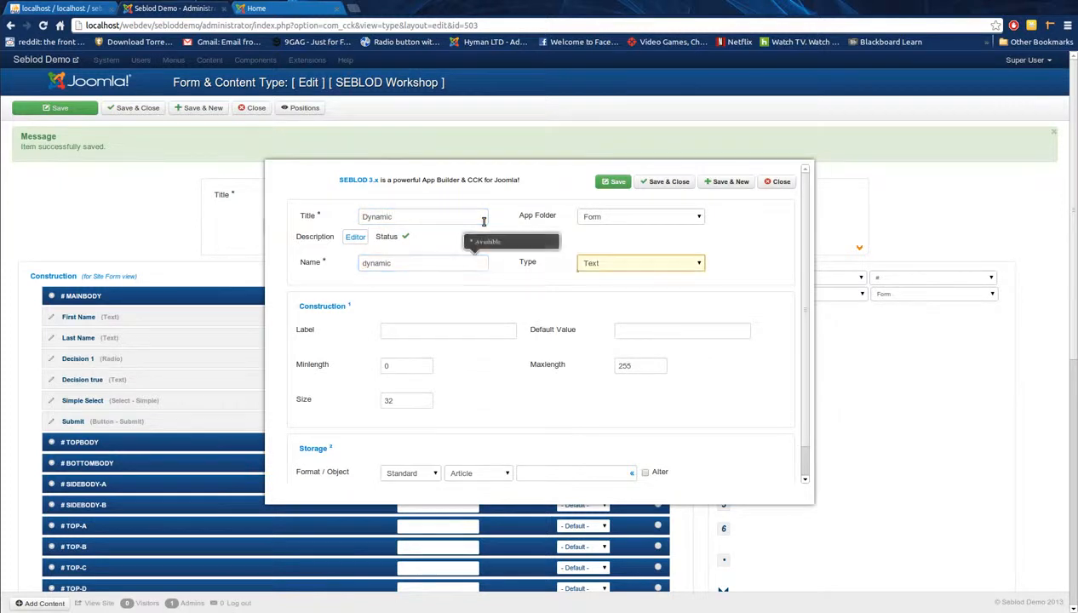
click(598, 264)
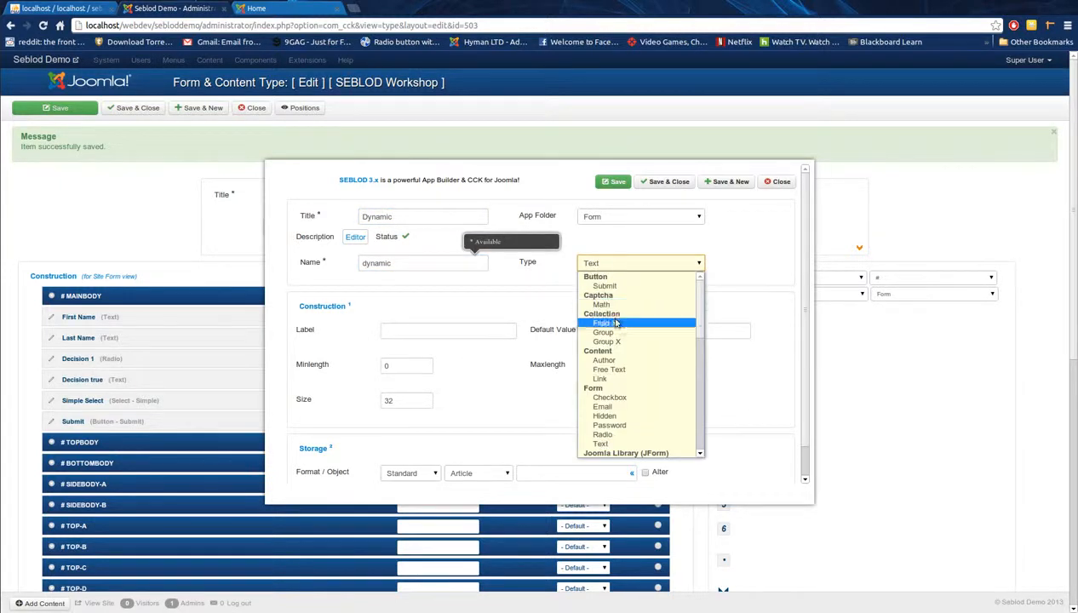
scroll(637, 377, down, 1)
scroll(637, 378, down, 5)
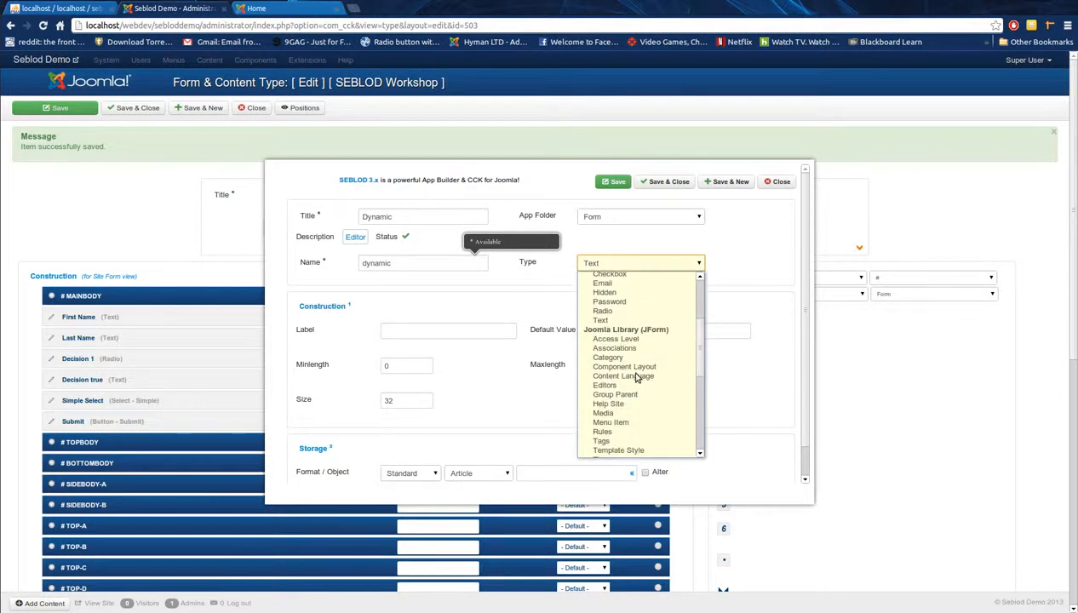
scroll(637, 377, up, 3)
scroll(634, 378, down, 10)
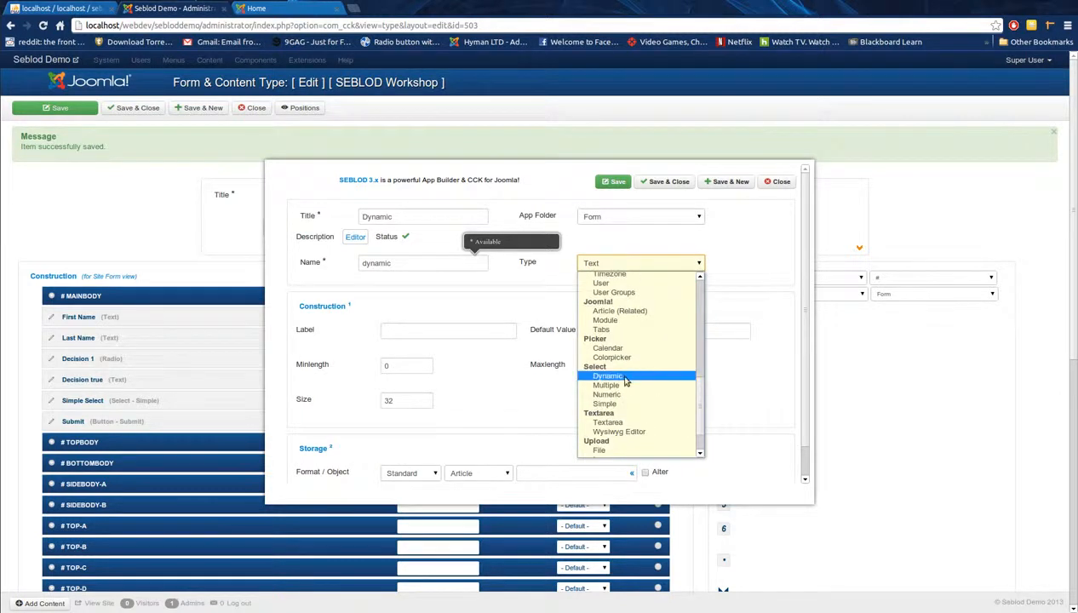
click(625, 380)
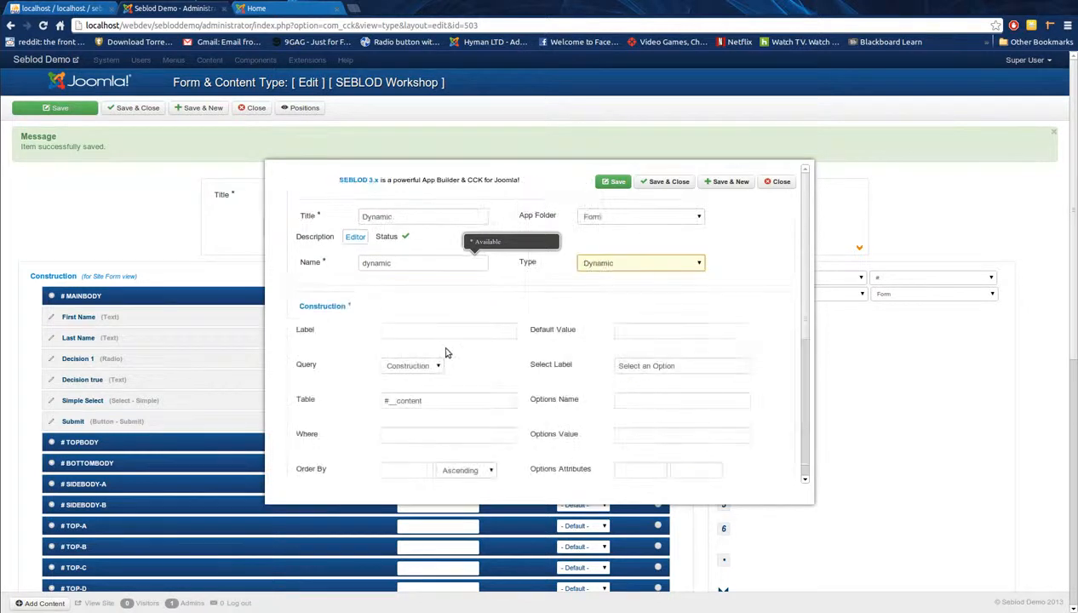
scroll(469, 363, down, 10)
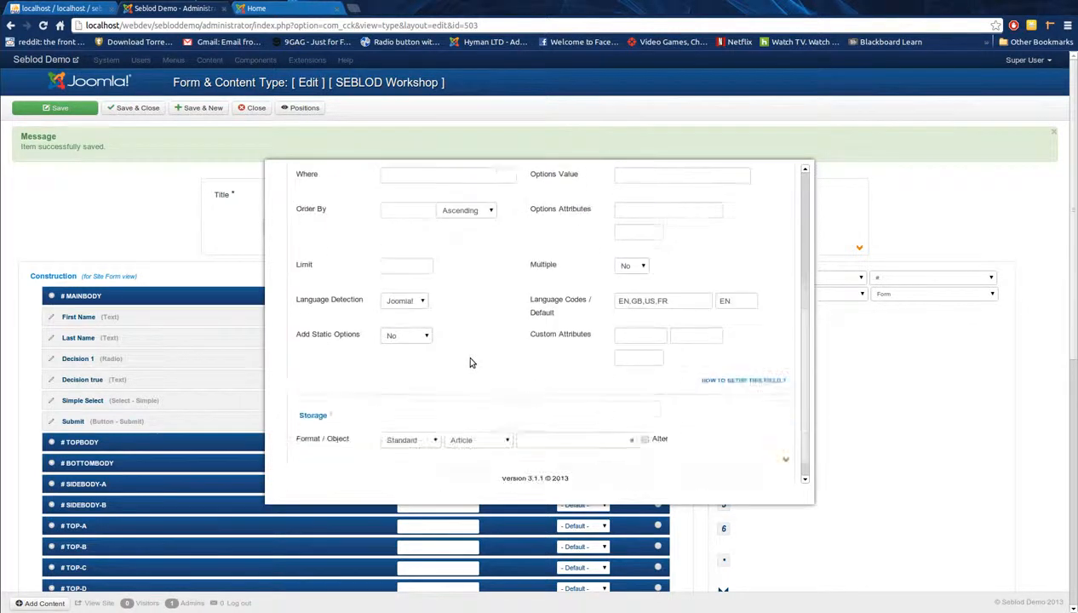
scroll(470, 363, up, 10)
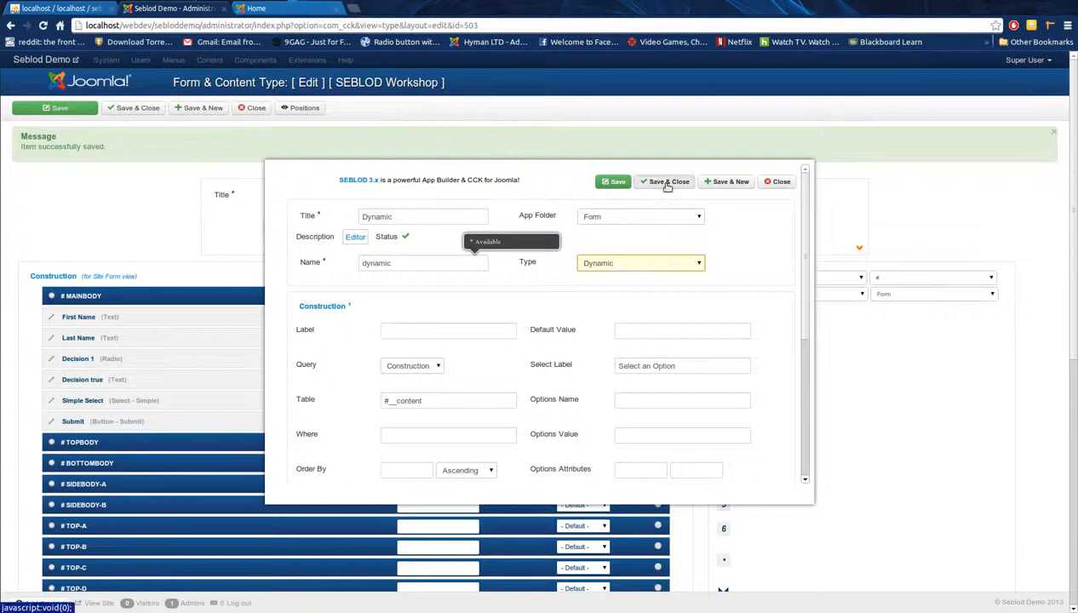
click(668, 185)
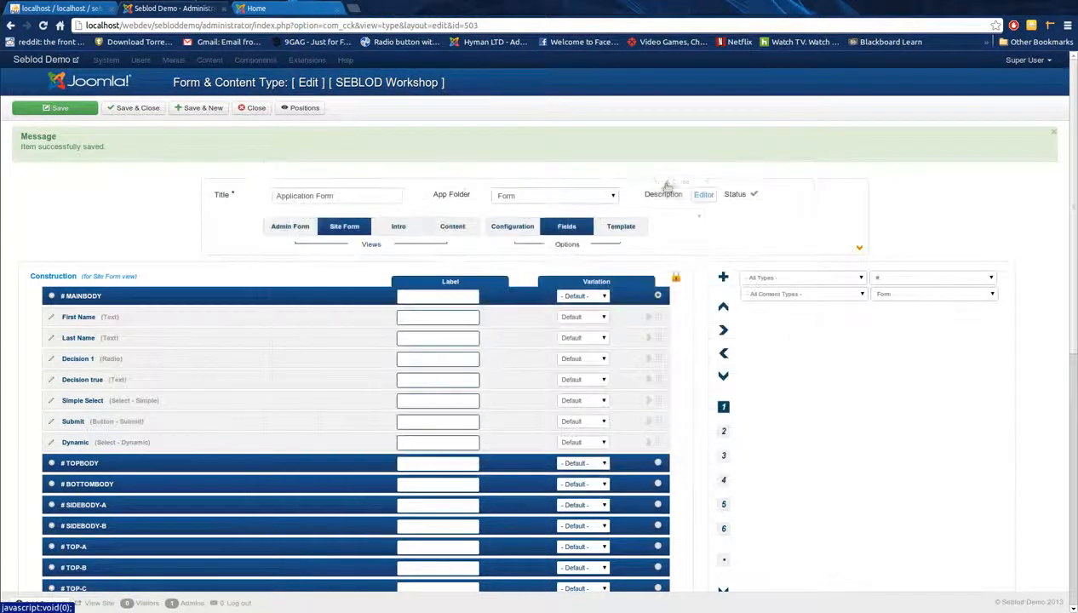
drag(658, 442, 661, 416)
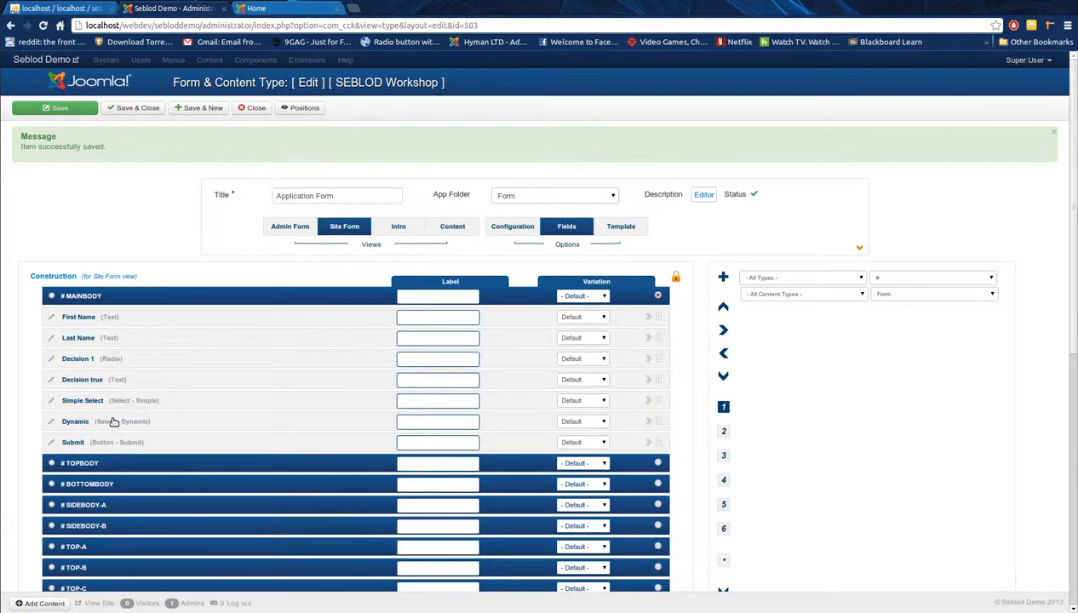
Step: Scroll the 86-table sebloddemo list in phpMyAdmin, checking the SEBLOD form editor in between
click(60, 9)
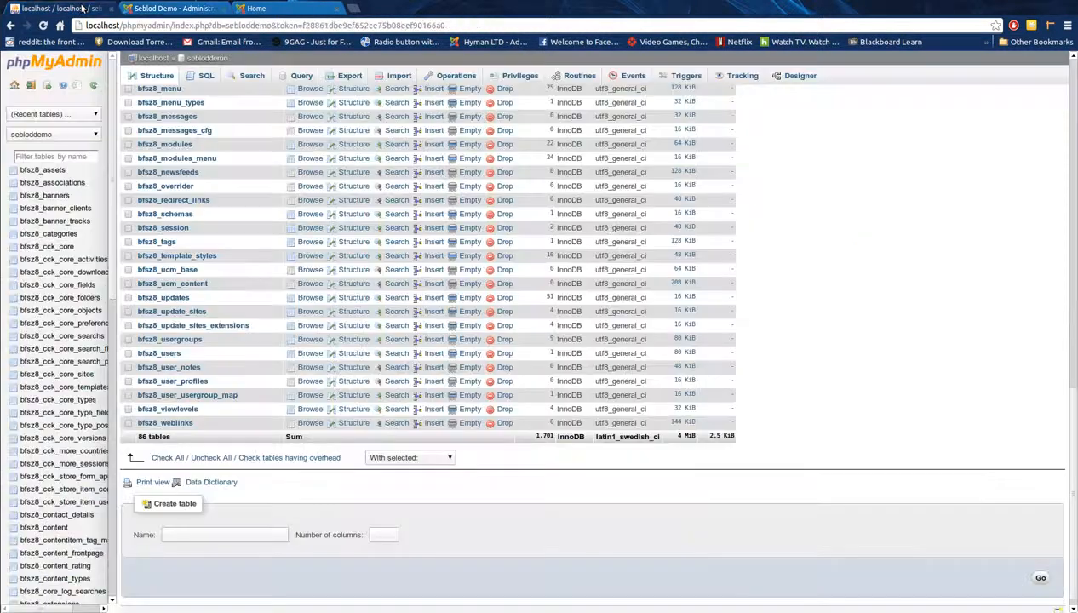
scroll(179, 380, up, 1)
scroll(179, 381, up, 8)
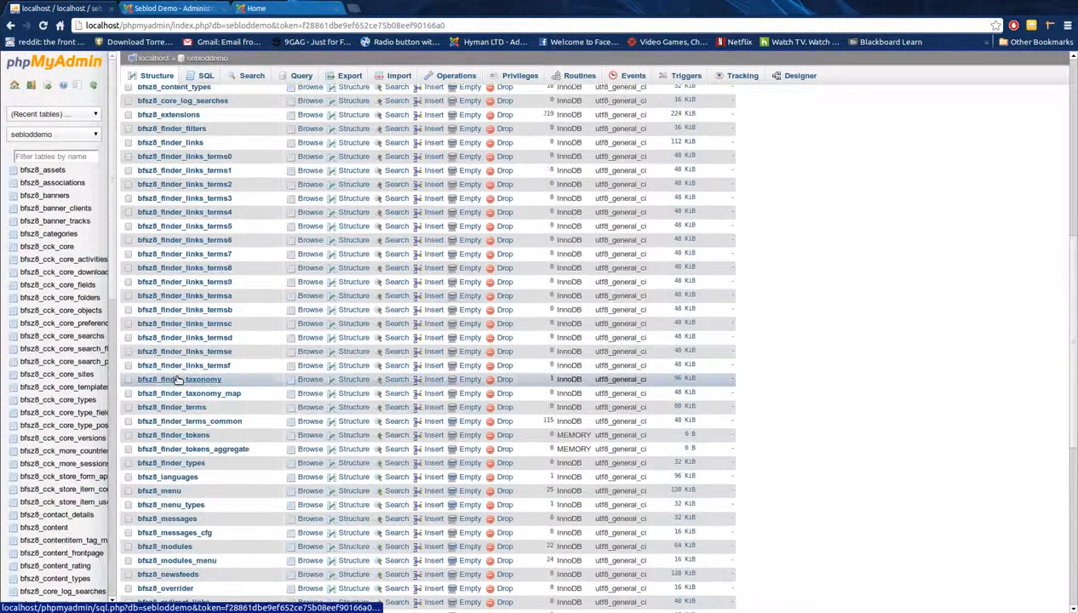
scroll(179, 380, up, 3)
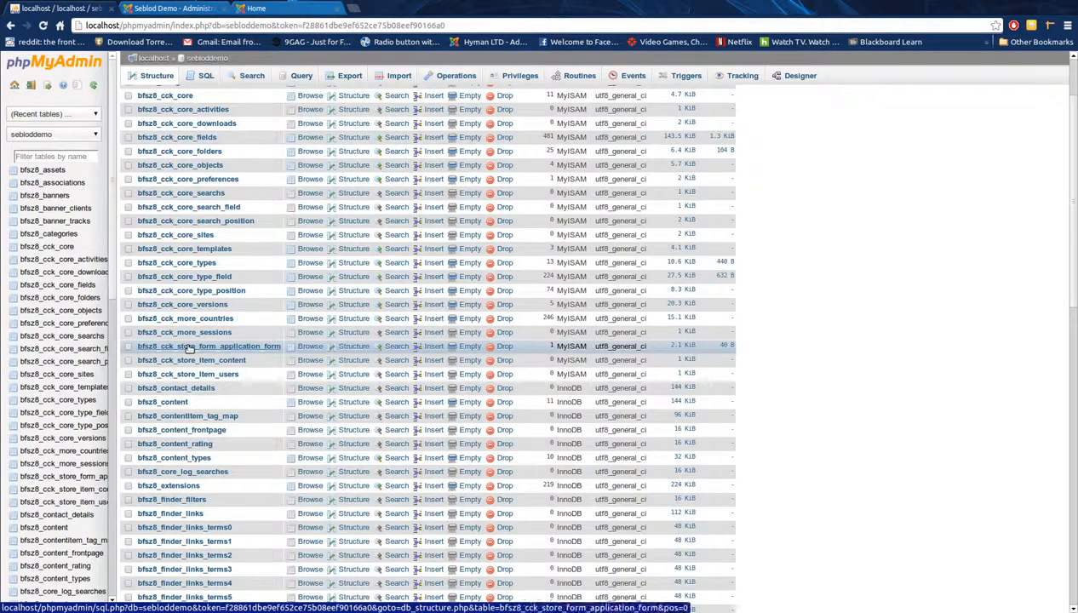
scroll(279, 494, down, 6)
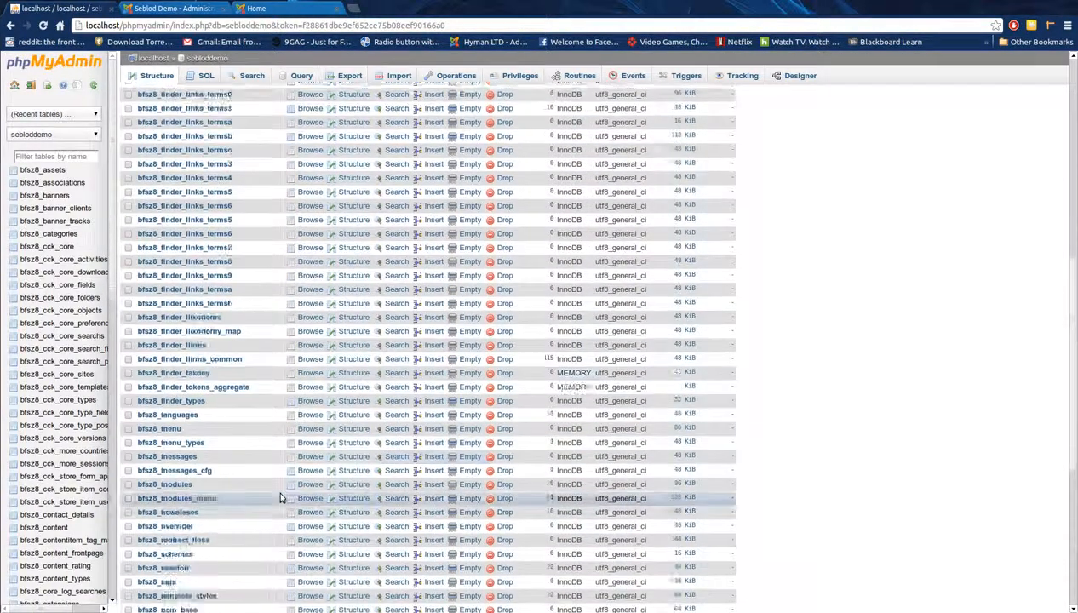
scroll(280, 498, down, 3)
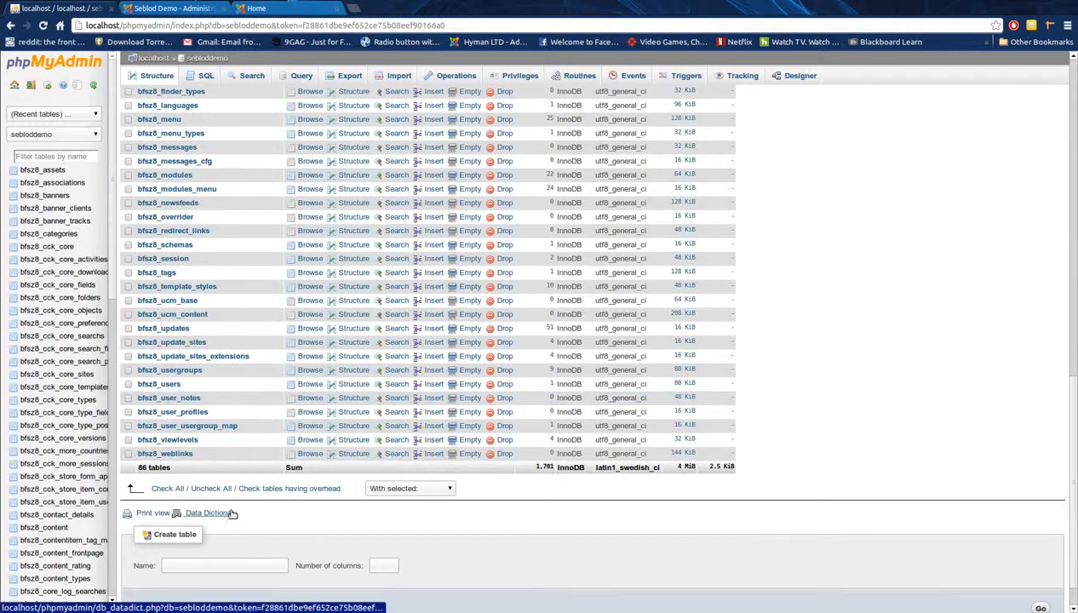
click(170, 11)
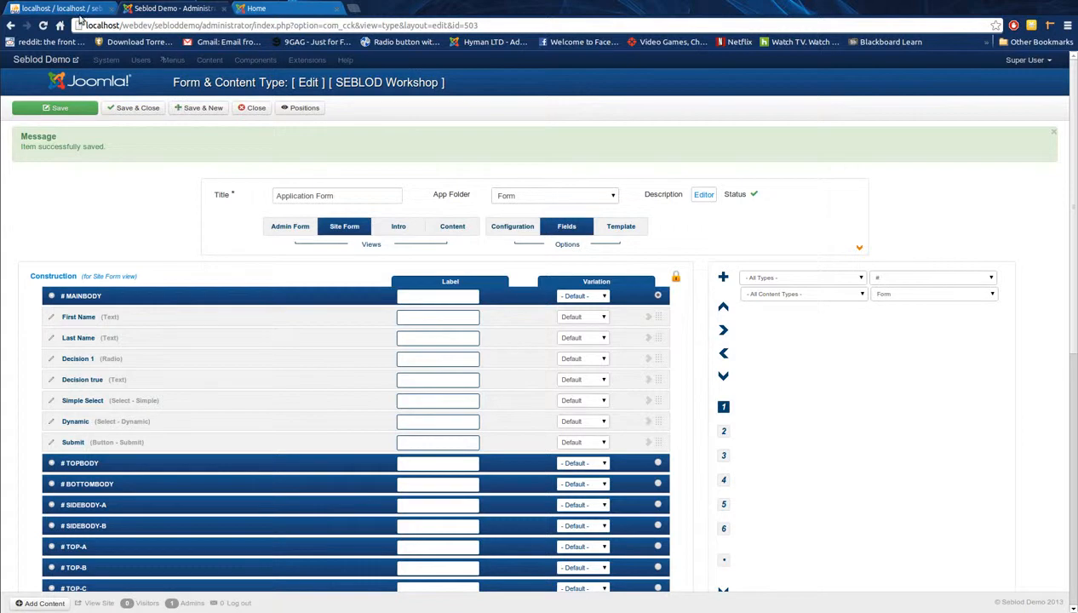
click(77, 9)
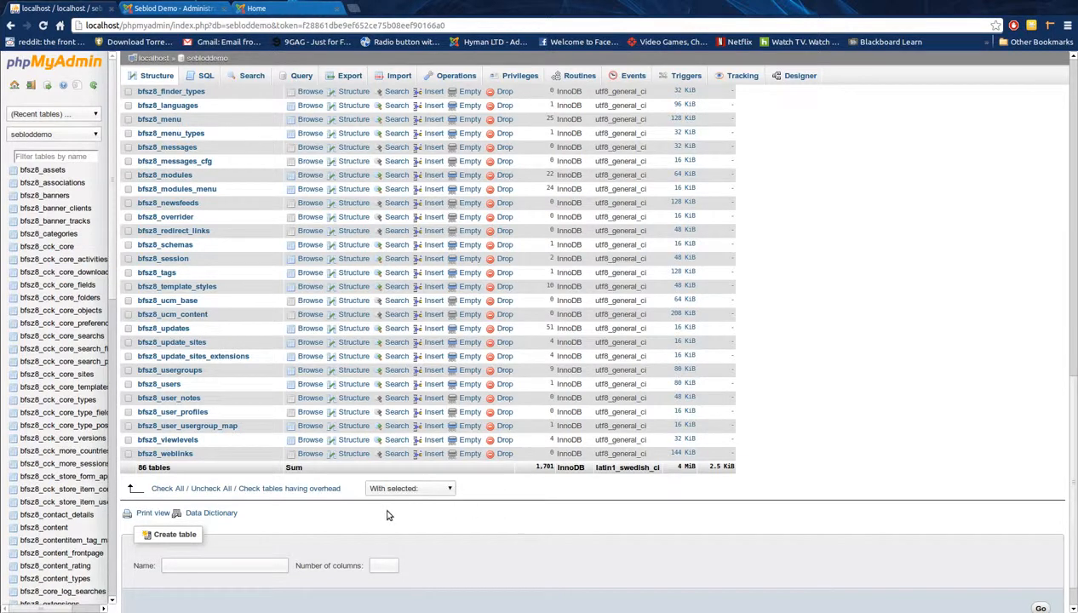
Step: Start a new table named states_table with one column
click(215, 565)
text(states_tabel)
key(Tab)
scroll(452, 557, down, 1)
click(1041, 566)
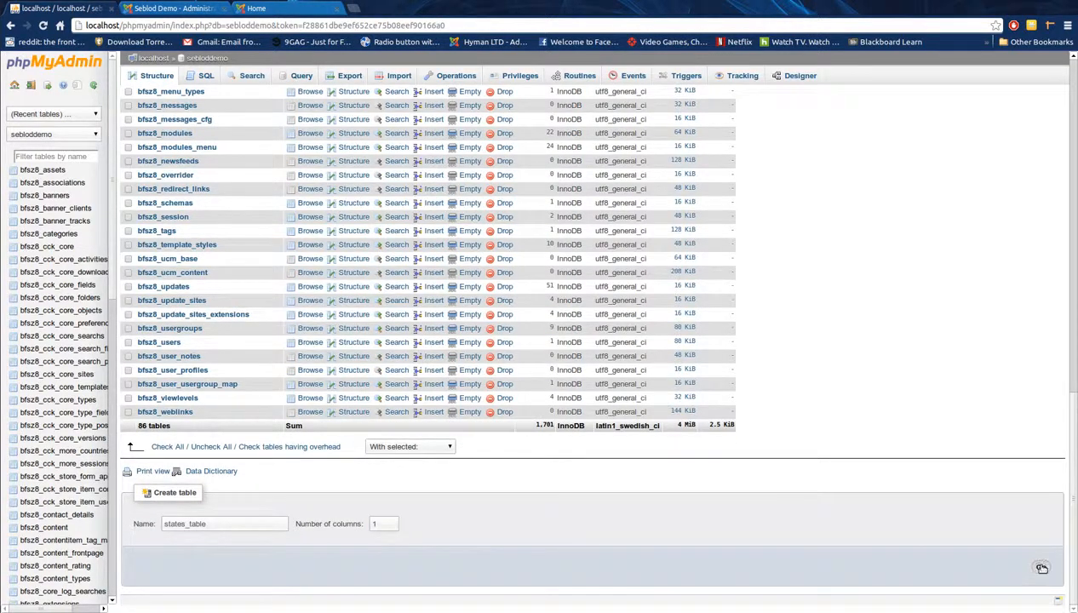
Step: Define the column 'states' as TEXT and save the table
click(176, 137)
text(states)
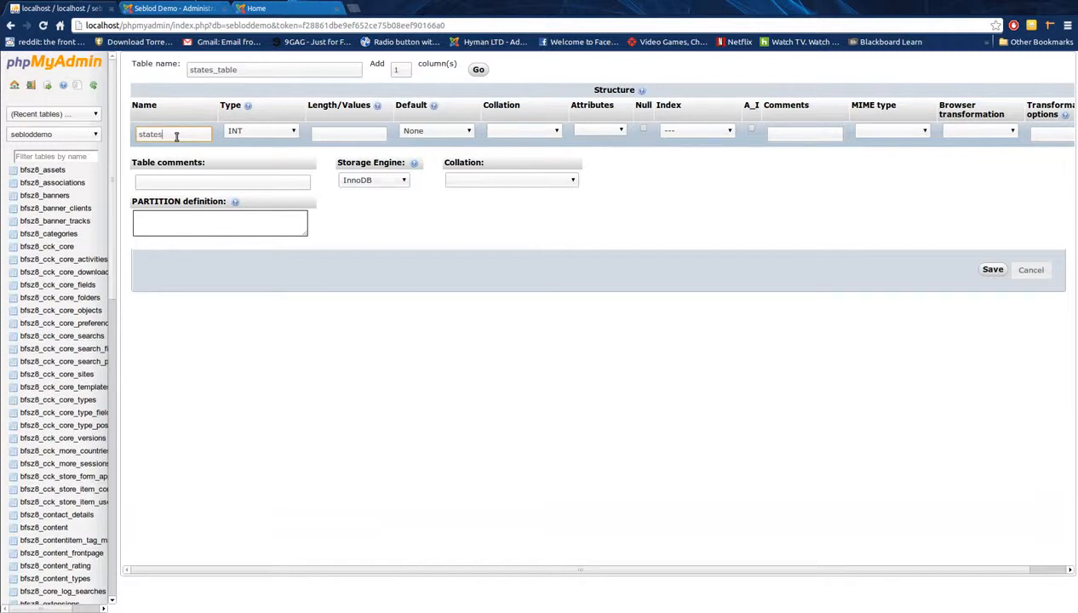
click(242, 131)
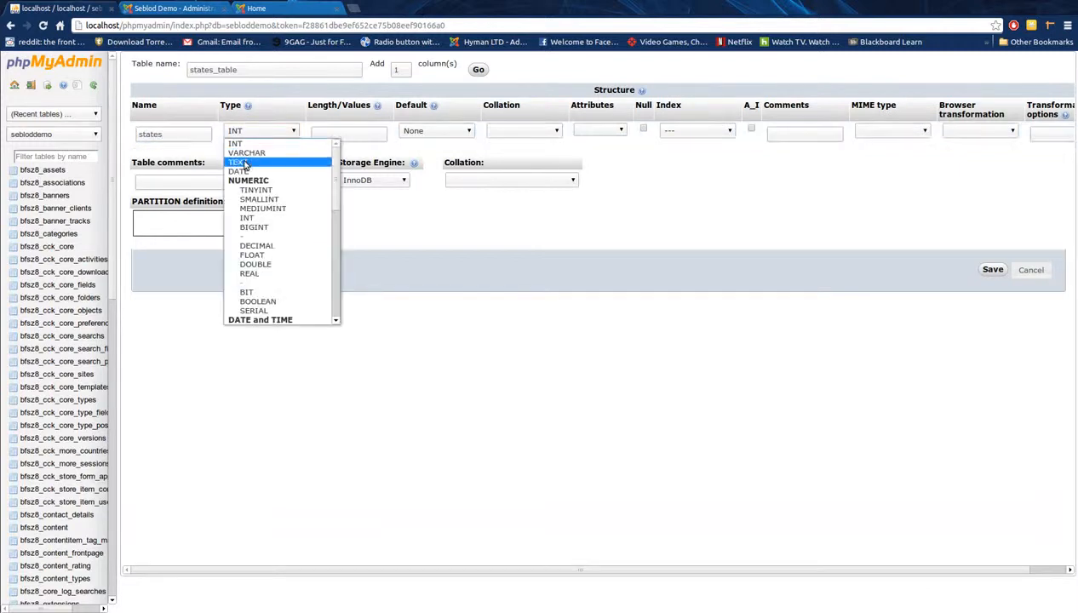
click(239, 161)
click(379, 132)
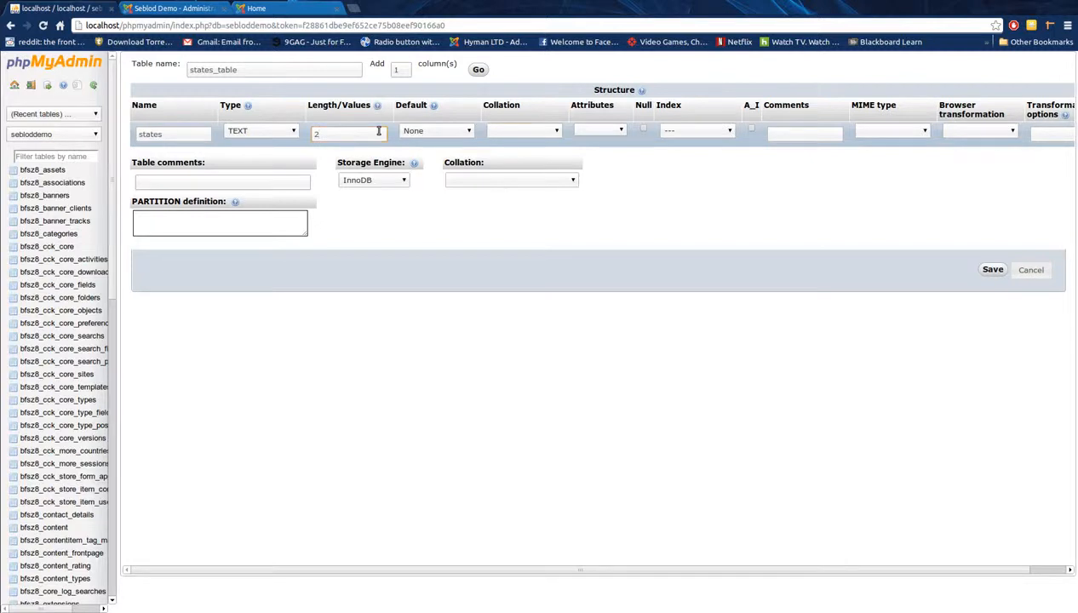
key(Tab)
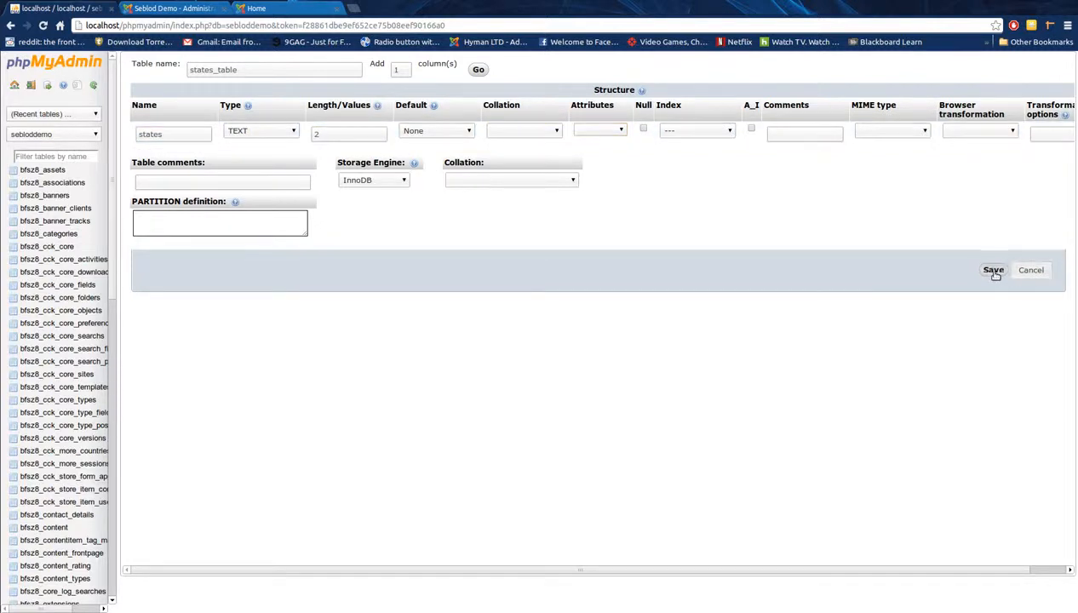
click(994, 270)
Step: Open states_table from the table list to show its structure
scroll(294, 426, down, 10)
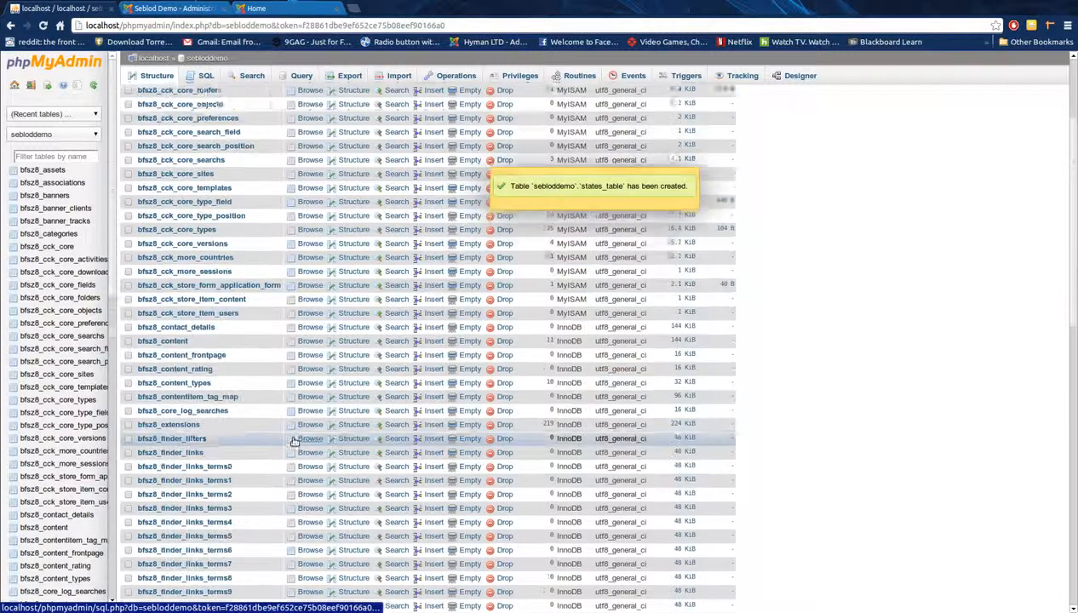
scroll(294, 443, down, 5)
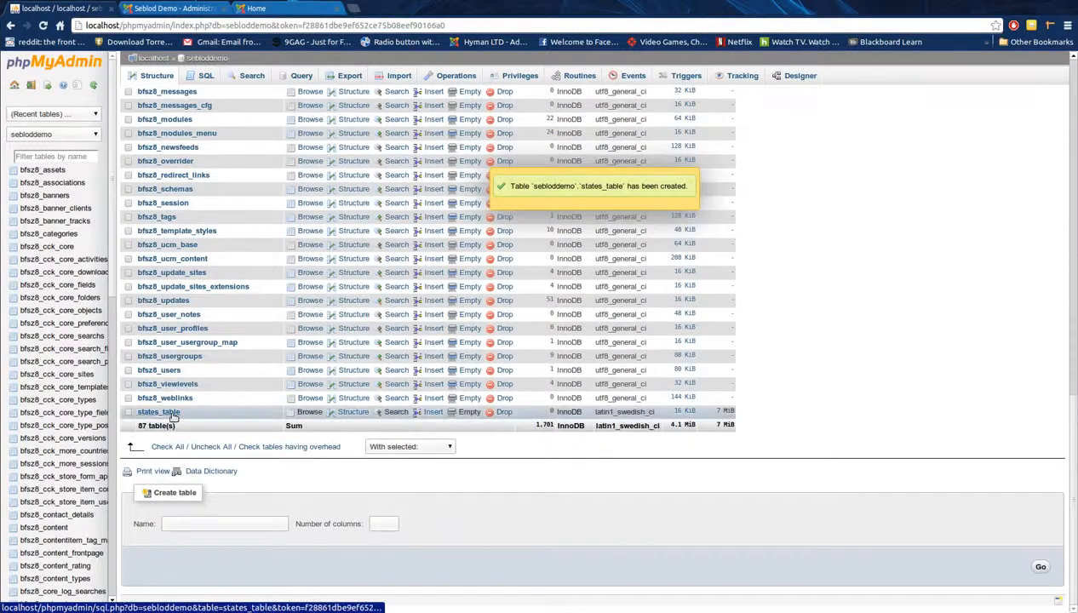
click(171, 413)
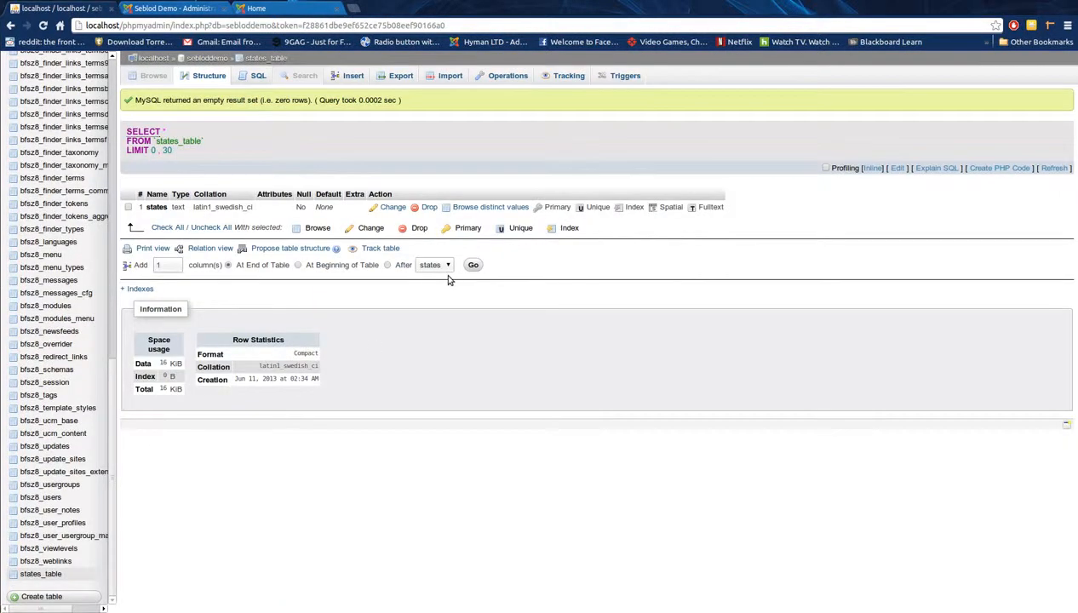
click(398, 76)
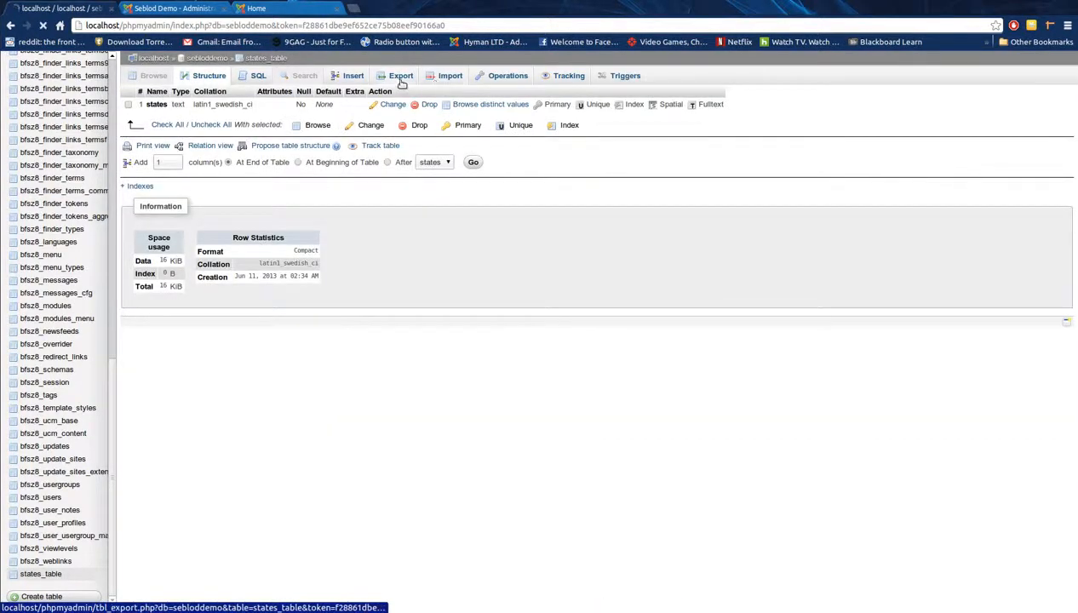
Step: Quick-export states_table in CSV format
click(402, 78)
click(198, 233)
click(198, 254)
click(147, 268)
Step: Open the downloaded states_table.csv in Calc with Unicode (UTF-8) character set
click(80, 600)
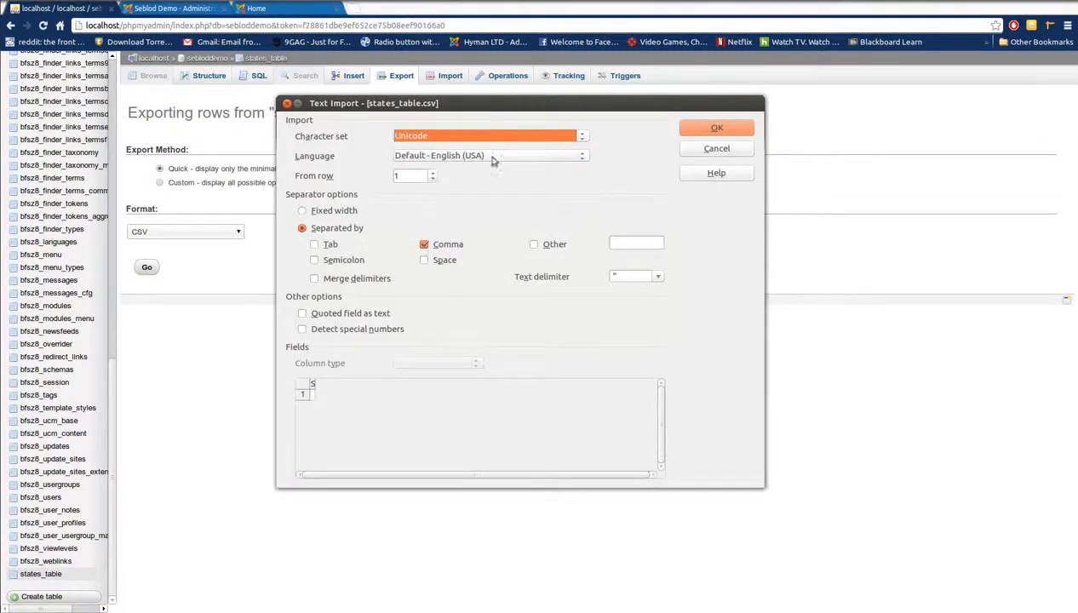
click(487, 138)
click(474, 168)
click(718, 130)
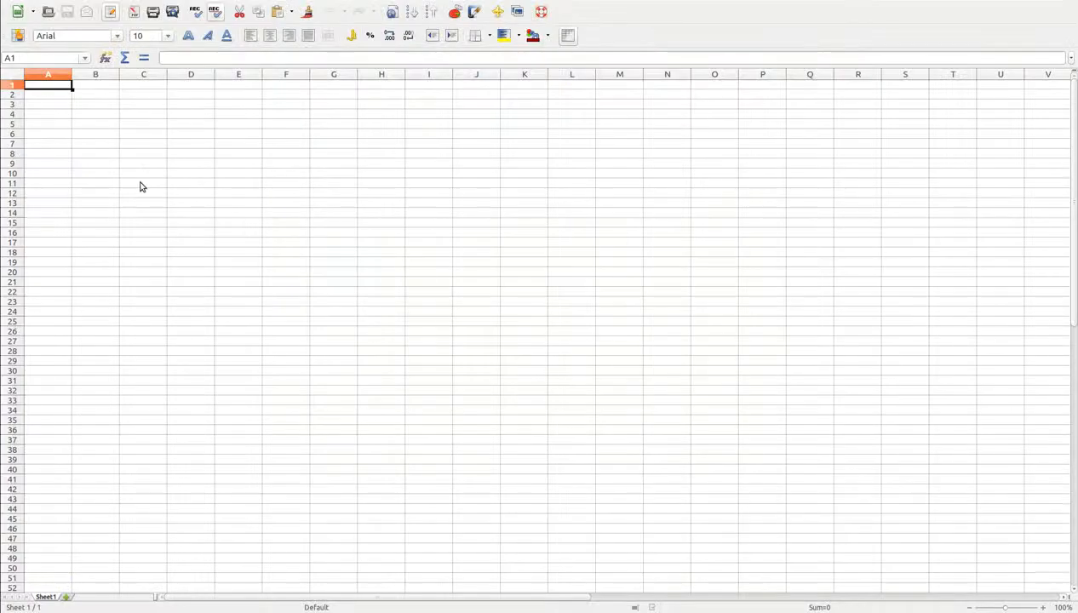
Step: Open states.csv from the Downloads folder in LibreOffice Calc
click(2, 83)
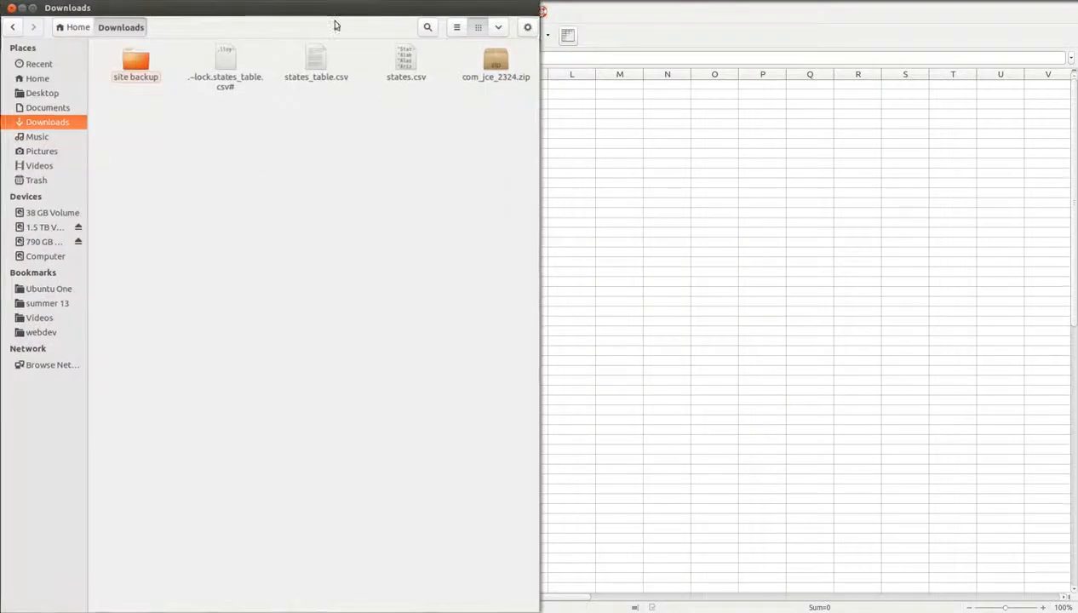
drag(335, 25, 541, 35)
double_click(606, 89)
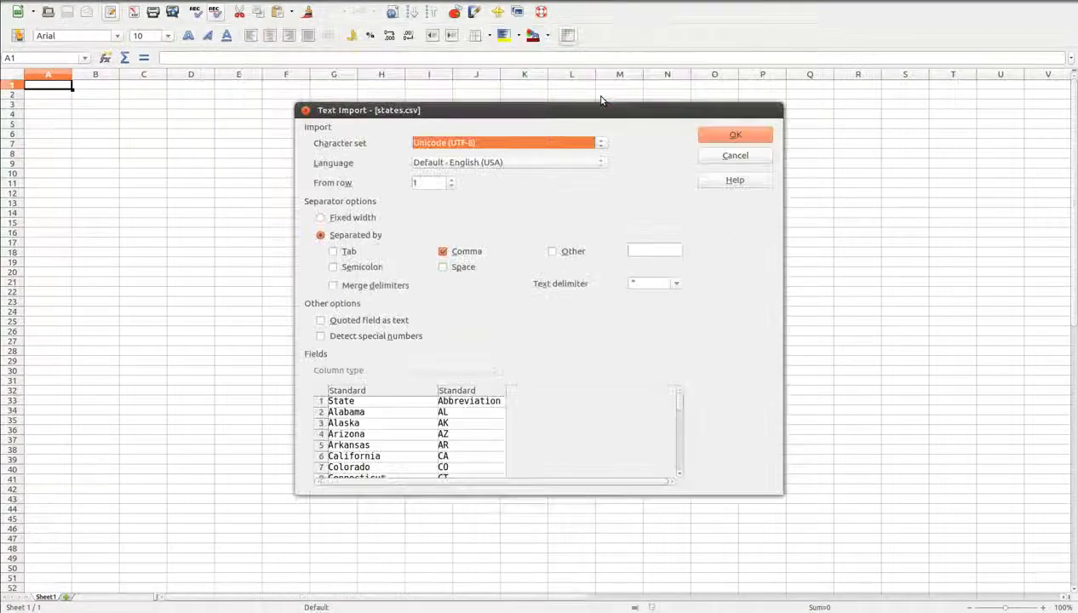
click(700, 136)
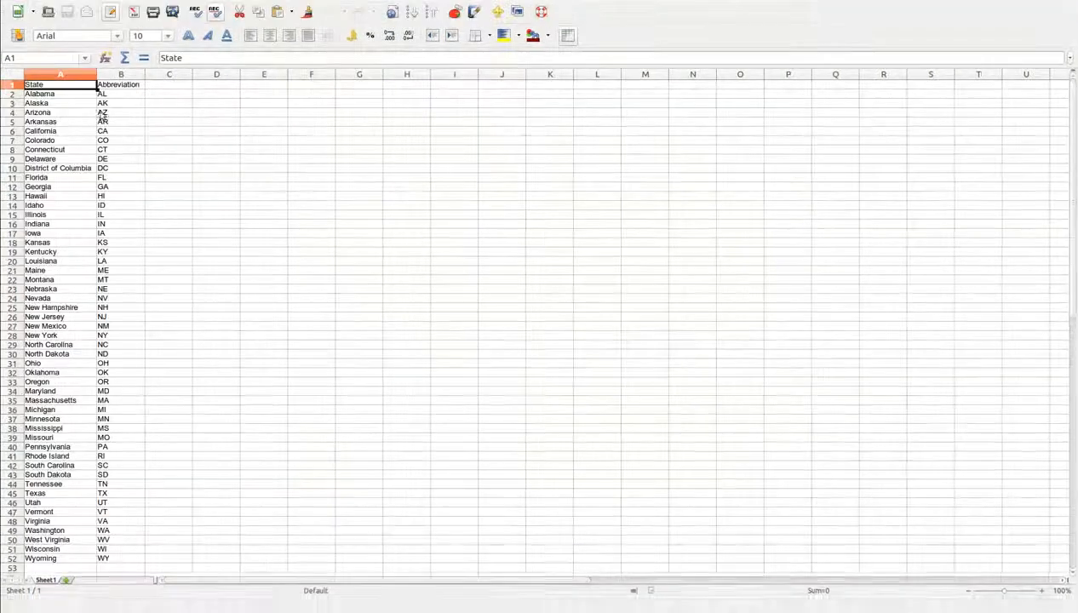
Step: Copy the Abbreviation column B2:B52 into A1 of a new spreadsheet
drag(122, 99, 114, 562)
key(ctrl+c)
key(ctrl+n)
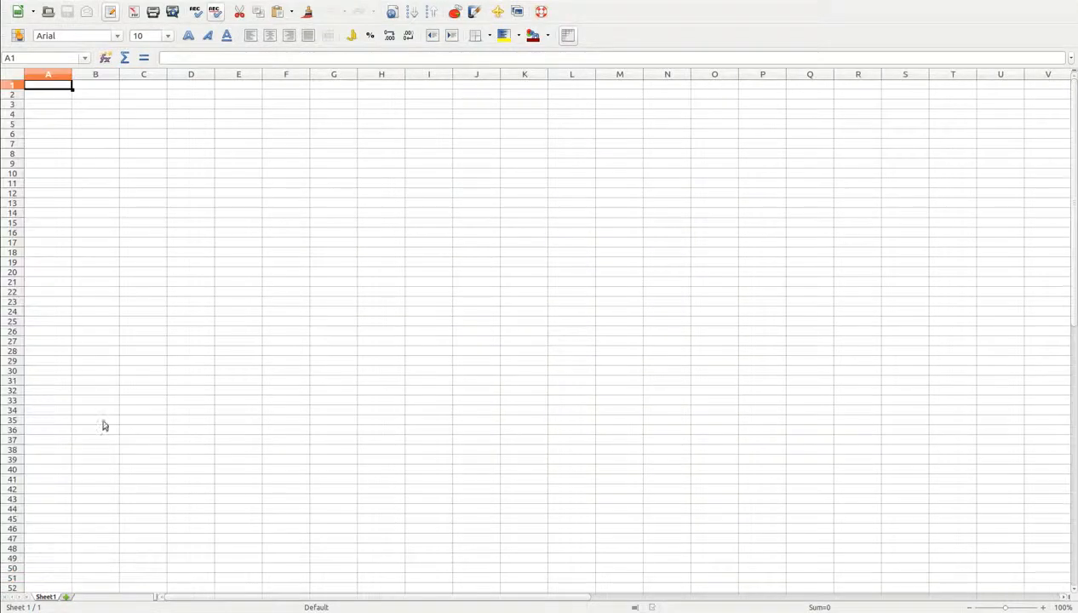
key(ctrl+v)
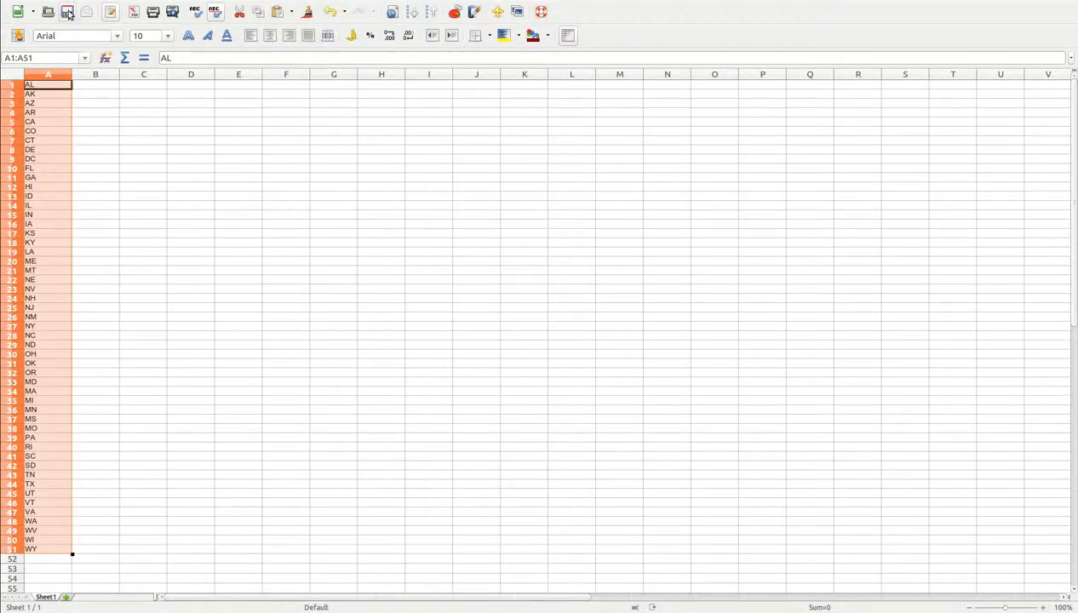
key(alt+Tab)
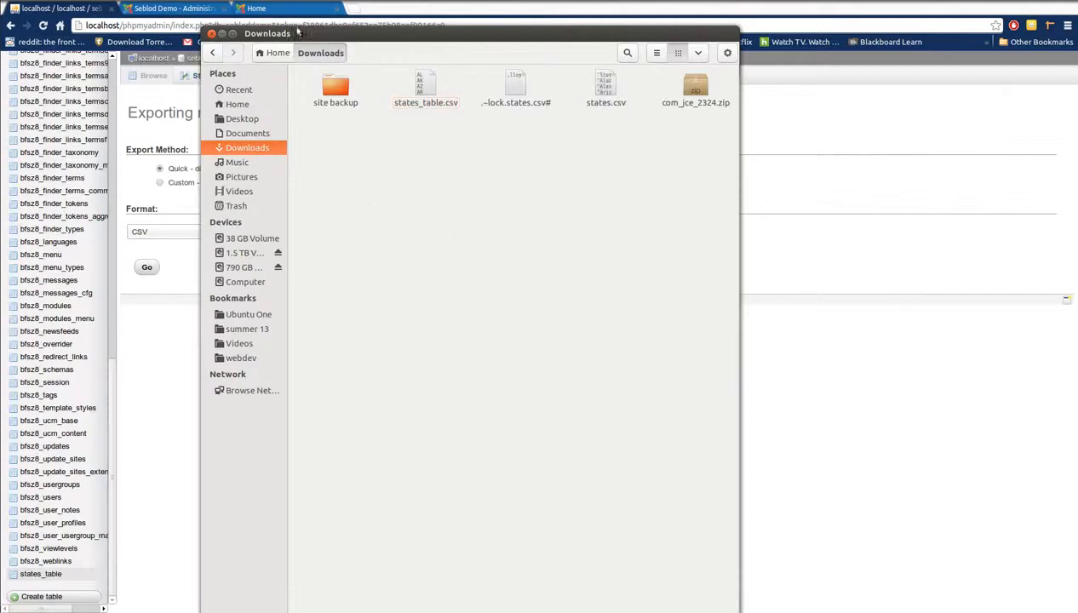
click(221, 34)
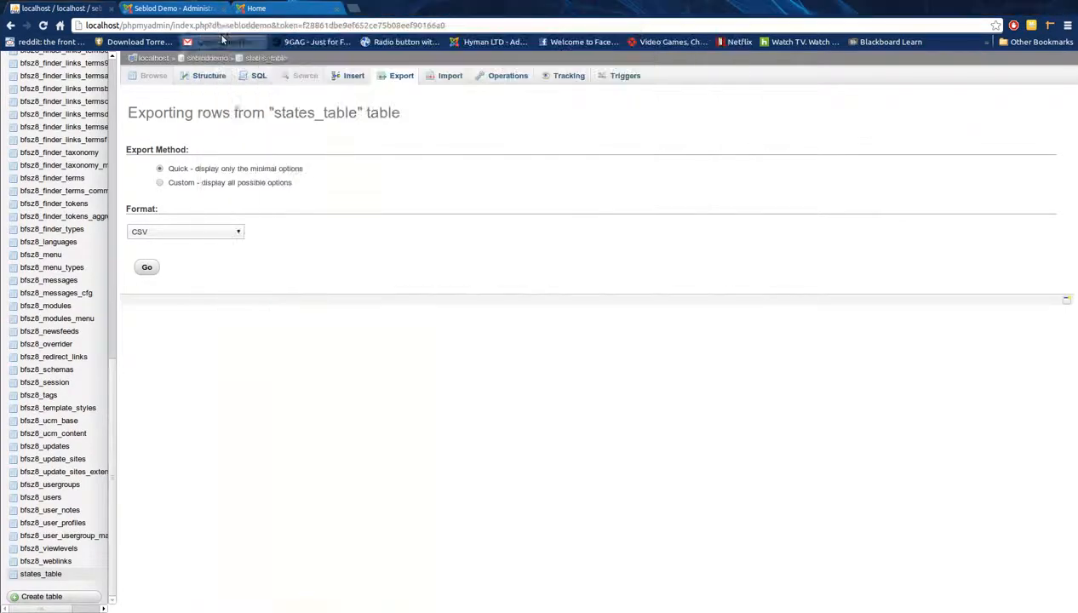
Step: Import states_table.csv from Downloads into states_table
click(449, 78)
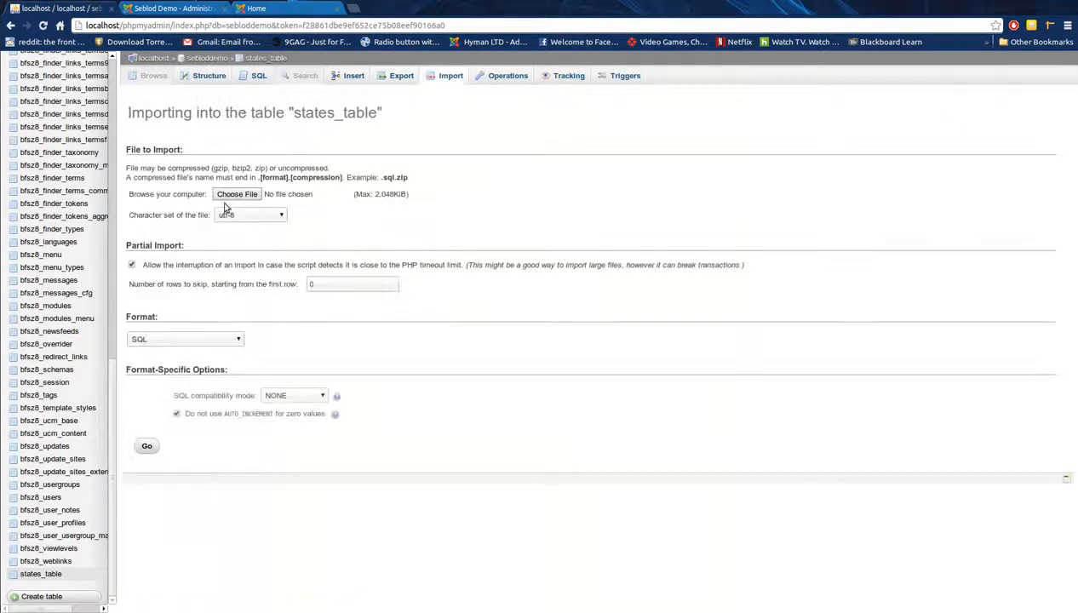
click(246, 196)
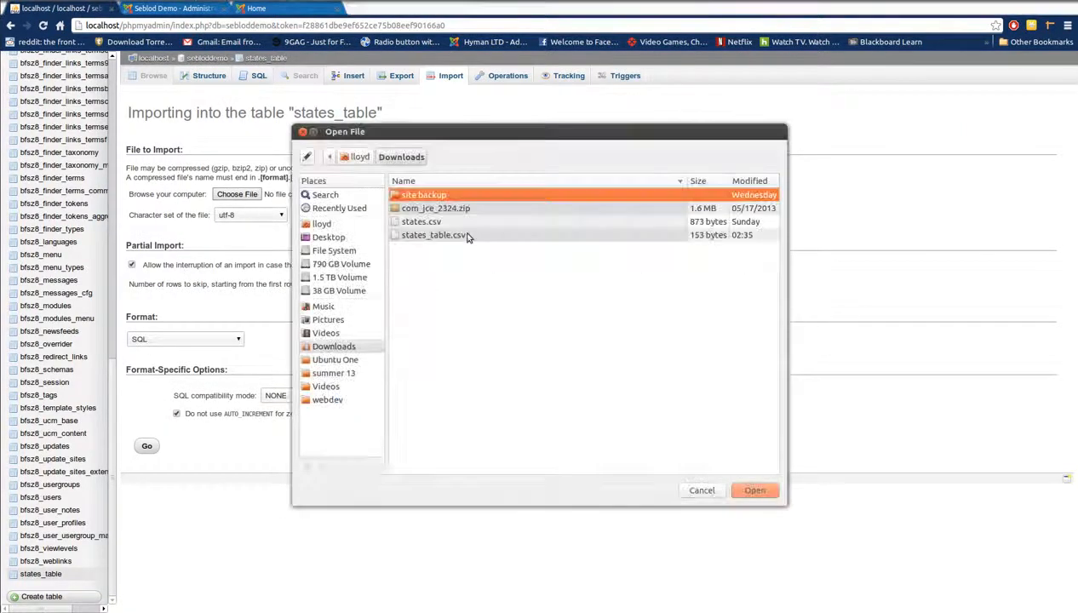
click(465, 235)
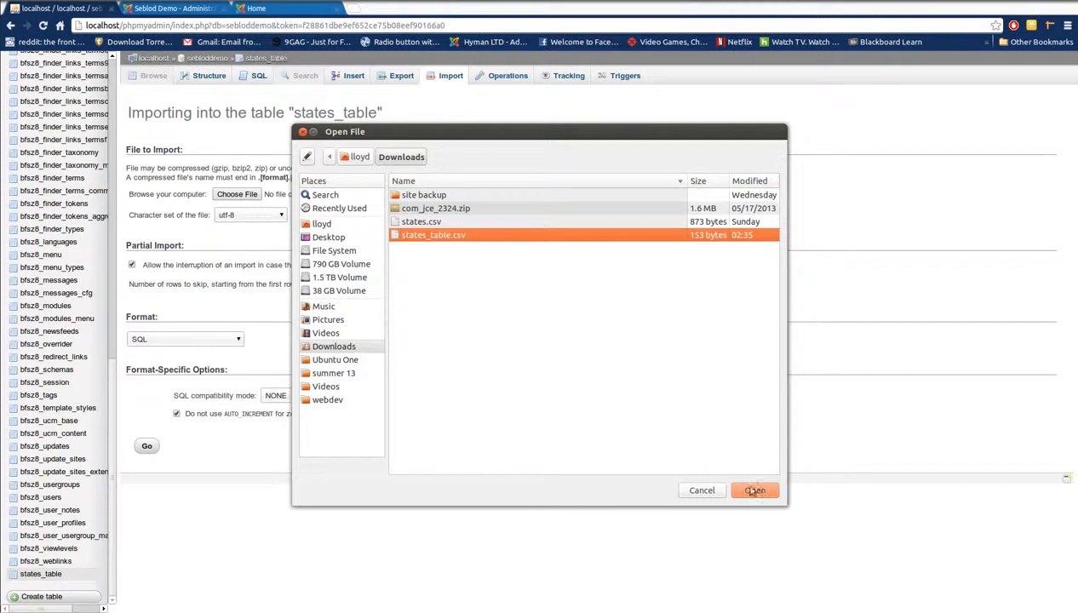
click(743, 490)
scroll(324, 345, down, 1)
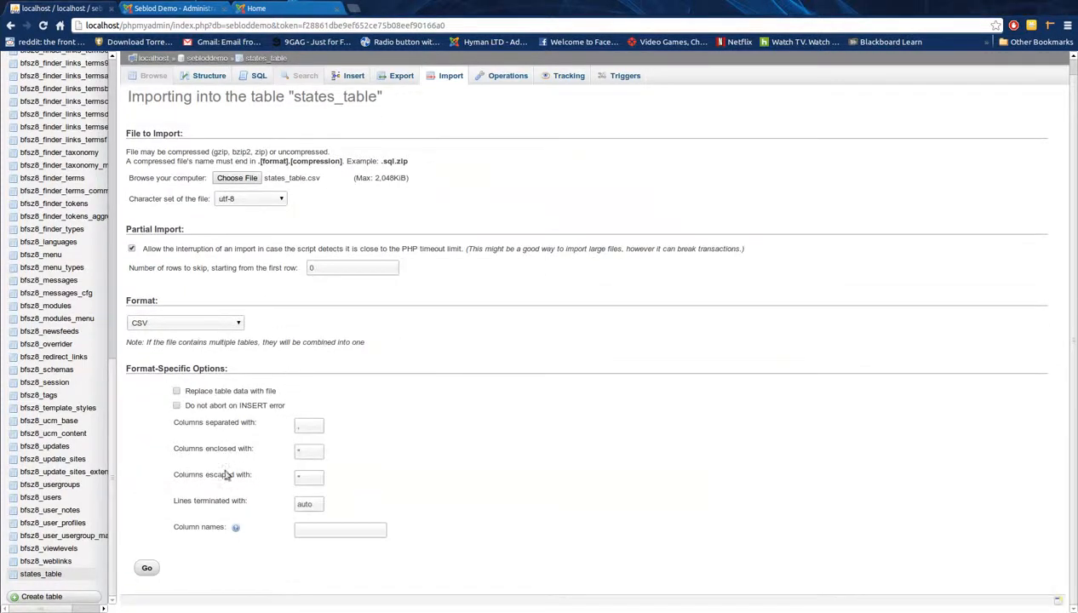
click(146, 568)
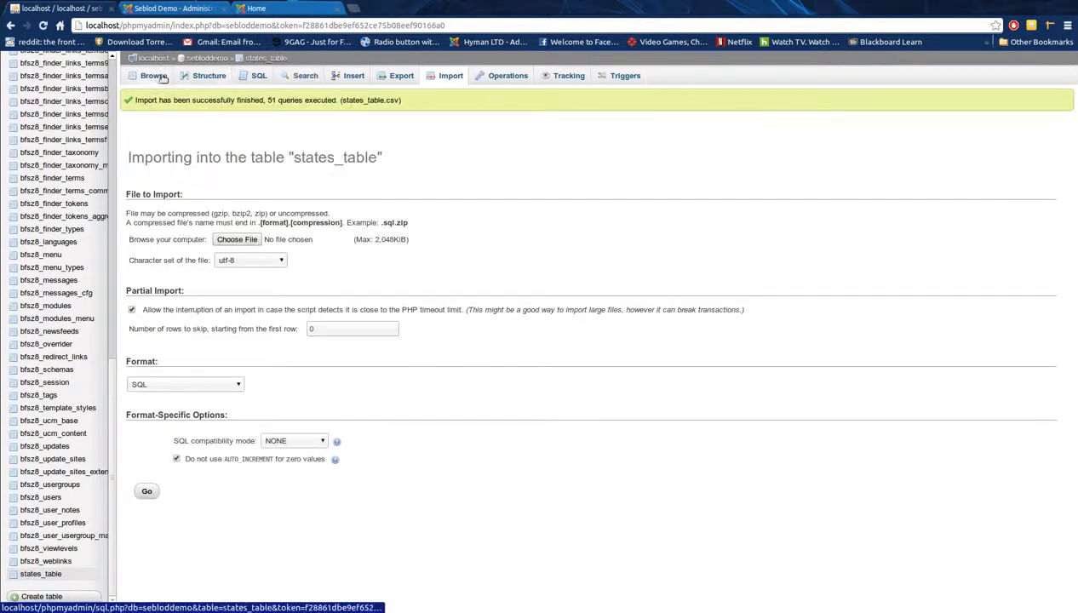
Step: Browse the imported rows page by page, then return to the SEBLOD admin tab
click(152, 76)
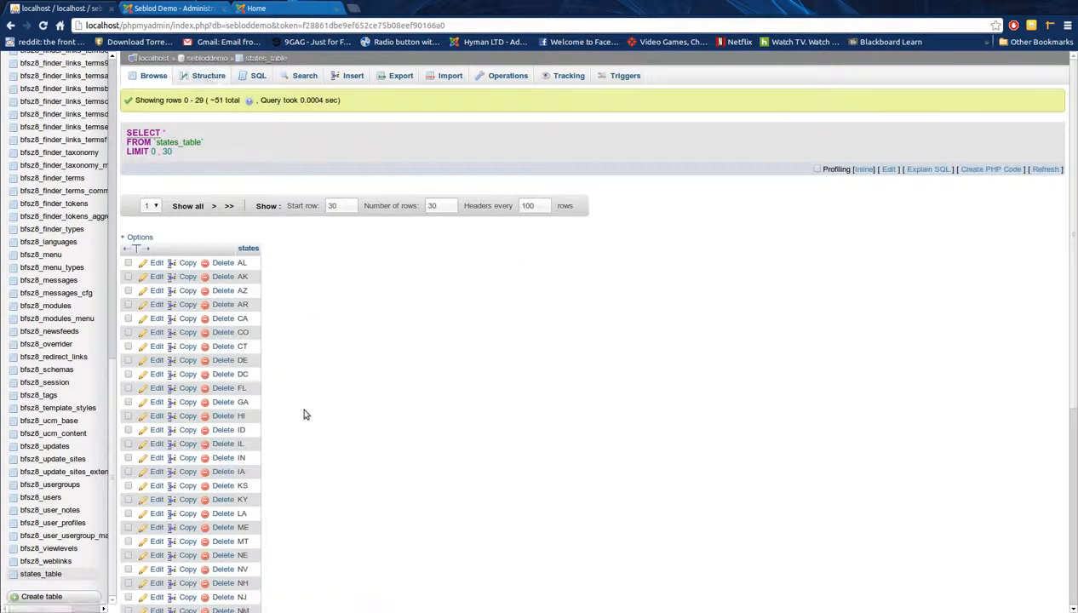
scroll(300, 430, down, 3)
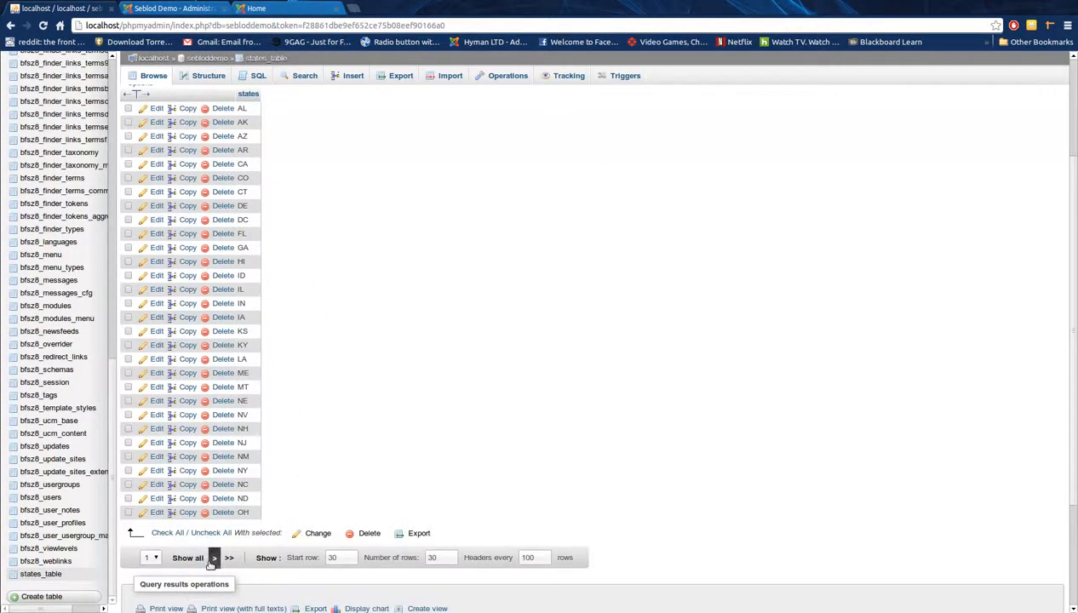
click(213, 559)
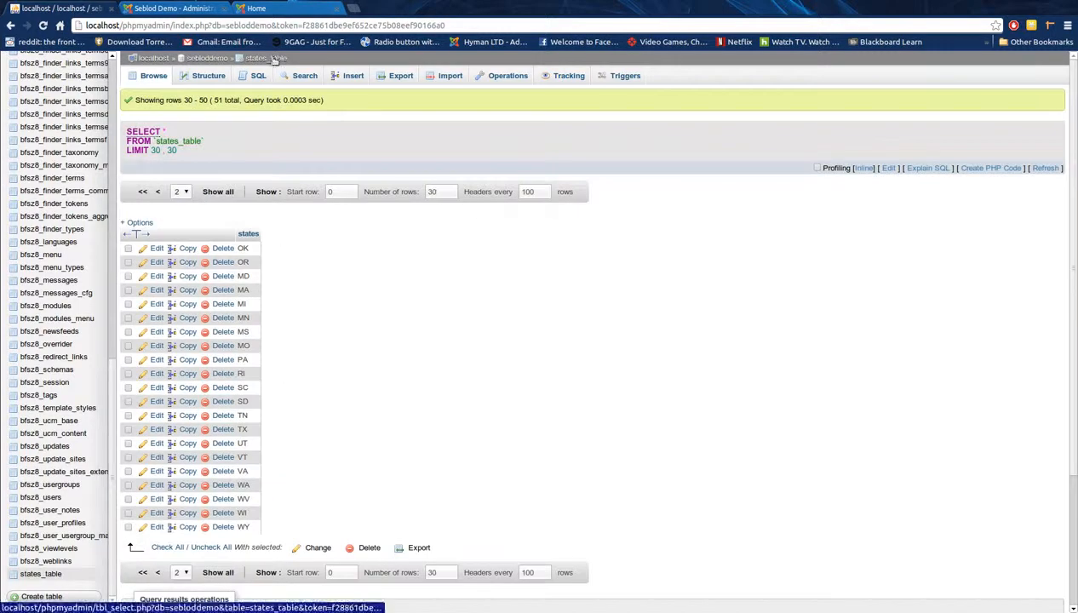
click(179, 7)
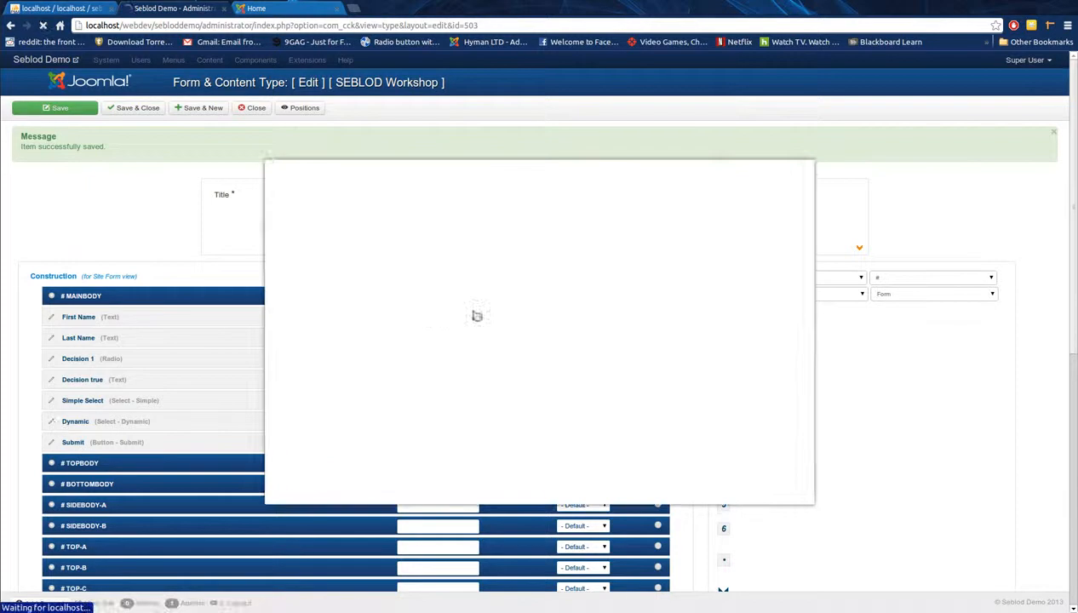
Step: Set the Dynamic field's query mode to Free
scroll(474, 314, down, 2)
click(431, 305)
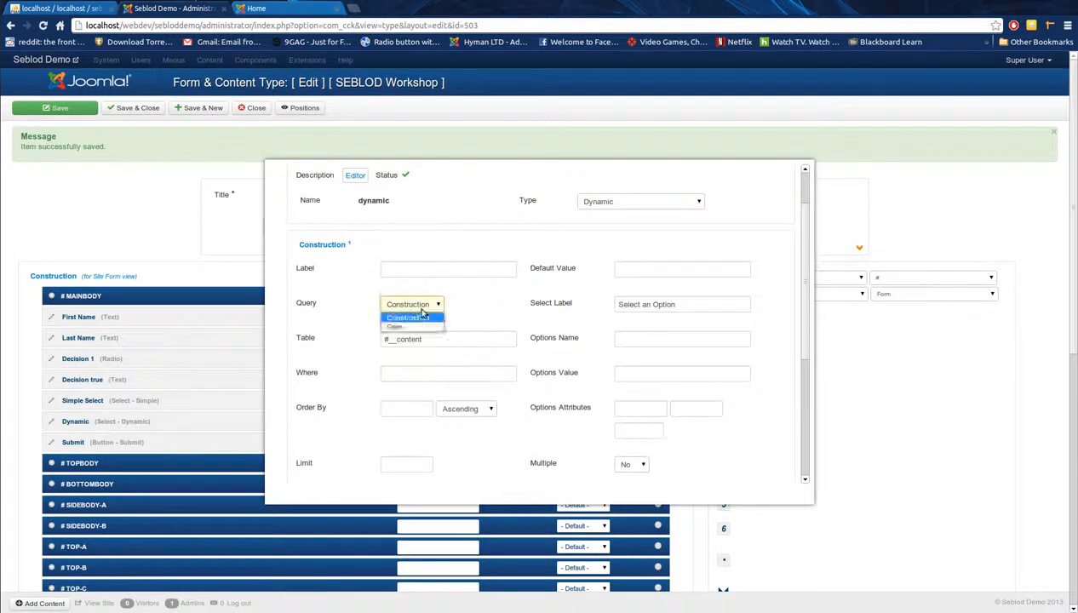
click(418, 328)
click(425, 305)
click(409, 318)
click(421, 304)
click(419, 329)
Step: Enter 'SELECT states AS text, states AS value FROM states_table ORDER BY states ASC' and save
click(419, 345)
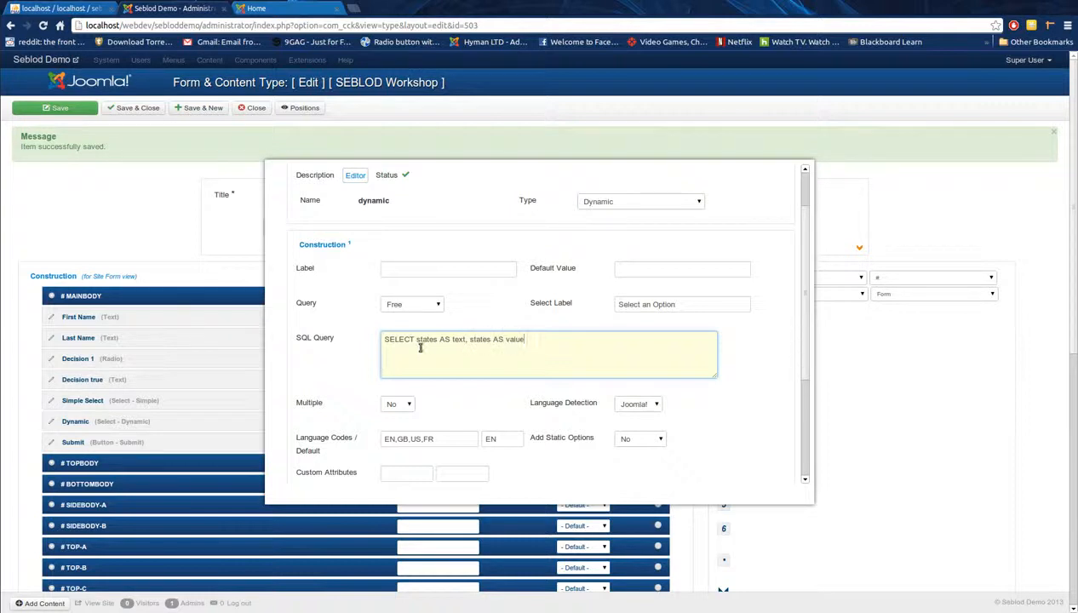
drag(525, 340, 446, 342)
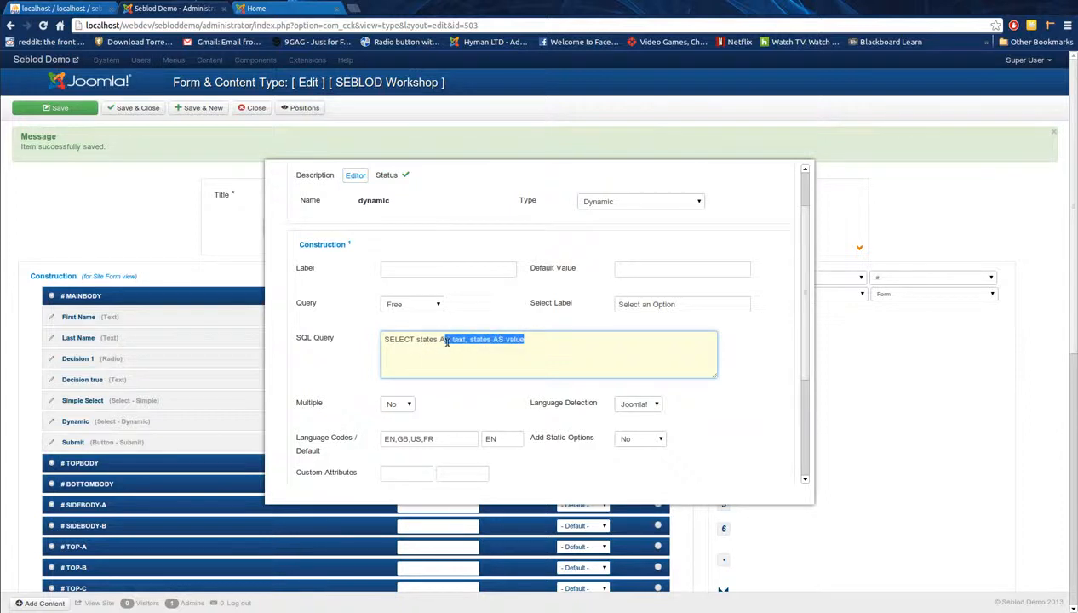
click(538, 338)
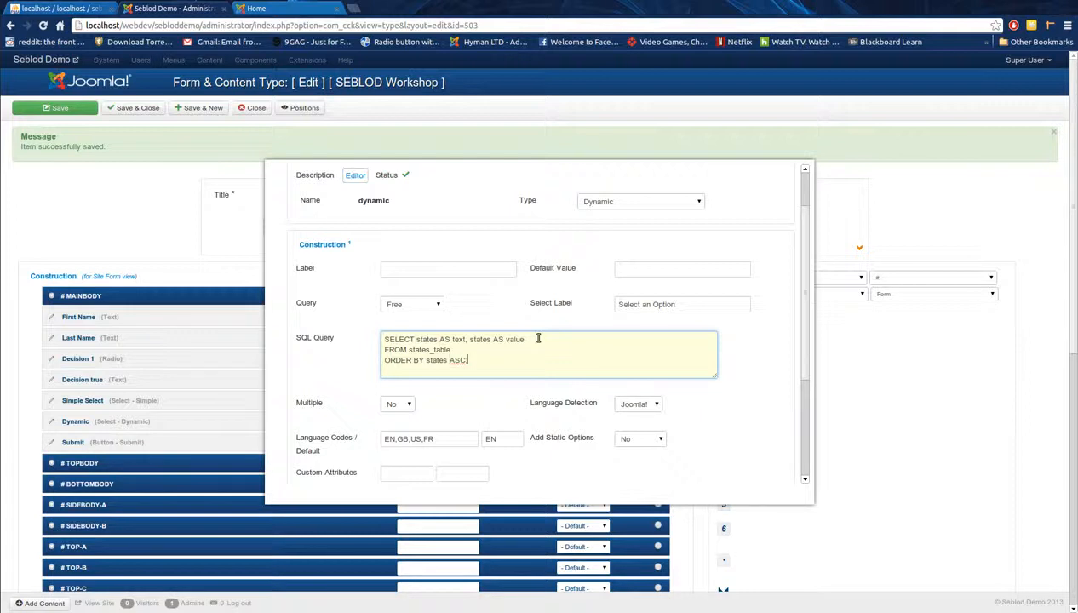
scroll(515, 359, up, 1)
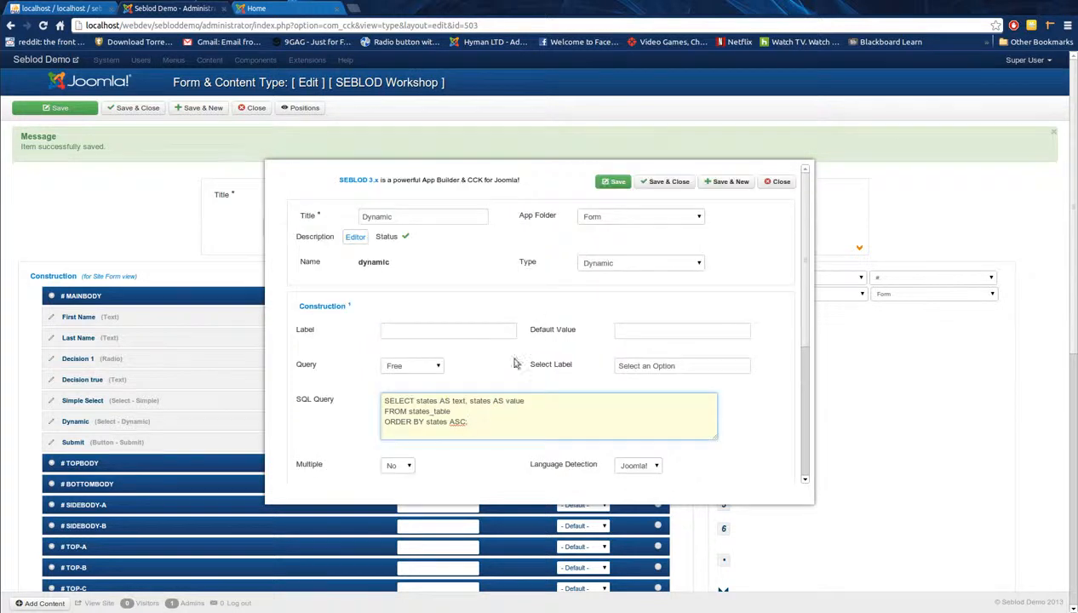
click(675, 186)
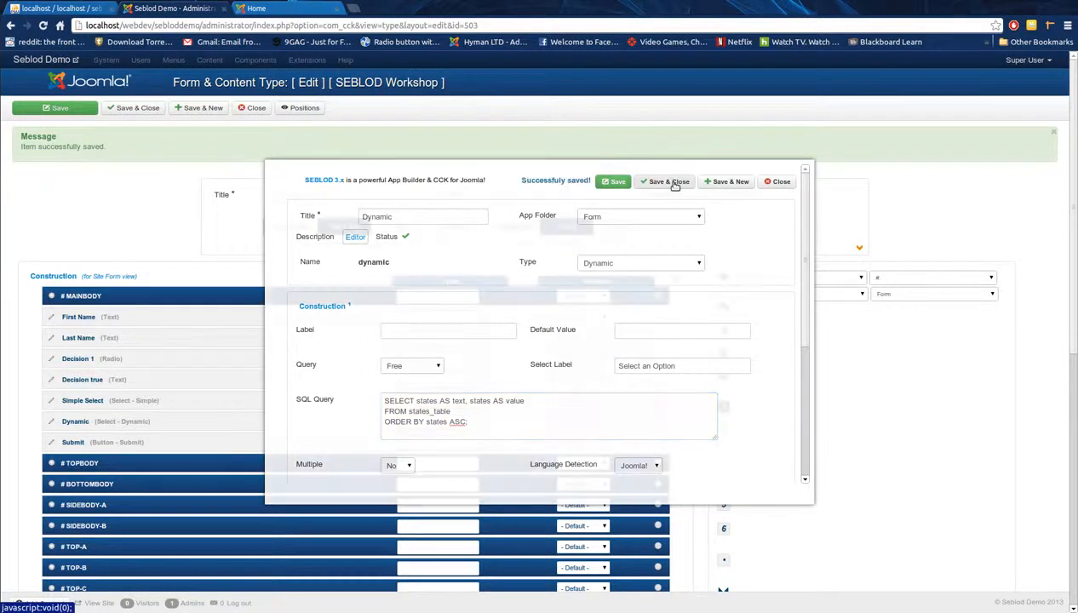
click(55, 108)
Step: Reload the live form, view the Dynamic list of abbreviations from AK, then return to admin
click(273, 8)
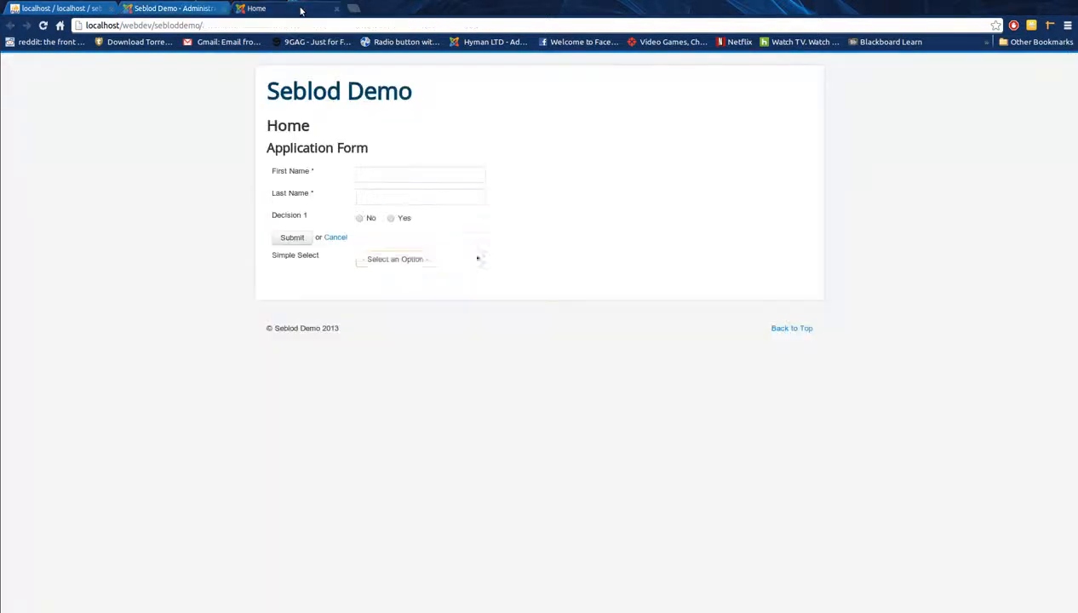
click(43, 26)
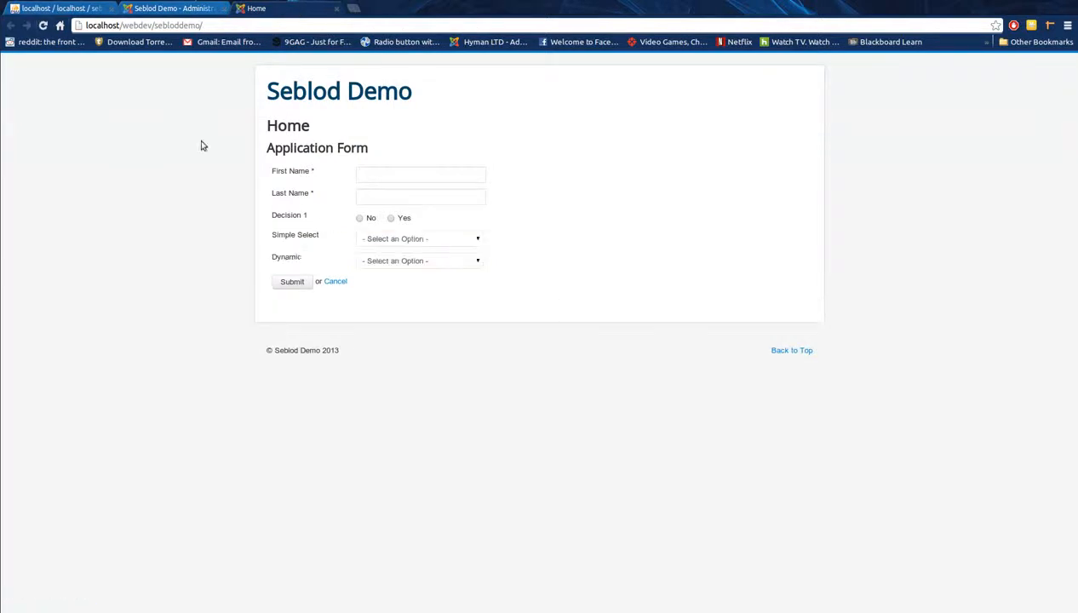
click(404, 264)
scroll(421, 356, down, 5)
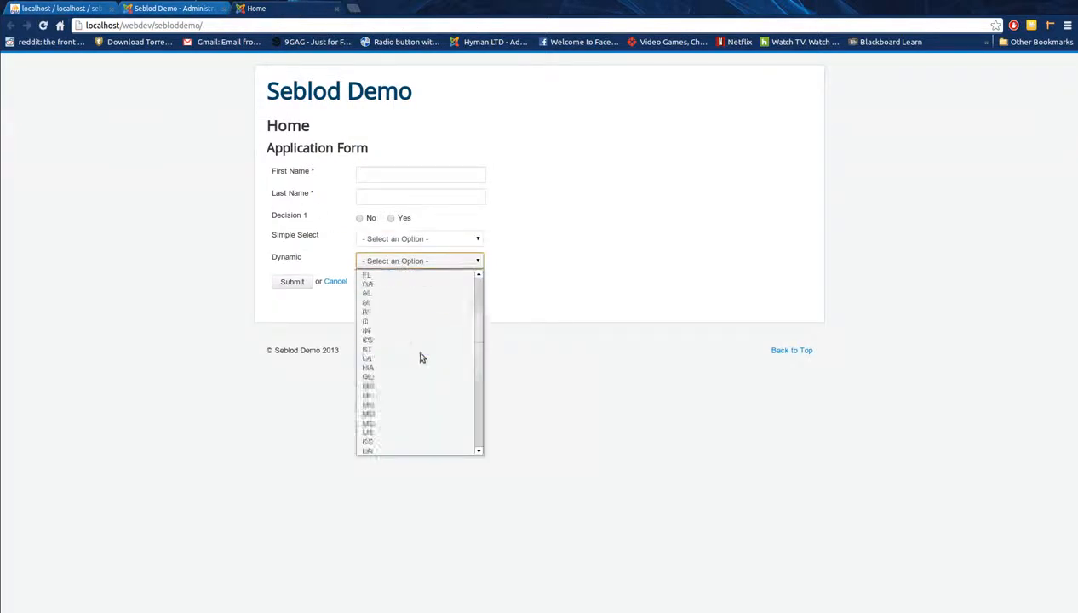
scroll(420, 356, up, 5)
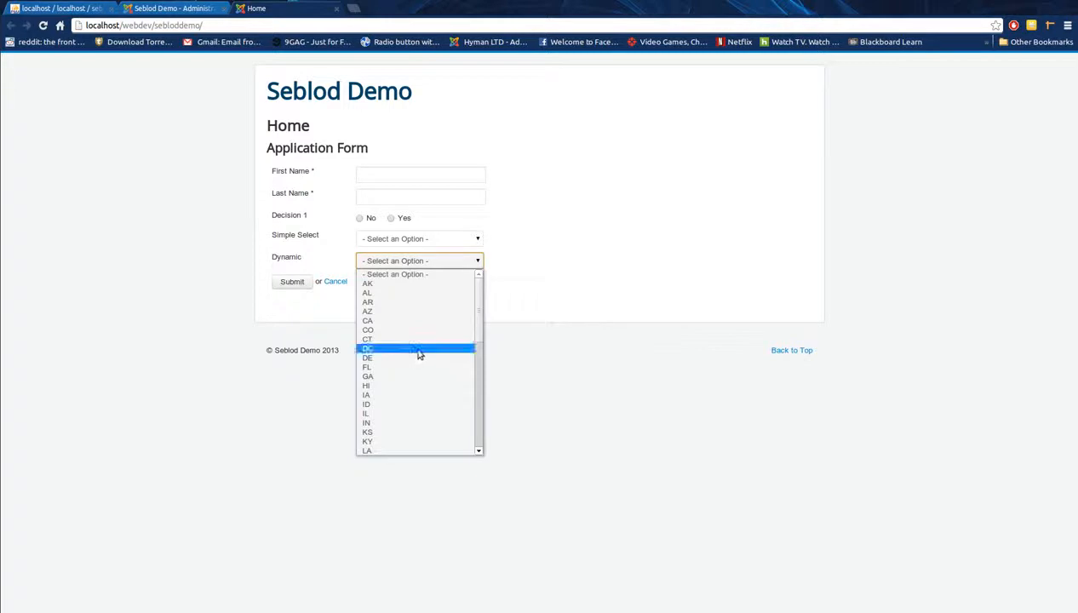
click(171, 266)
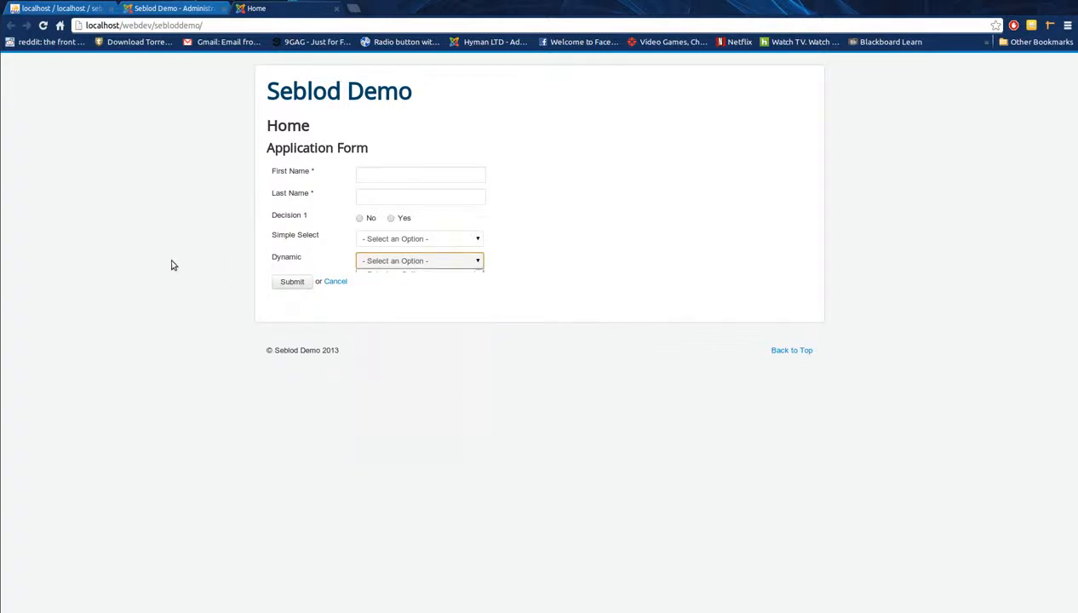
click(186, 11)
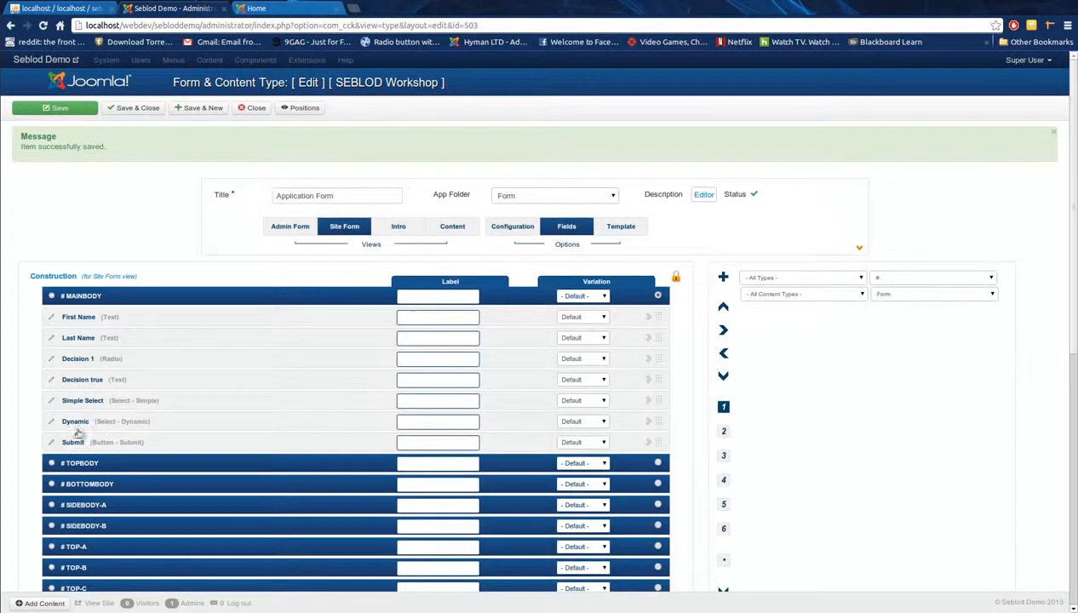
Step: Review the Dynamic field's SQL query and close it unchanged
click(52, 424)
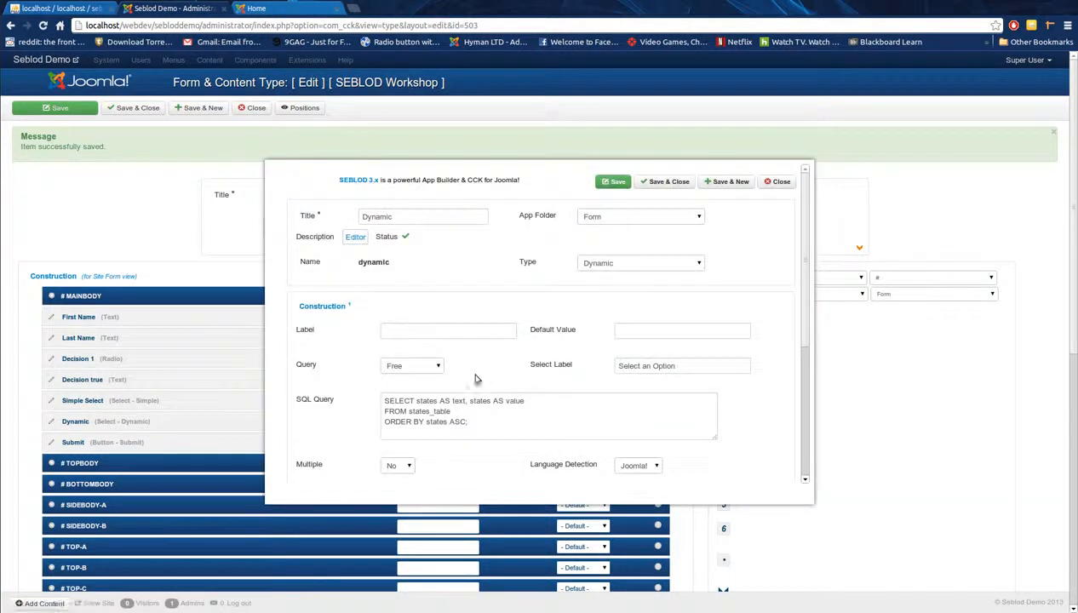
drag(486, 429, 383, 401)
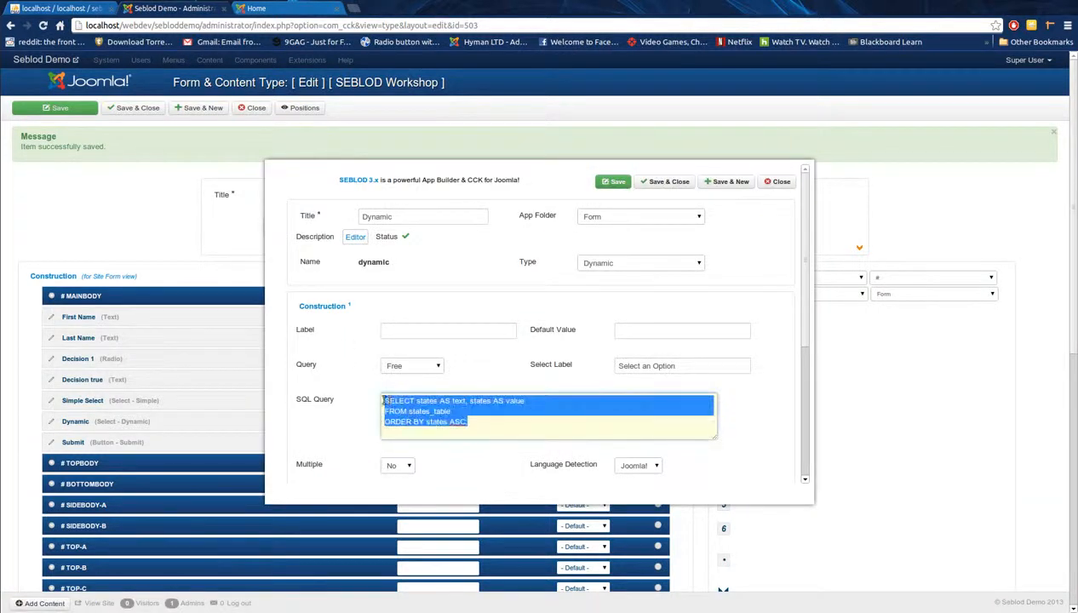
click(486, 422)
click(780, 181)
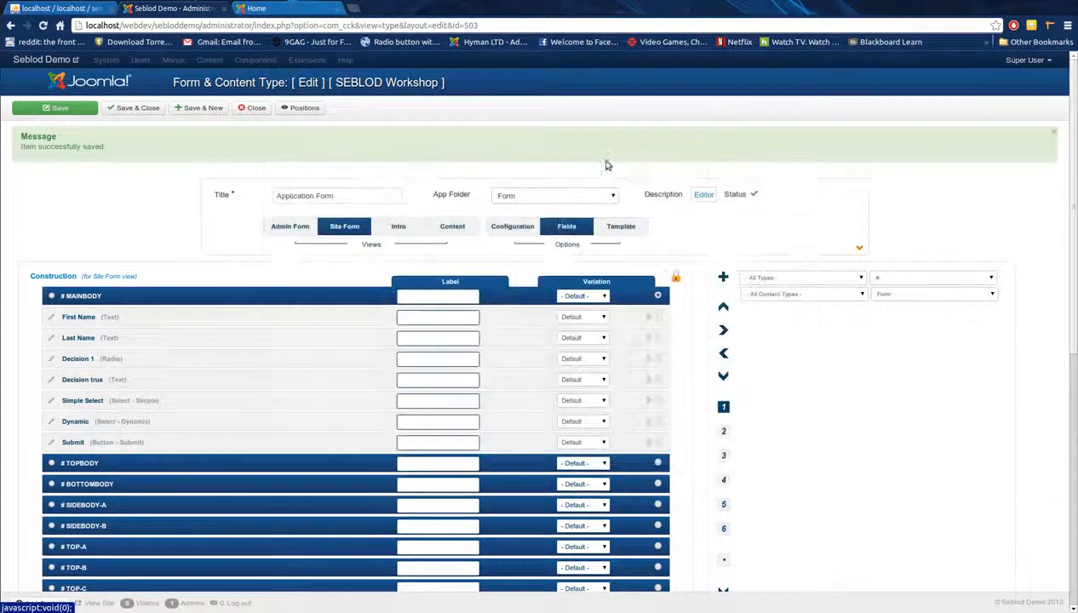
Step: Assign the Site Form fields to the Admin Form, move Submit below Dynamic, and save
click(289, 230)
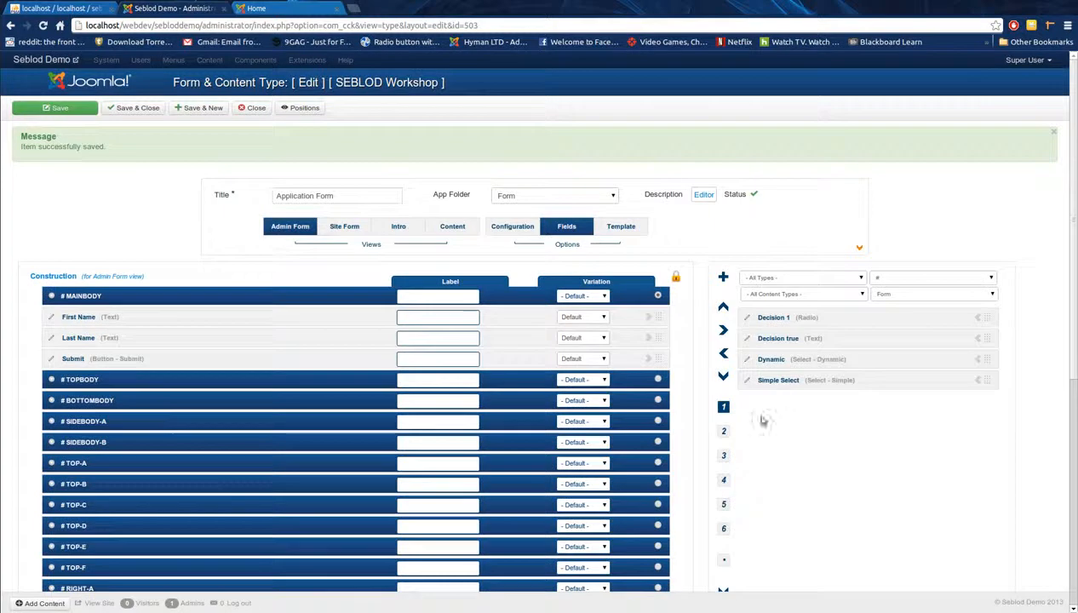
scroll(748, 504, down, 1)
click(723, 500)
click(627, 344)
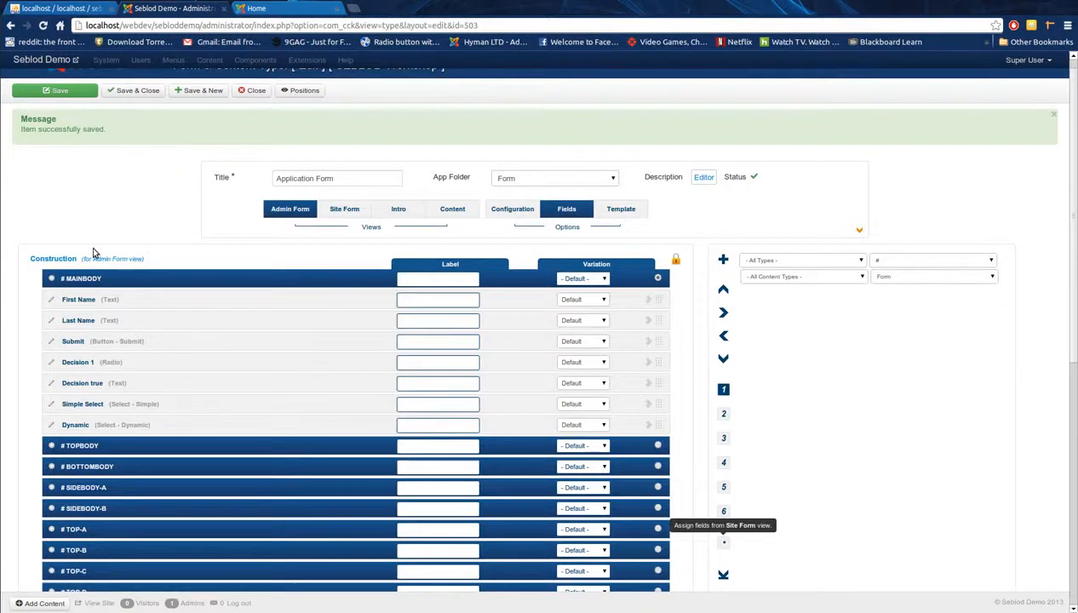
drag(653, 340, 653, 427)
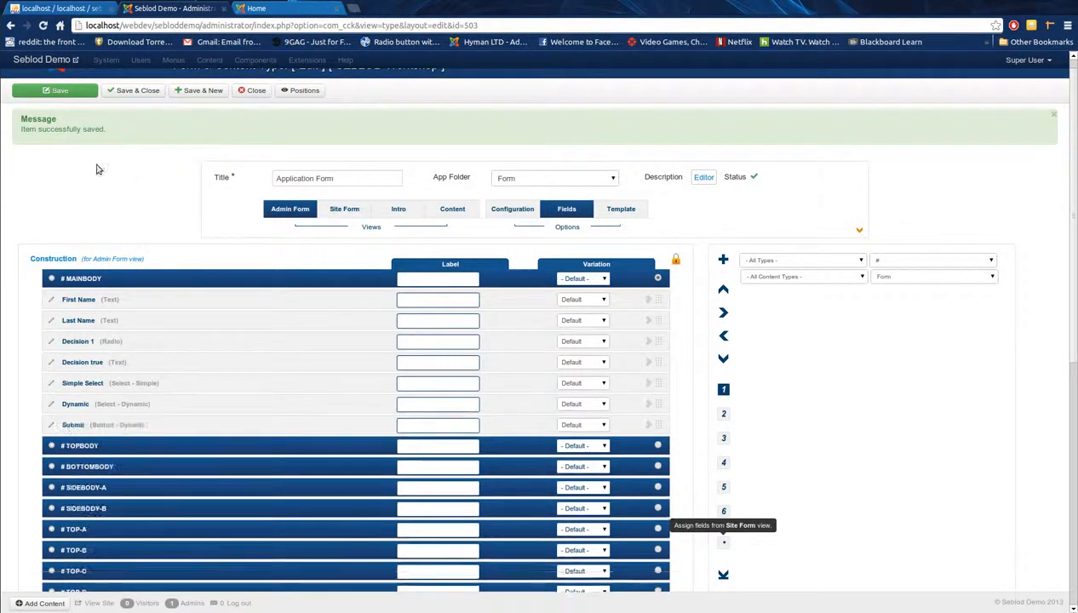
click(68, 97)
Step: Reload the public Application Form and enter the applicant's first and last name
click(296, 12)
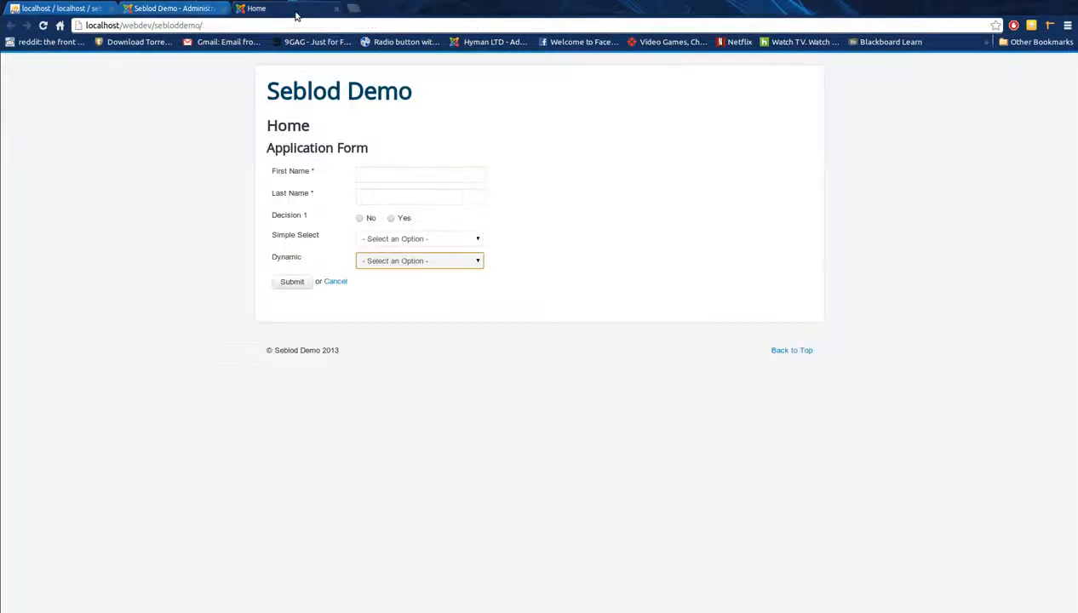
click(43, 25)
click(383, 176)
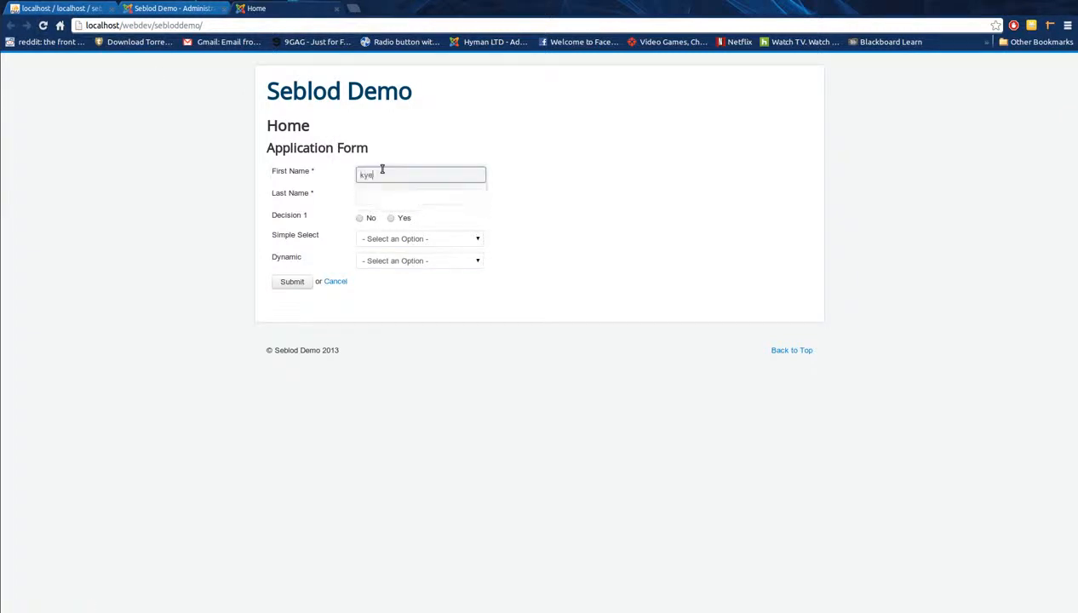
key(Tab)
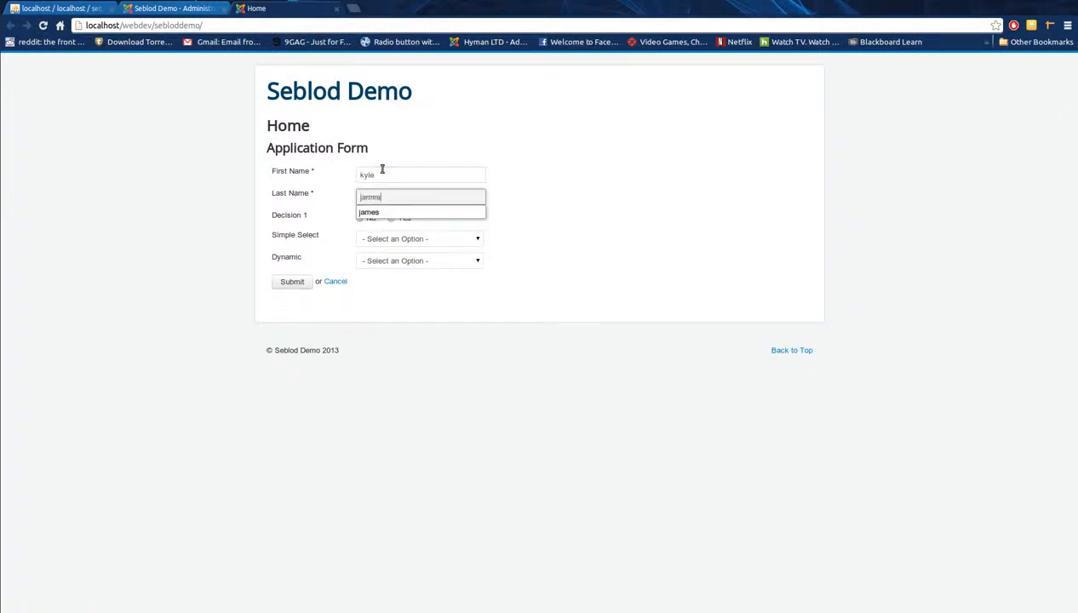
key(Tab)
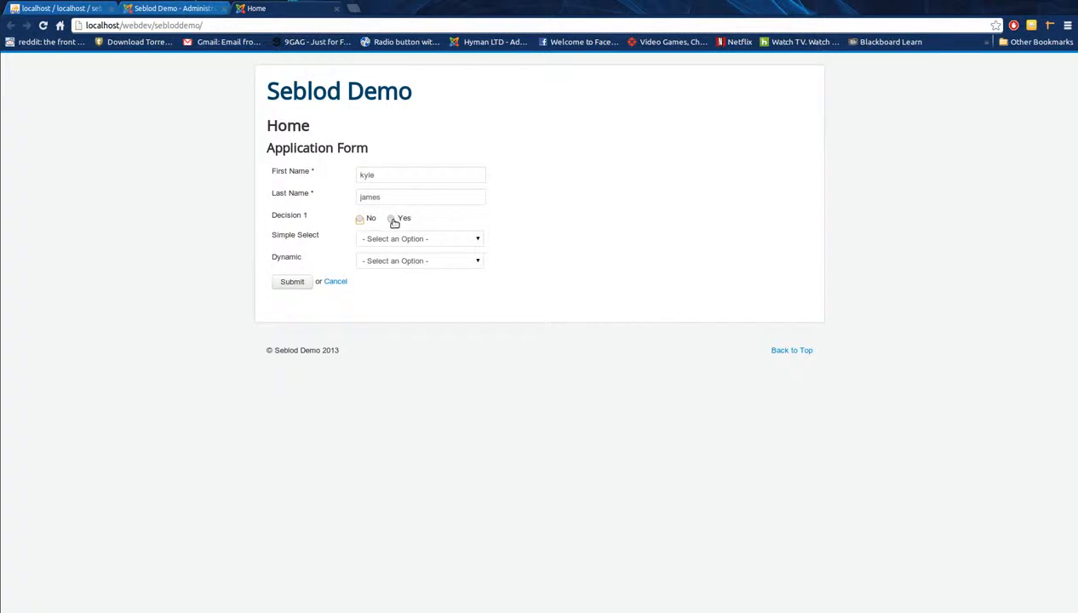
Step: Choose Yes, Test, Simple Select 1 and Dynamic CO, then submit the application
click(395, 219)
click(387, 239)
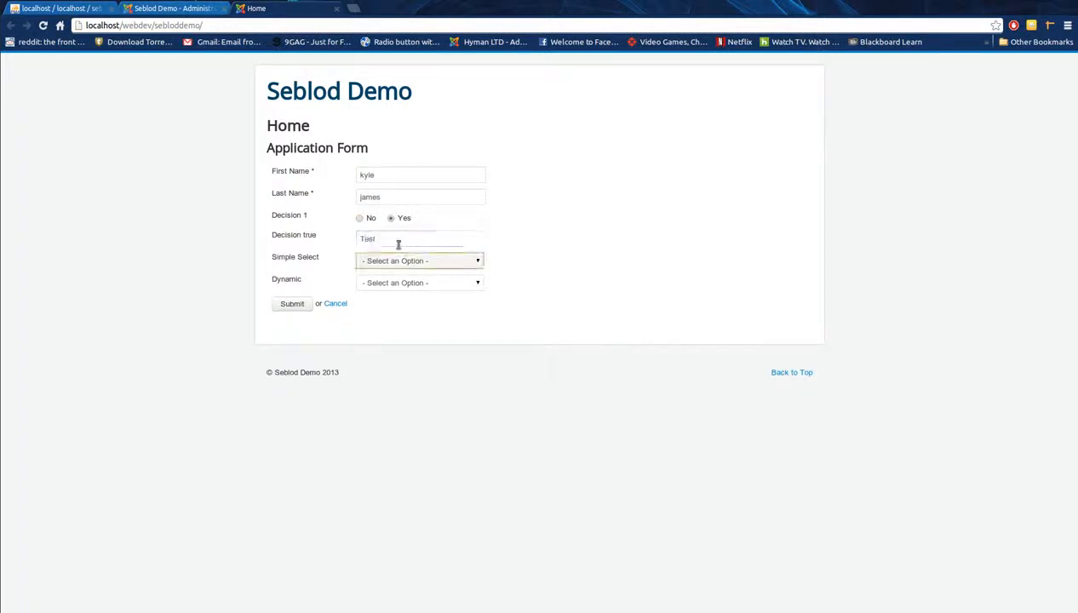
click(399, 262)
click(387, 284)
click(380, 285)
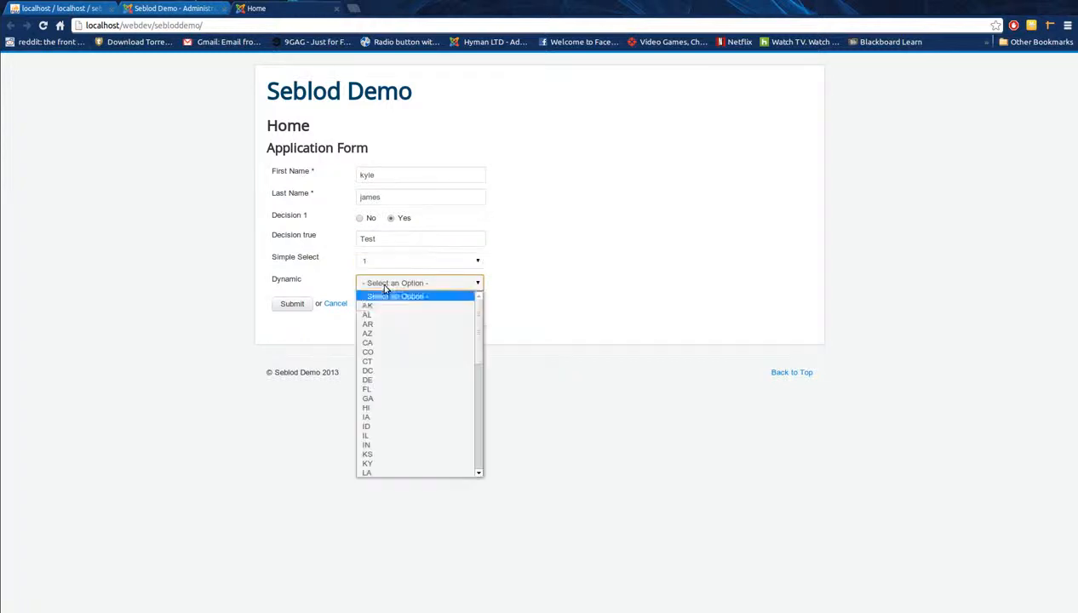
click(377, 345)
click(296, 305)
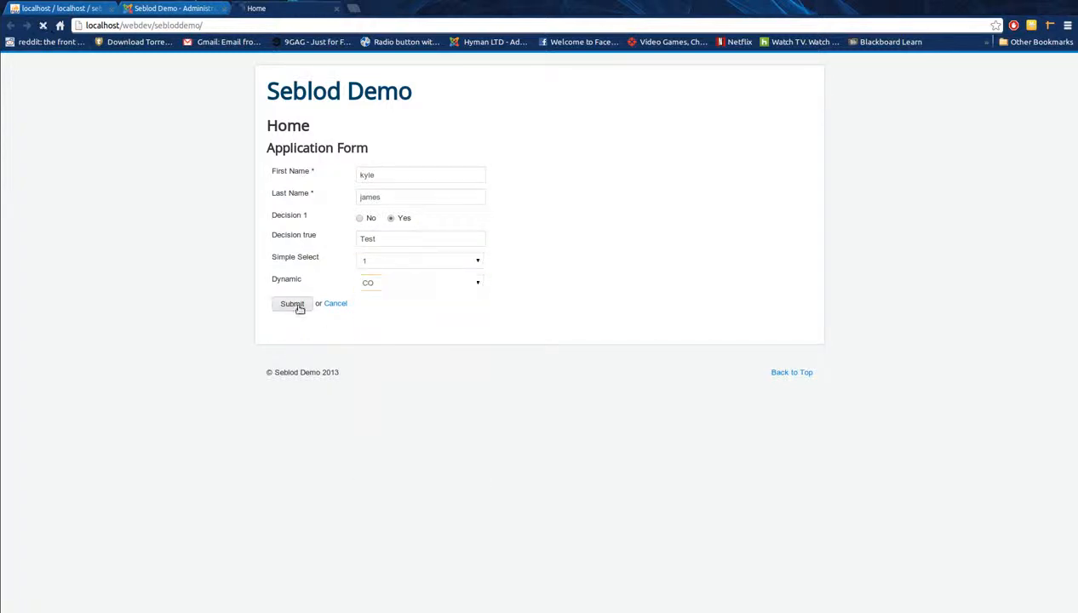
click(204, 12)
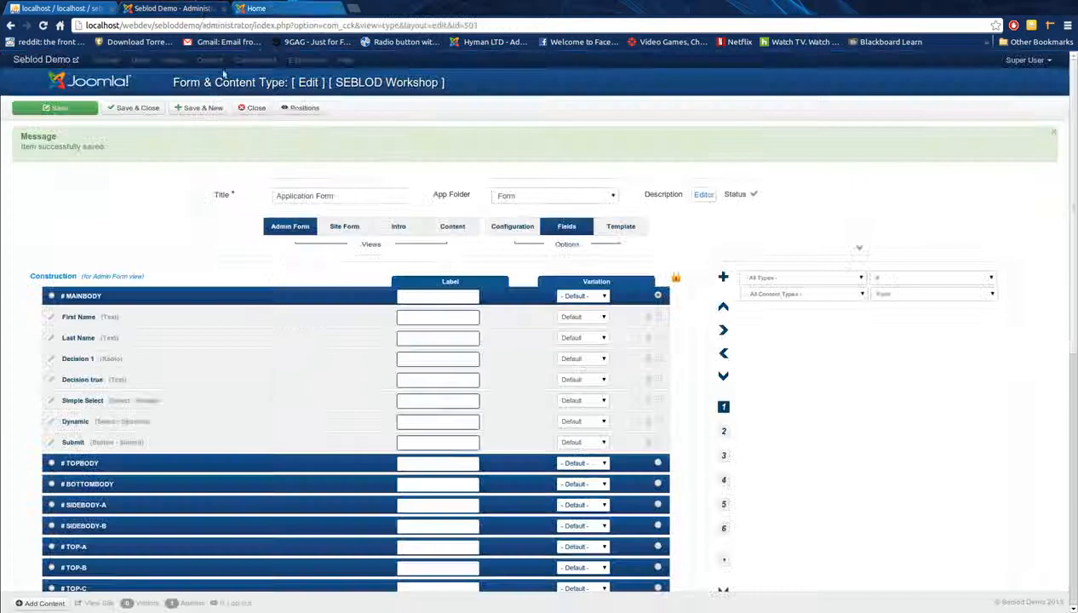
click(133, 108)
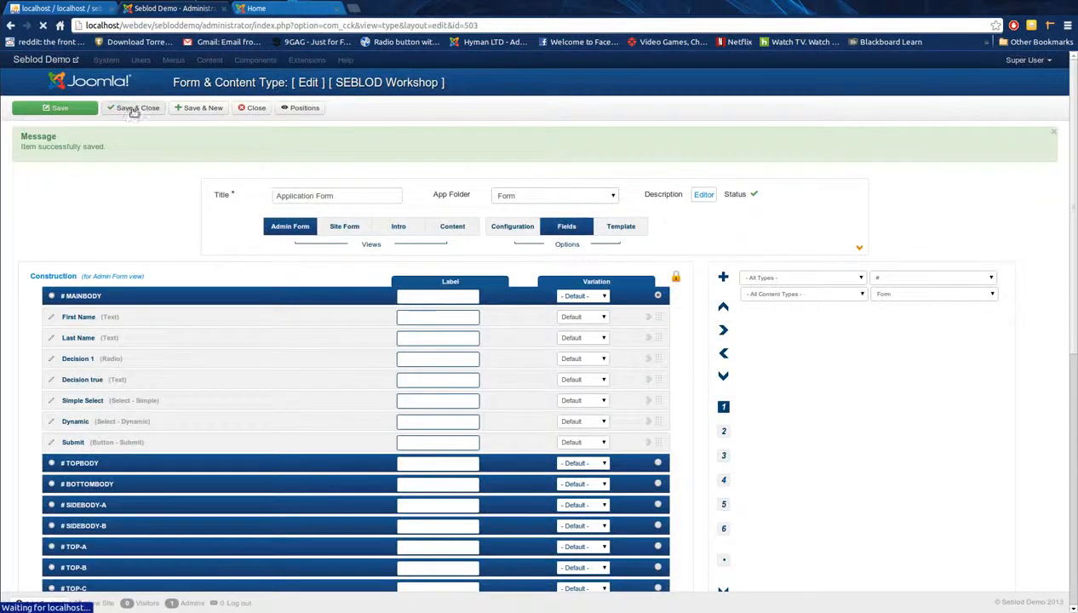
click(235, 60)
click(253, 79)
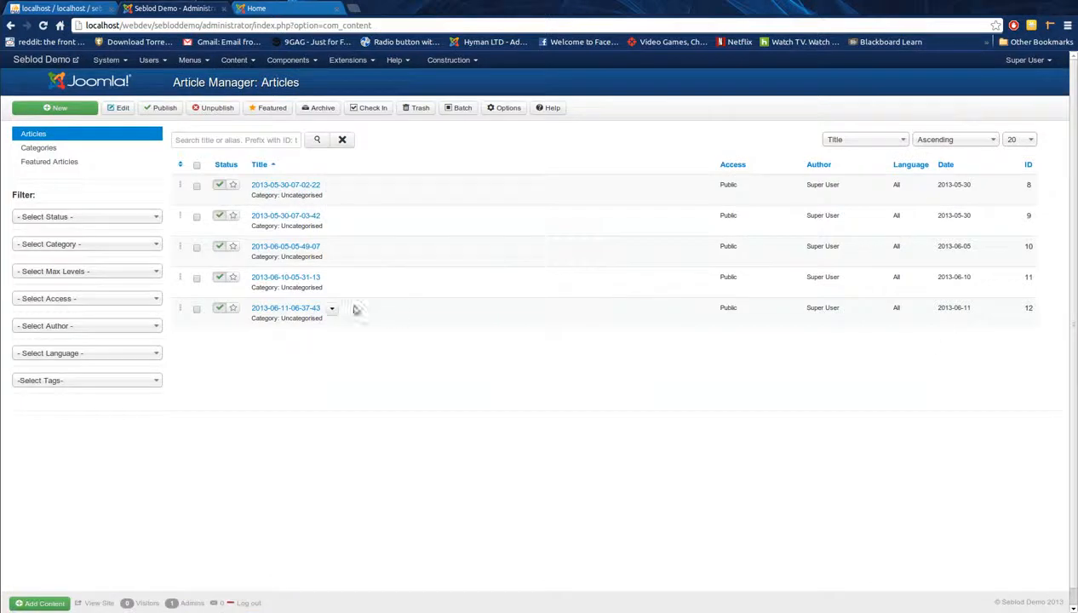
click(285, 309)
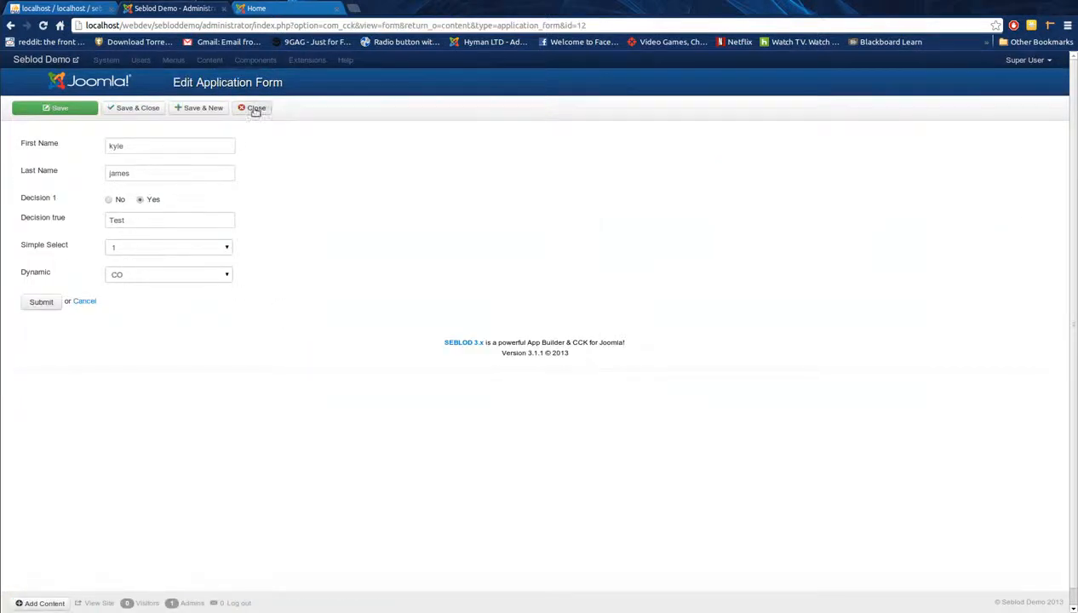
click(66, 9)
Step: Browse sebloddemo's bfsz8_cck_store_form_application_form table, where row 12 stores Yes, Test, 1 and CO
click(217, 58)
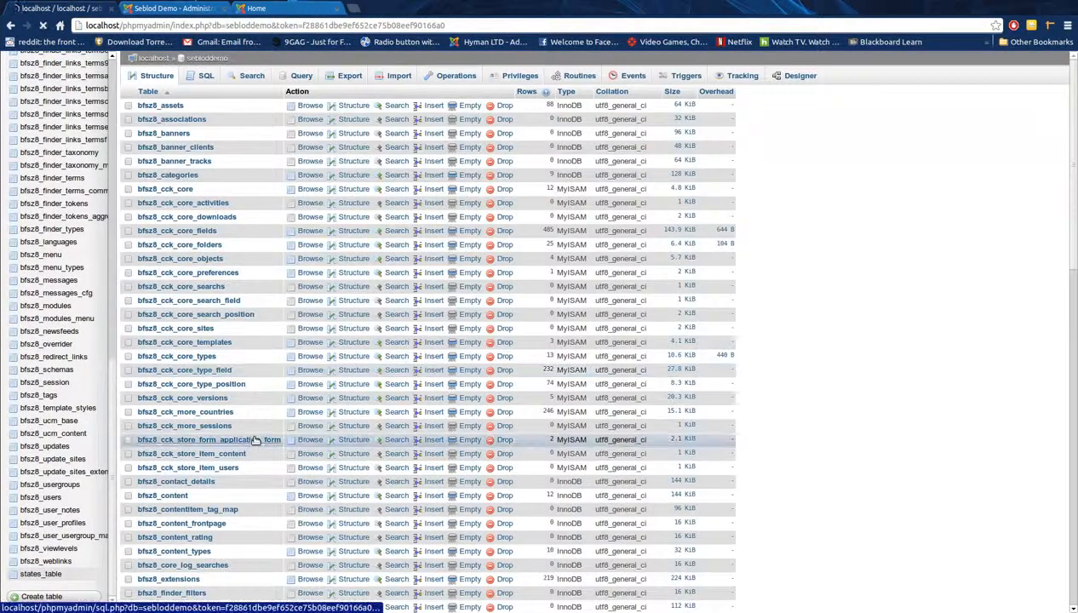
click(253, 439)
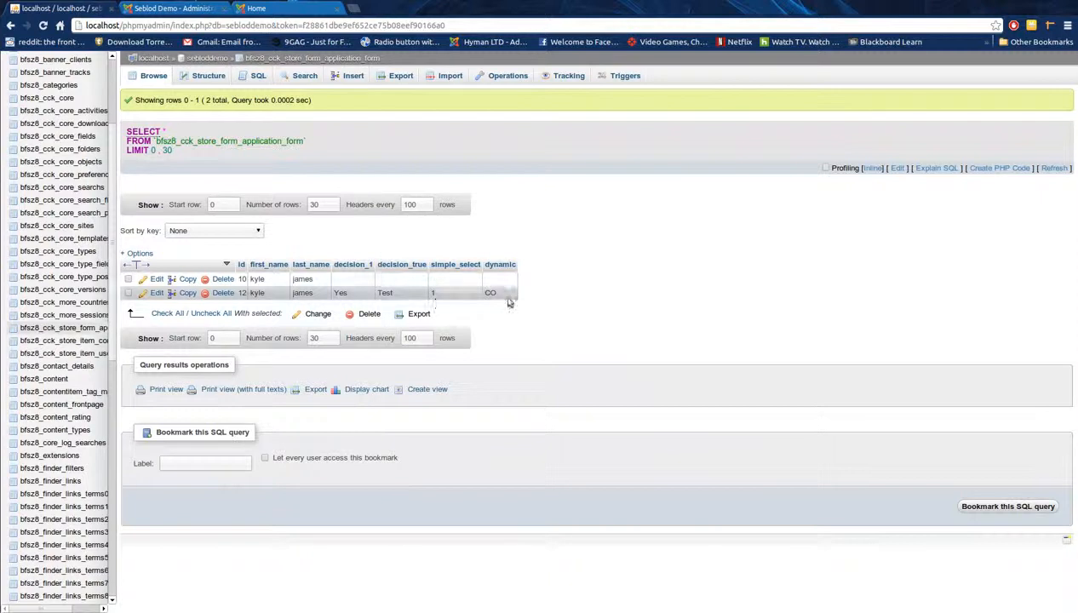
click(274, 12)
click(175, 12)
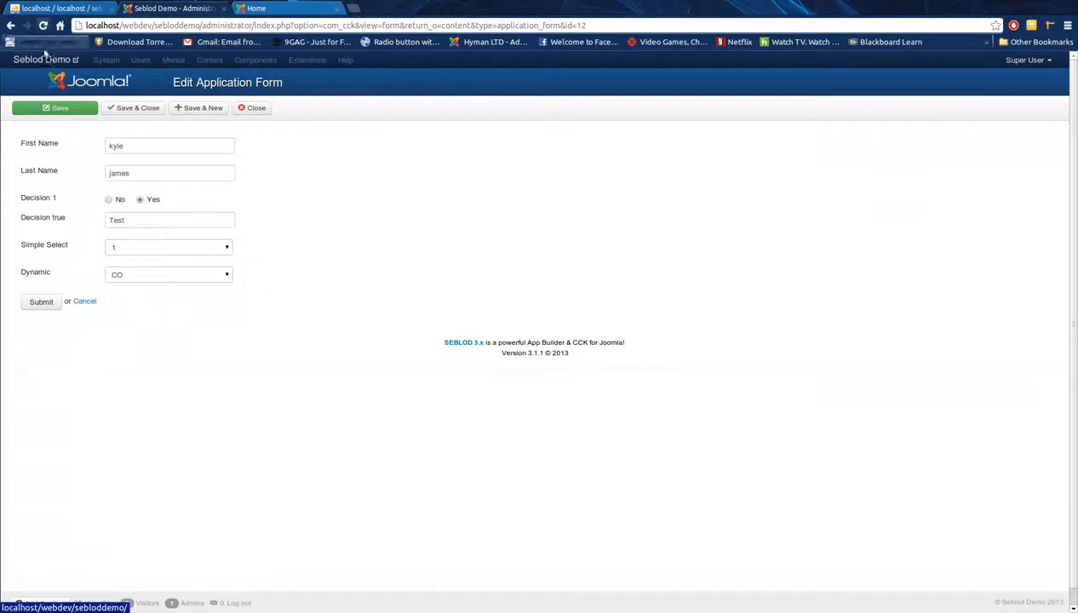
Step: Go to the SEBLOD 3.x control panel via Components, glancing at the public Application Form page
click(77, 82)
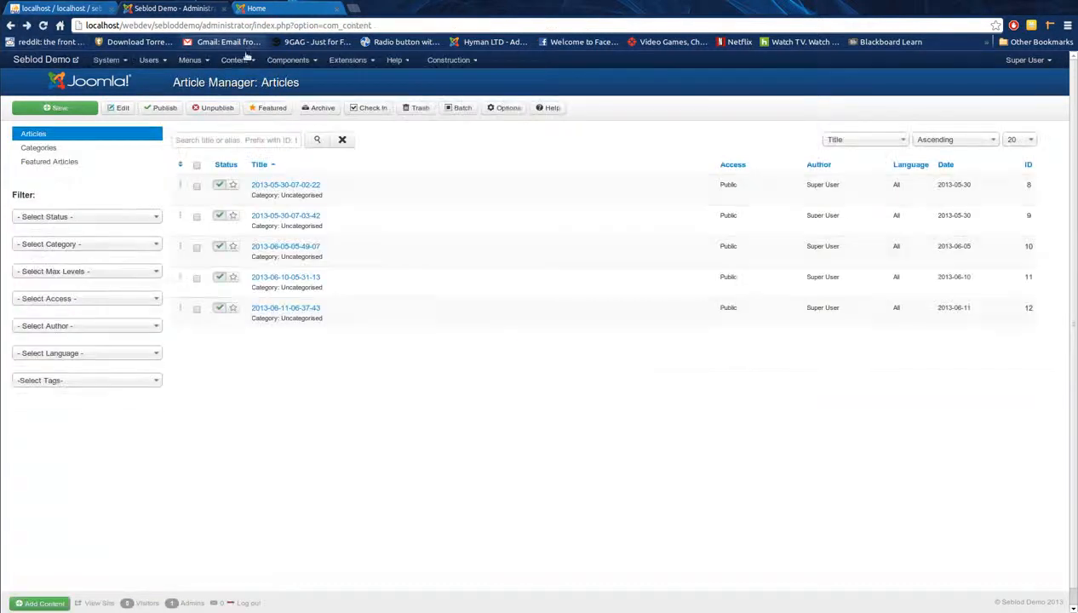
click(278, 60)
click(298, 178)
click(284, 16)
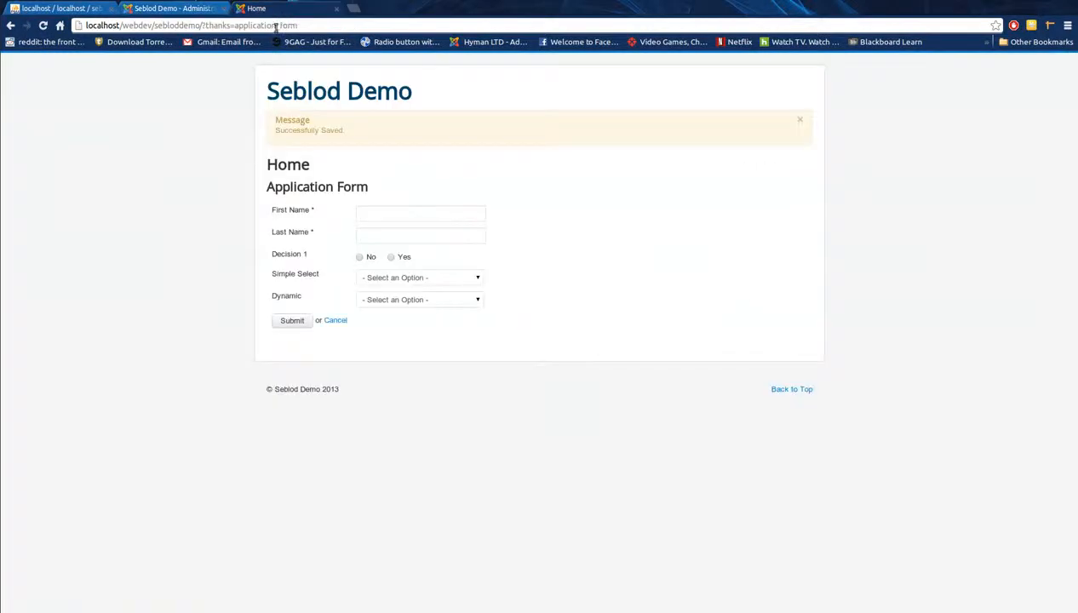
click(189, 9)
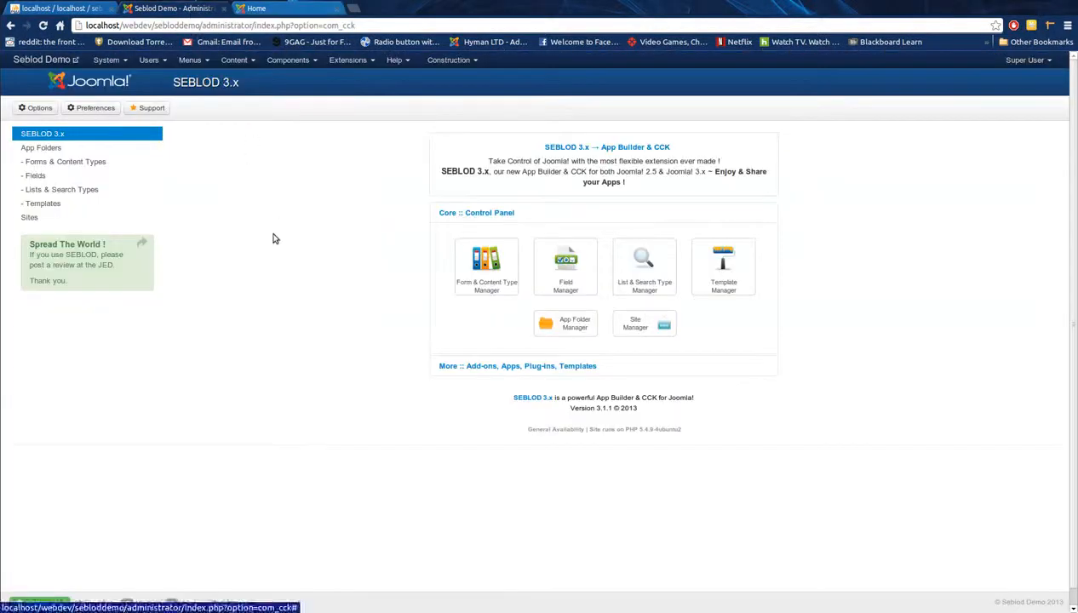
Step: Open Application Form for editing from Forms & Content Types, comparing it with the public page
click(100, 163)
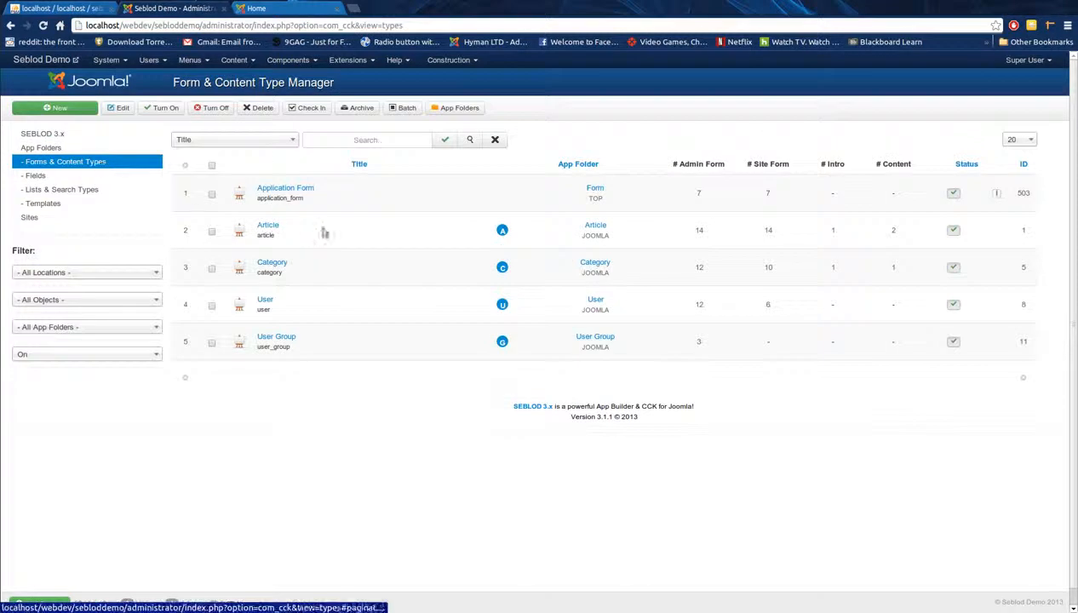
click(274, 189)
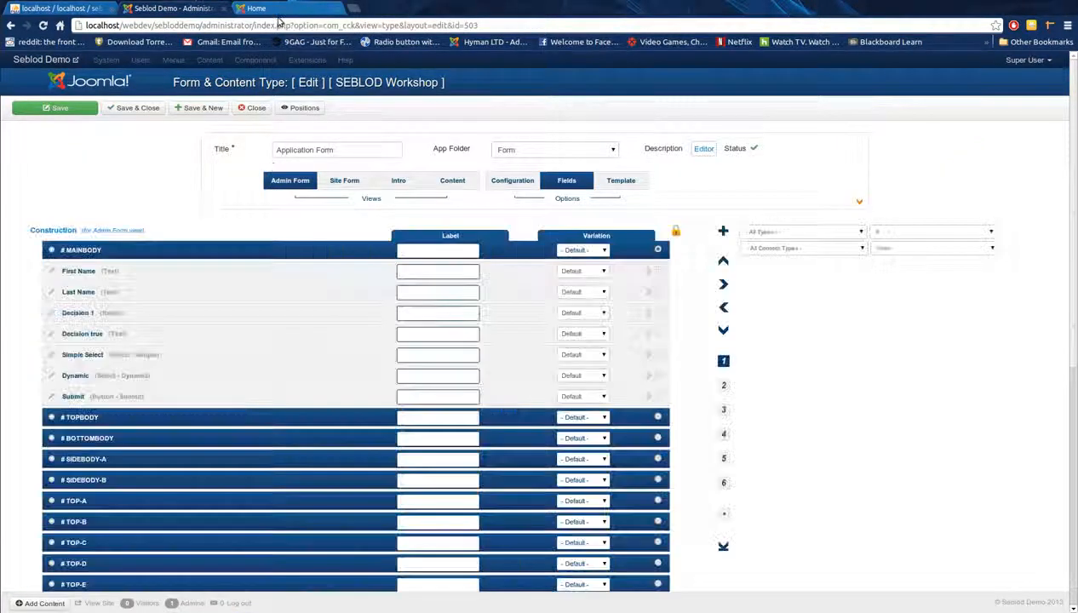
click(271, 10)
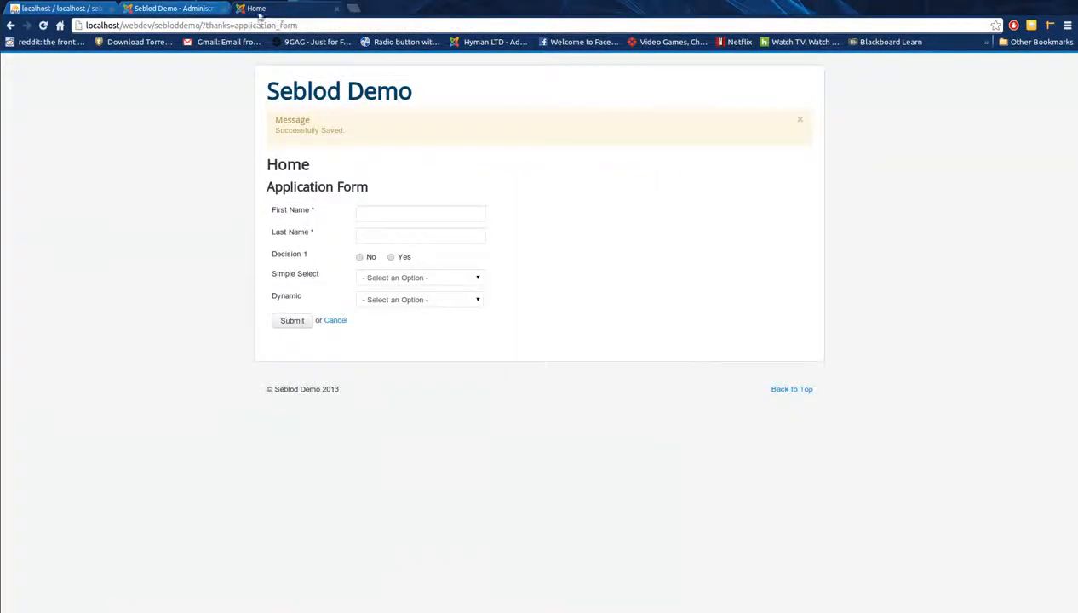
click(203, 12)
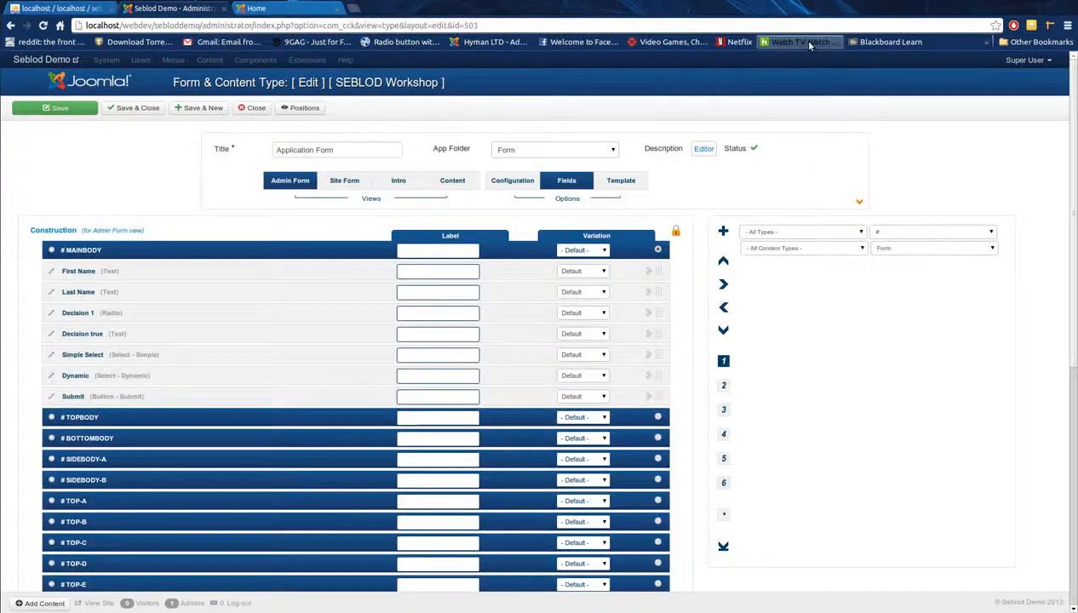